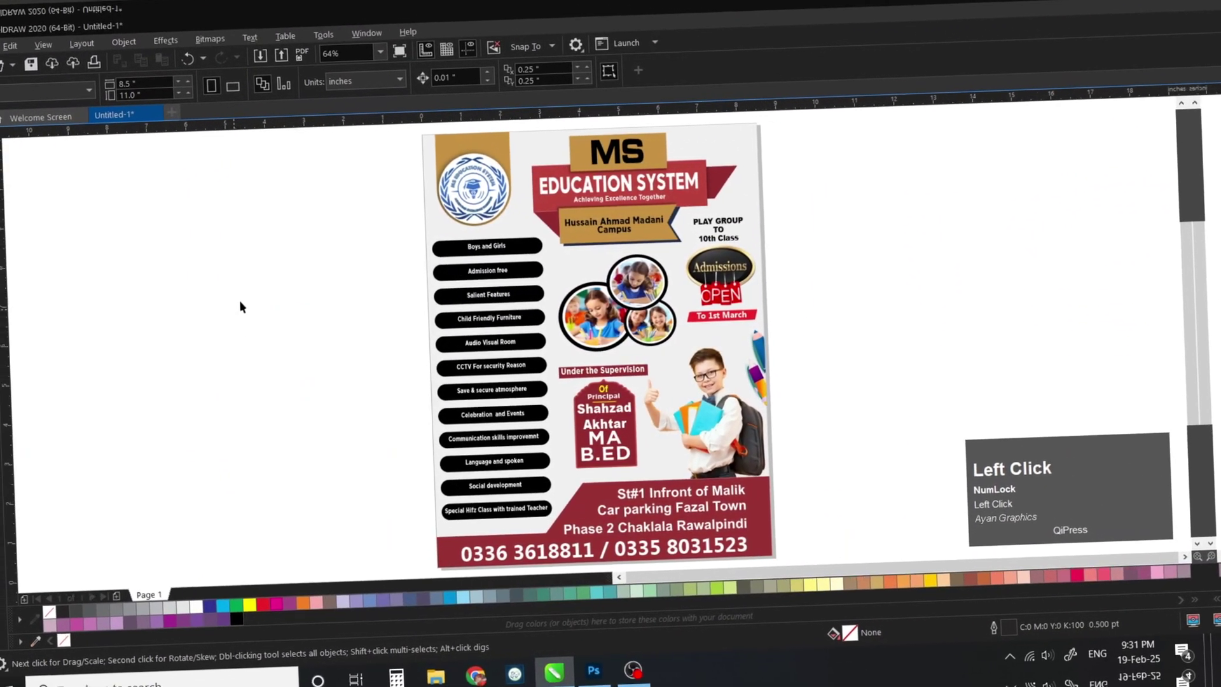
Set the page size to Letter, 8.5 × 11 inches
left_click(70, 89)
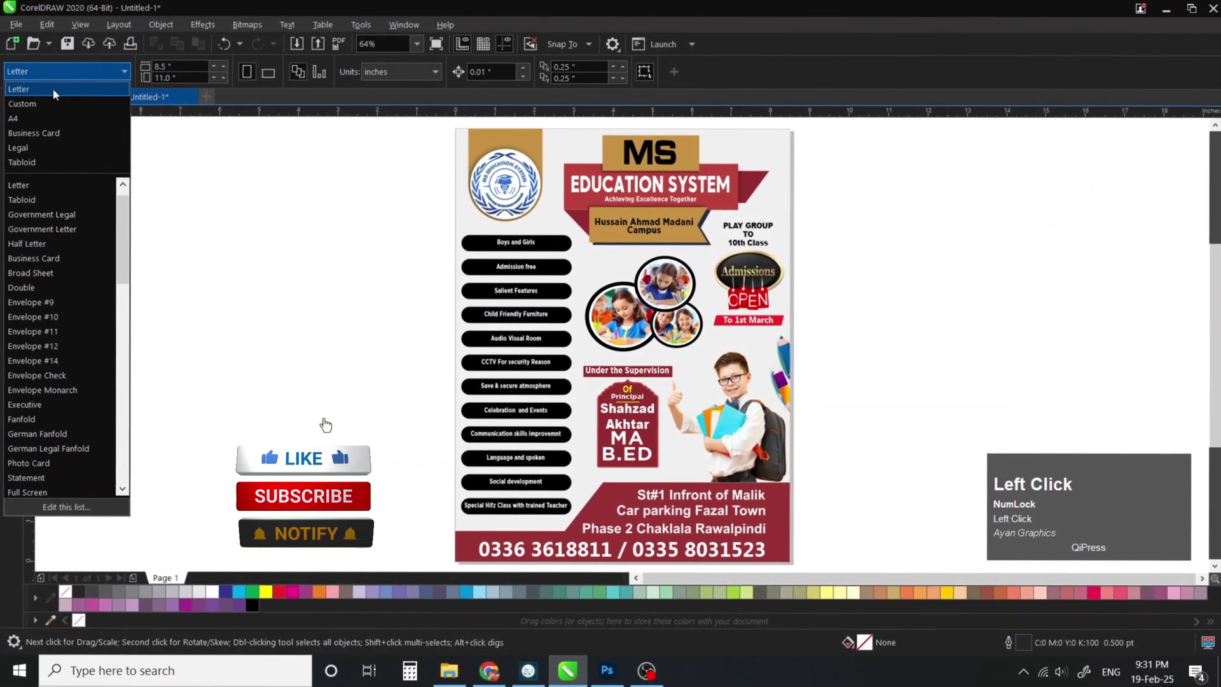
left_click(53, 91)
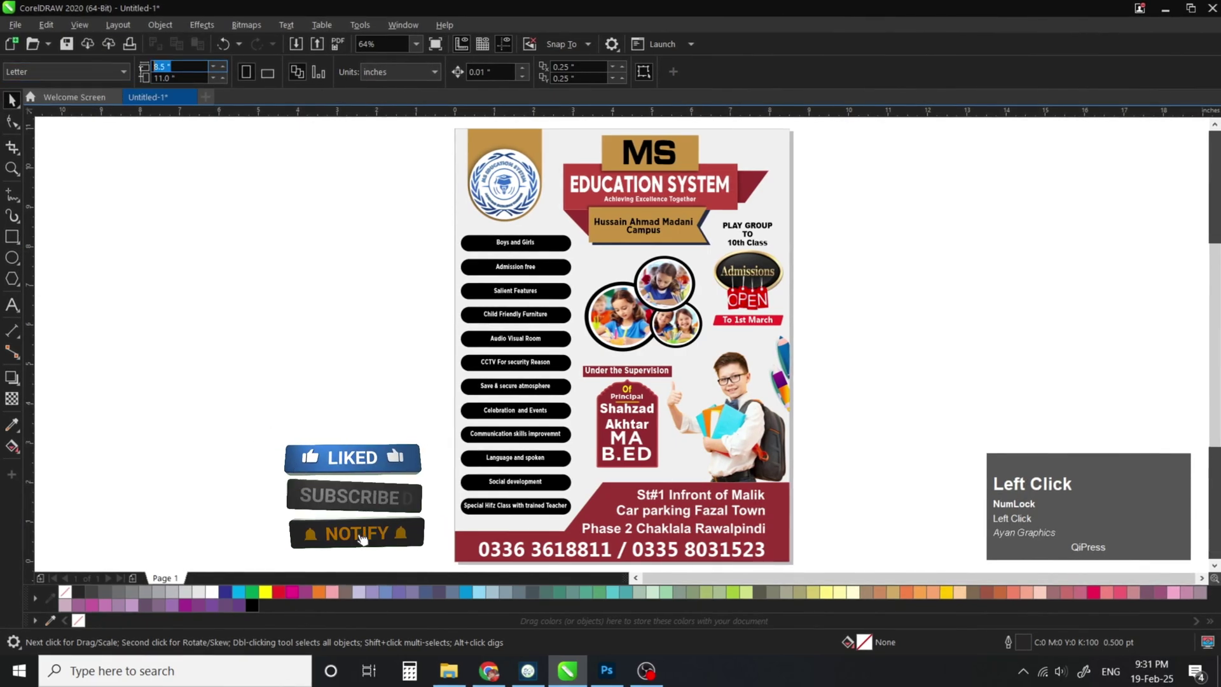
left_click_drag(176, 77, 160, 77)
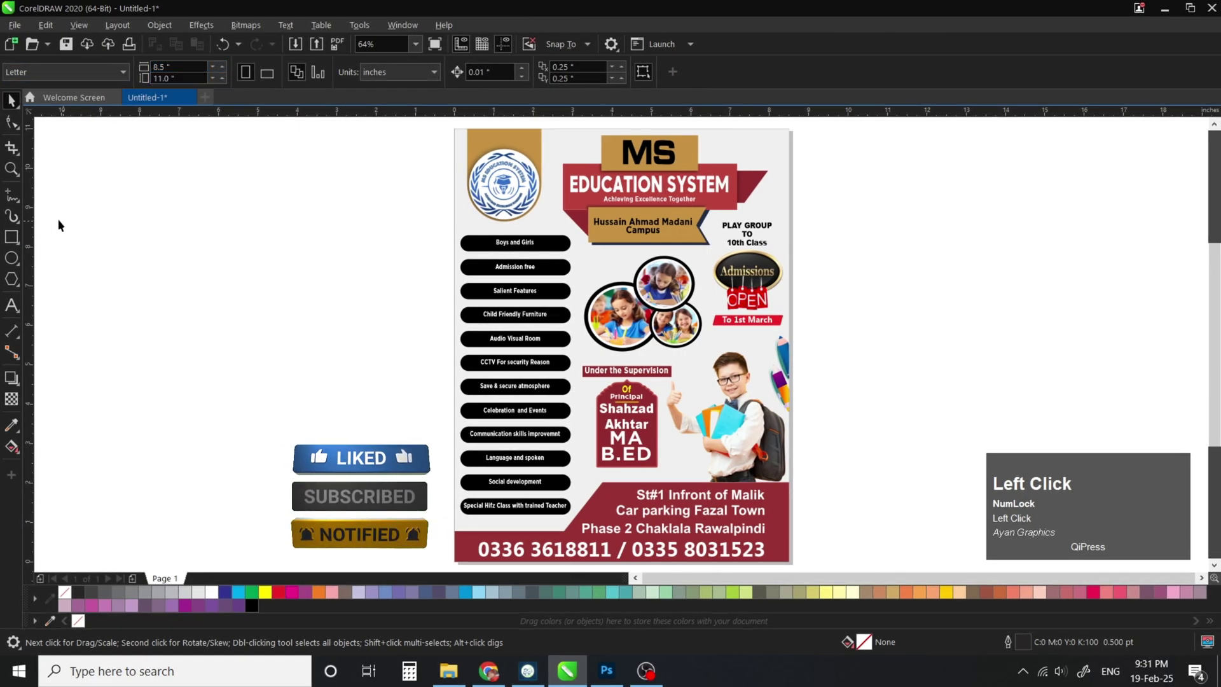
Create a page-sized frame rectangle and move the finished reference flyer beside the page, to its right
double_click(11, 238)
key("F3")
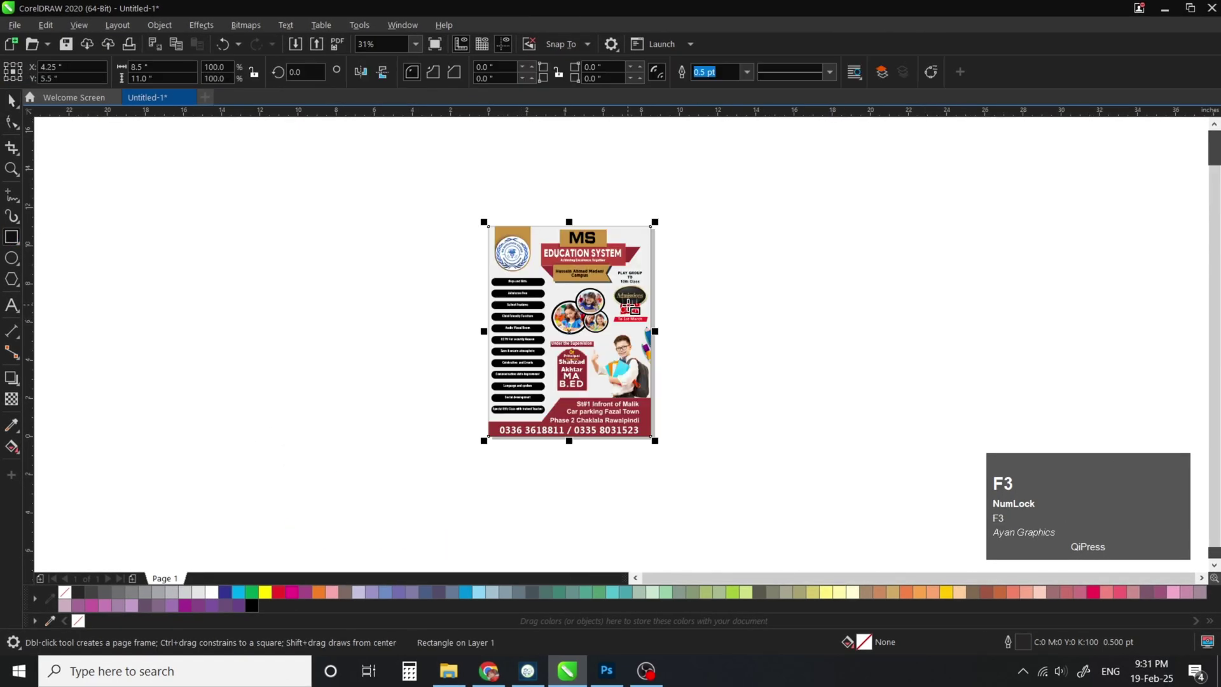
key("space")
left_click_drag(580, 269, 752, 269)
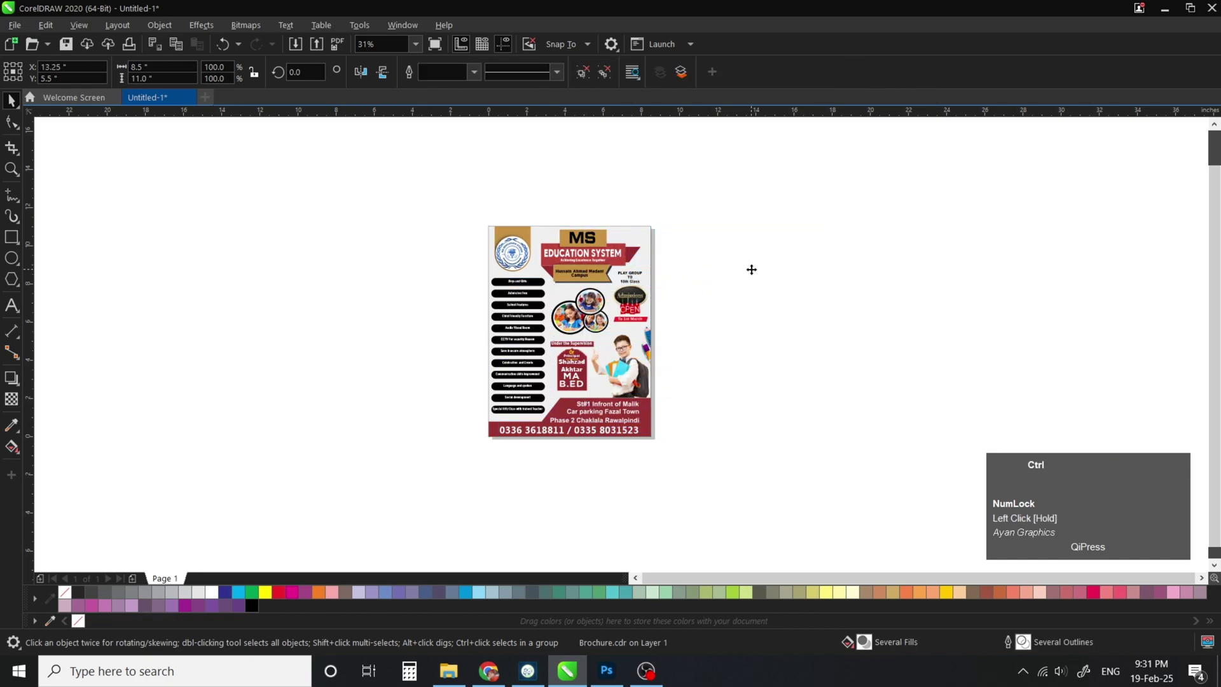
Fill the page frame with light grey C0 M0 Y0 K5 and remove its outline
left_click(545, 330)
left_click(545, 330)
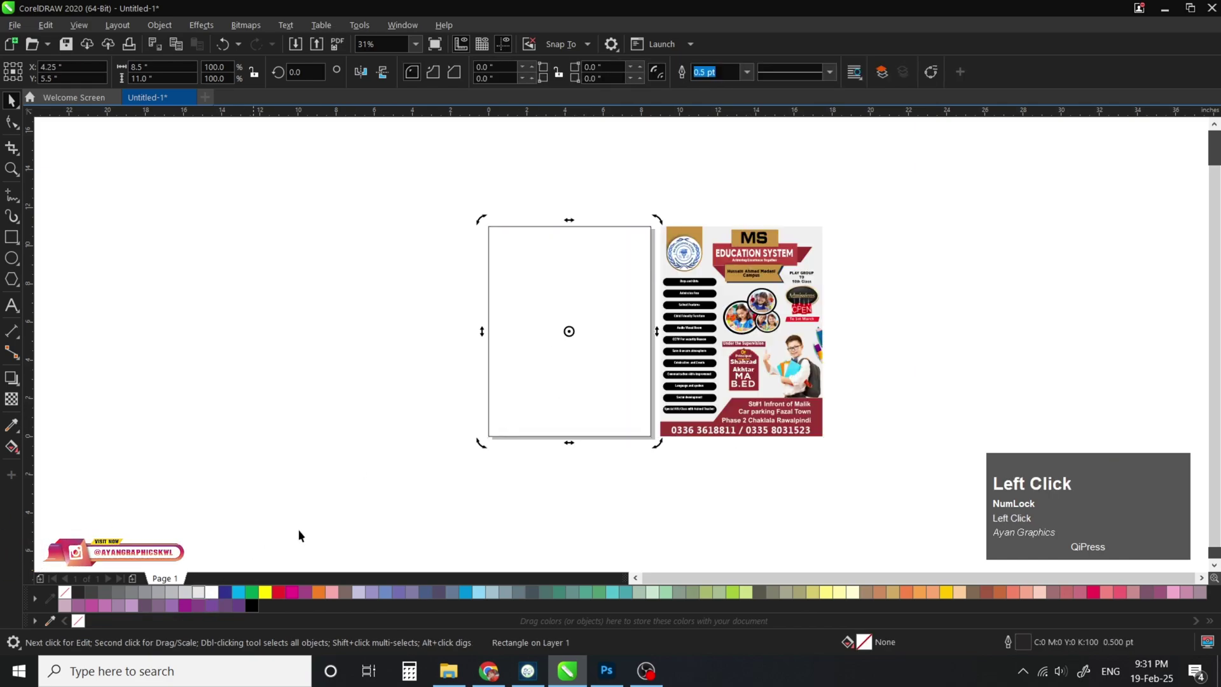
left_click(199, 592)
key("z")
left_click_drag(449, 171, 823, 499)
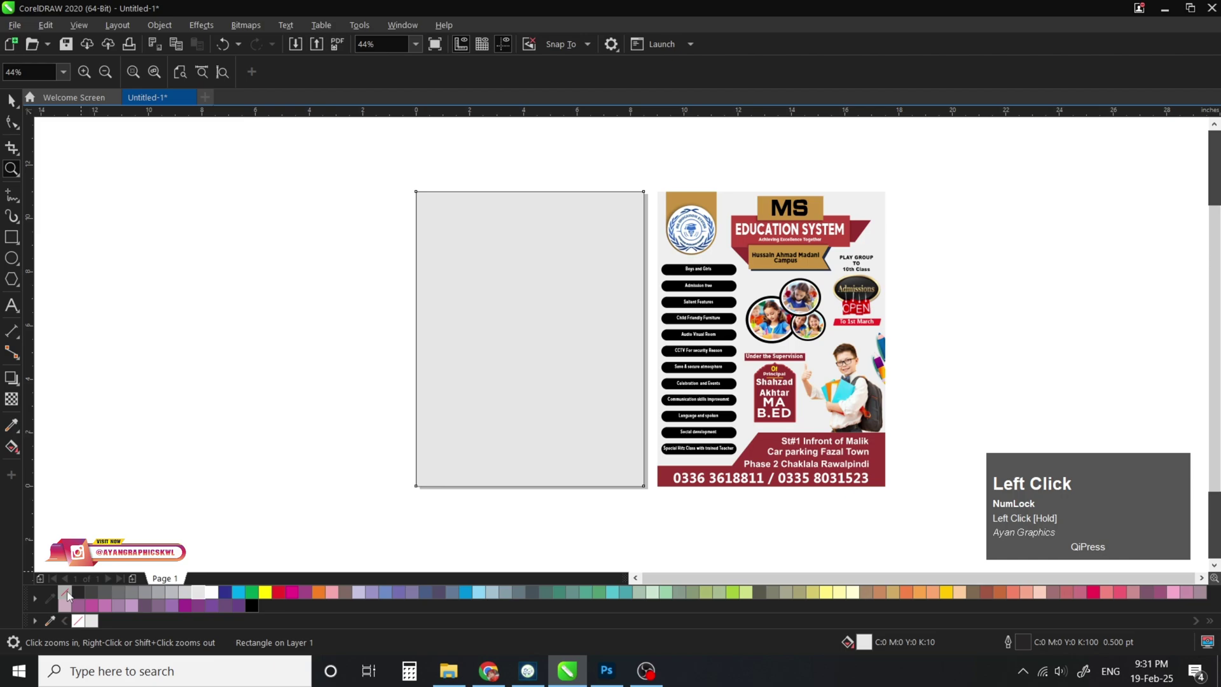
right_click(66, 594)
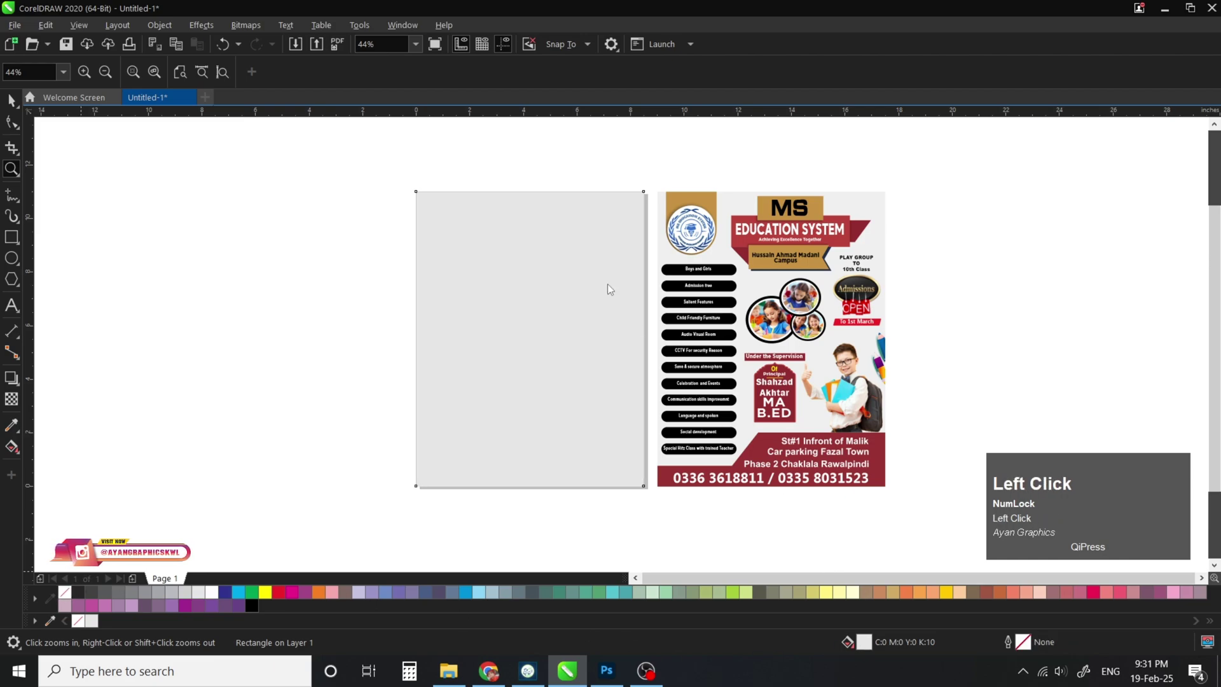
left_click(394, 183)
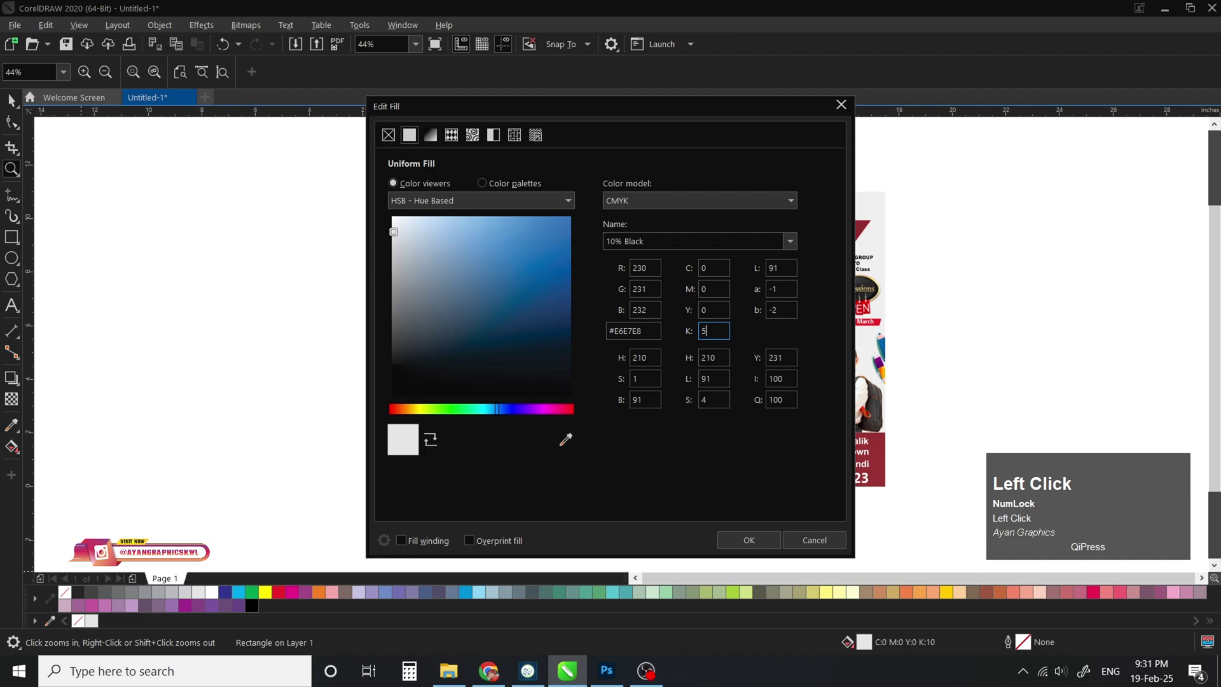
left_click(749, 540)
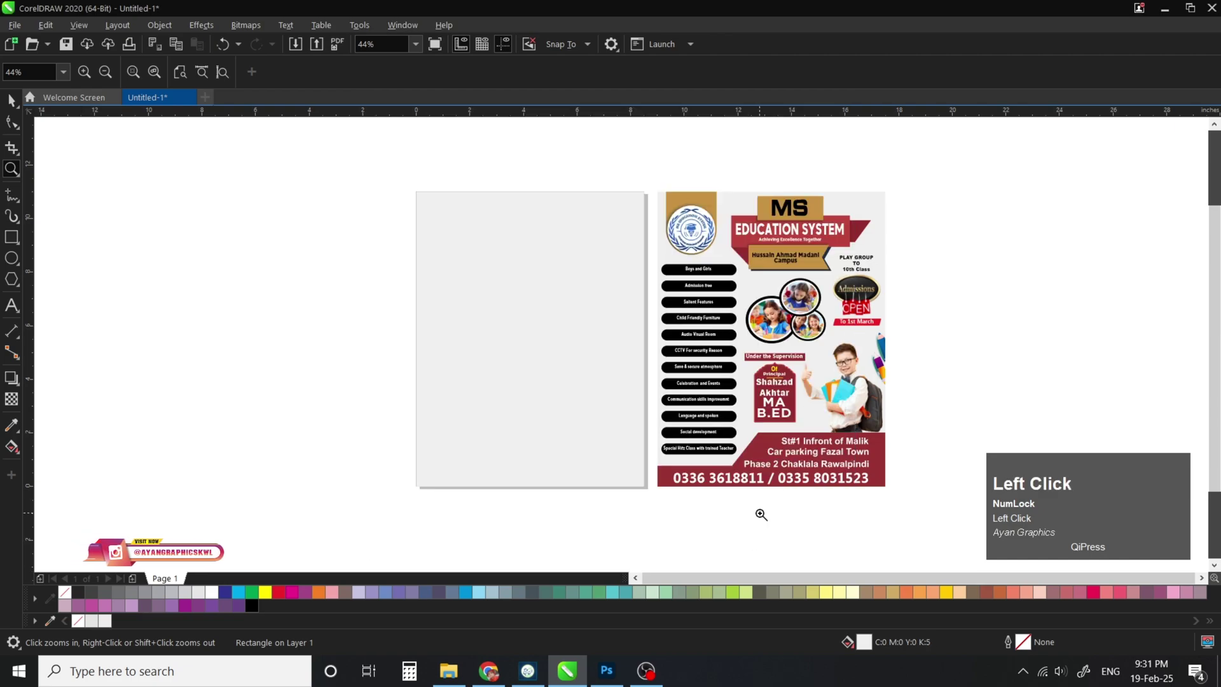
left_click(11, 99)
left_click(346, 191)
Draw a rectangle about 1.57 × 2.11 inches near the page's upper-left corner, extending past the top edge
key("z")
left_click_drag(342, 164, 902, 346)
key("F6")
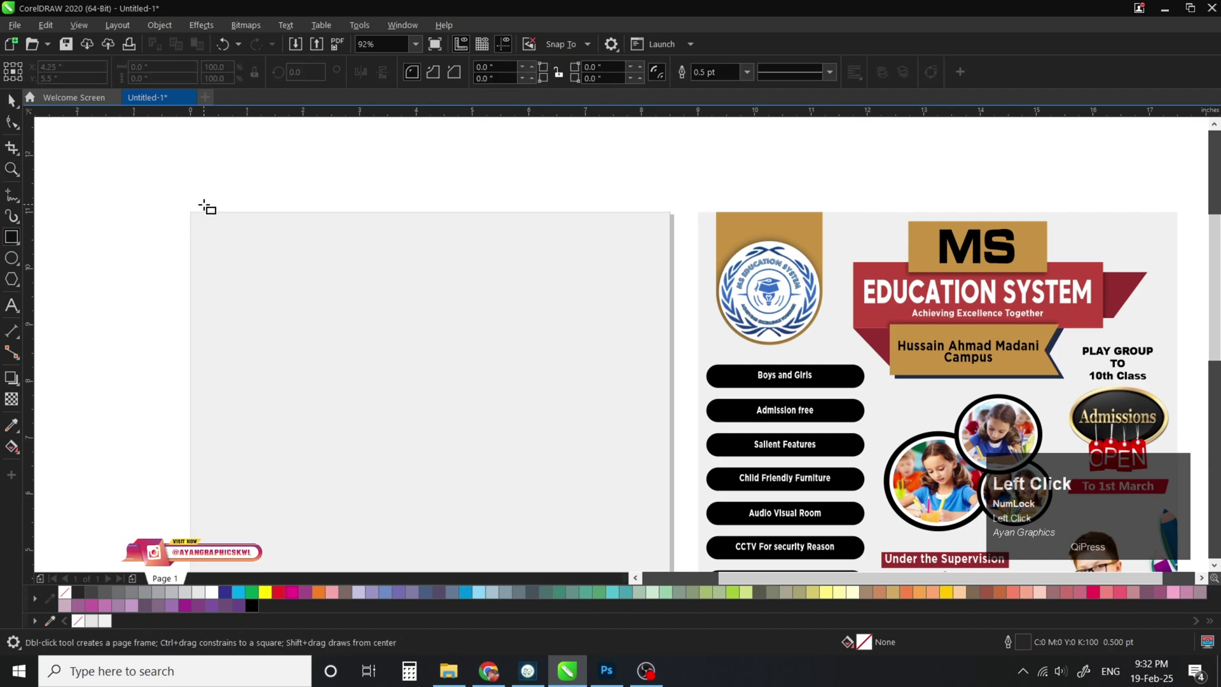
left_click_drag(198, 197, 287, 317)
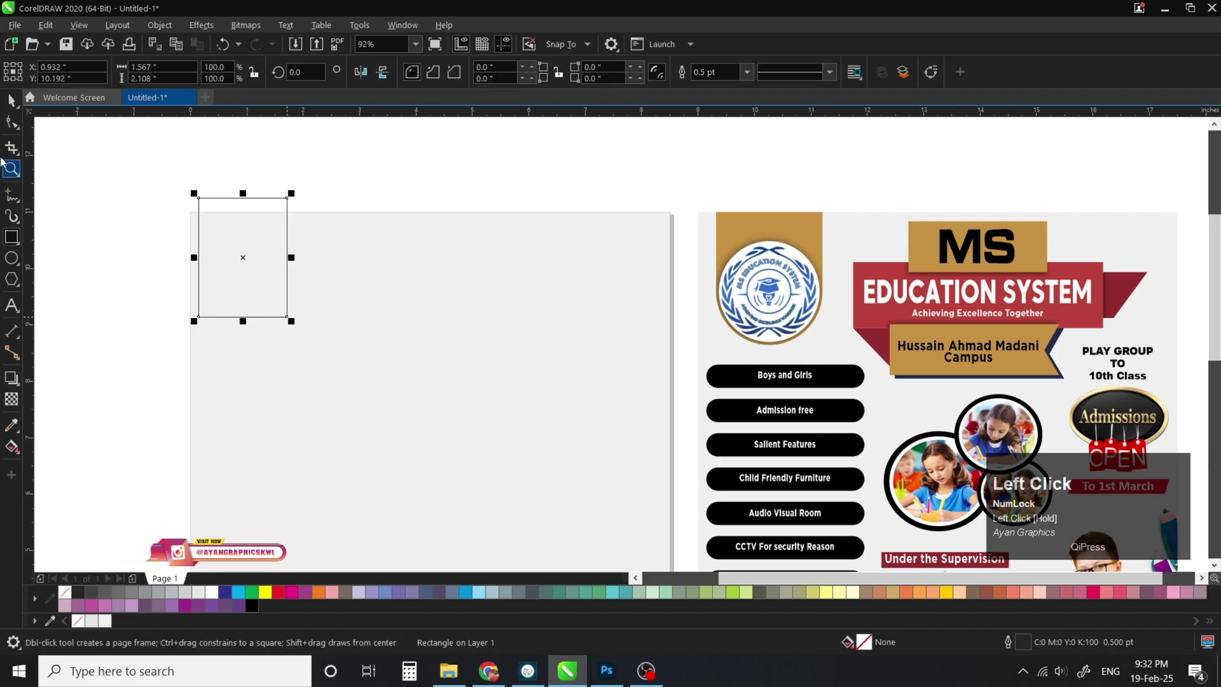
Try rounding the rectangle's lower corners freehand, and undo the rounding
left_click(8, 125)
left_click_drag(199, 321, 290, 325)
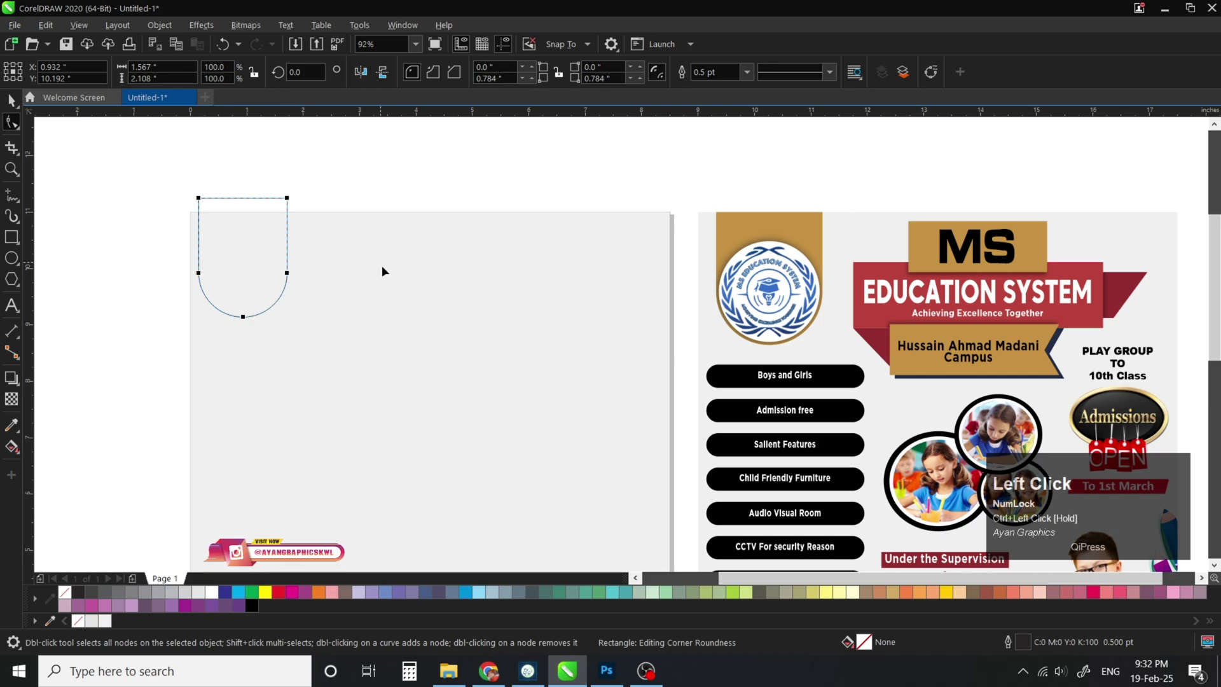
key("ctrl+z")
key("ctrl+z")
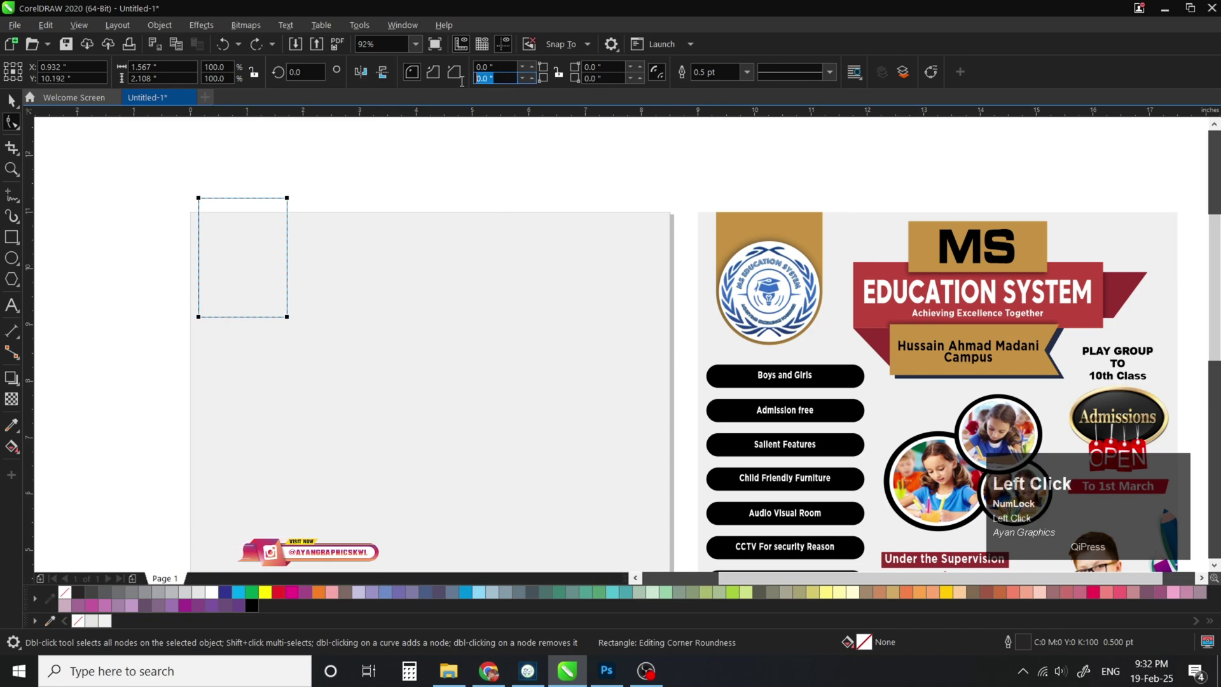
Set the radius of the rectangle's lower-left and lower-right corners to 0.5 inch
left_click(454, 72)
type("0.5")
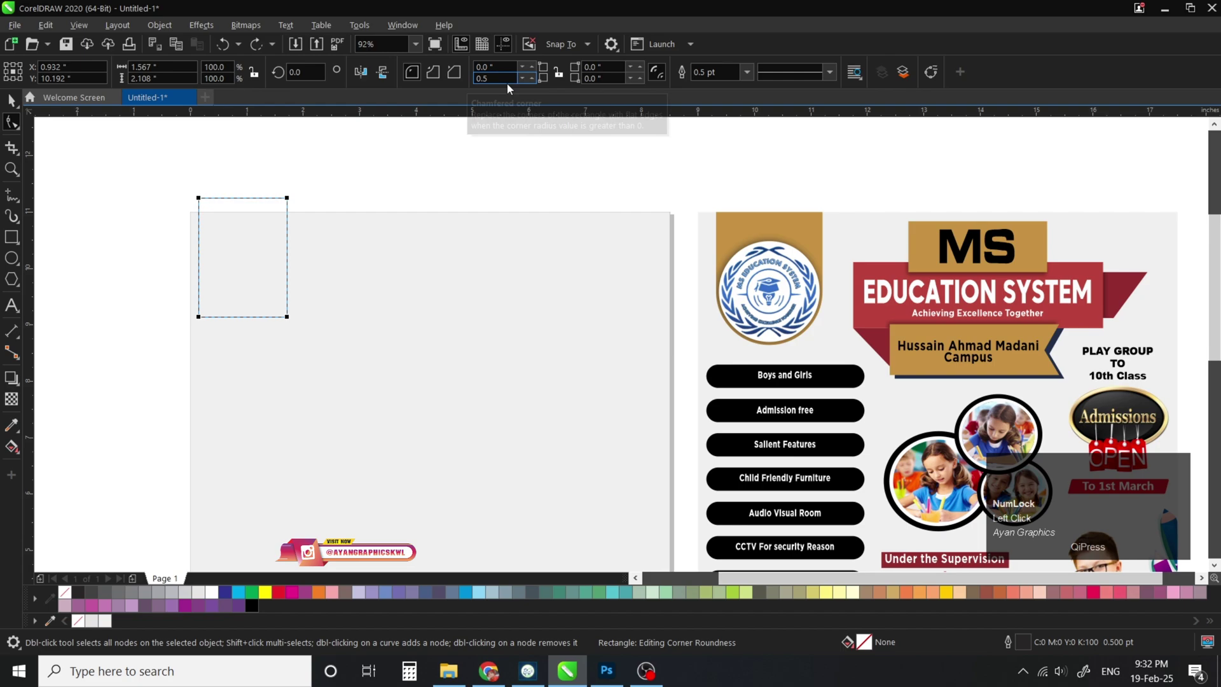
key("Tab")
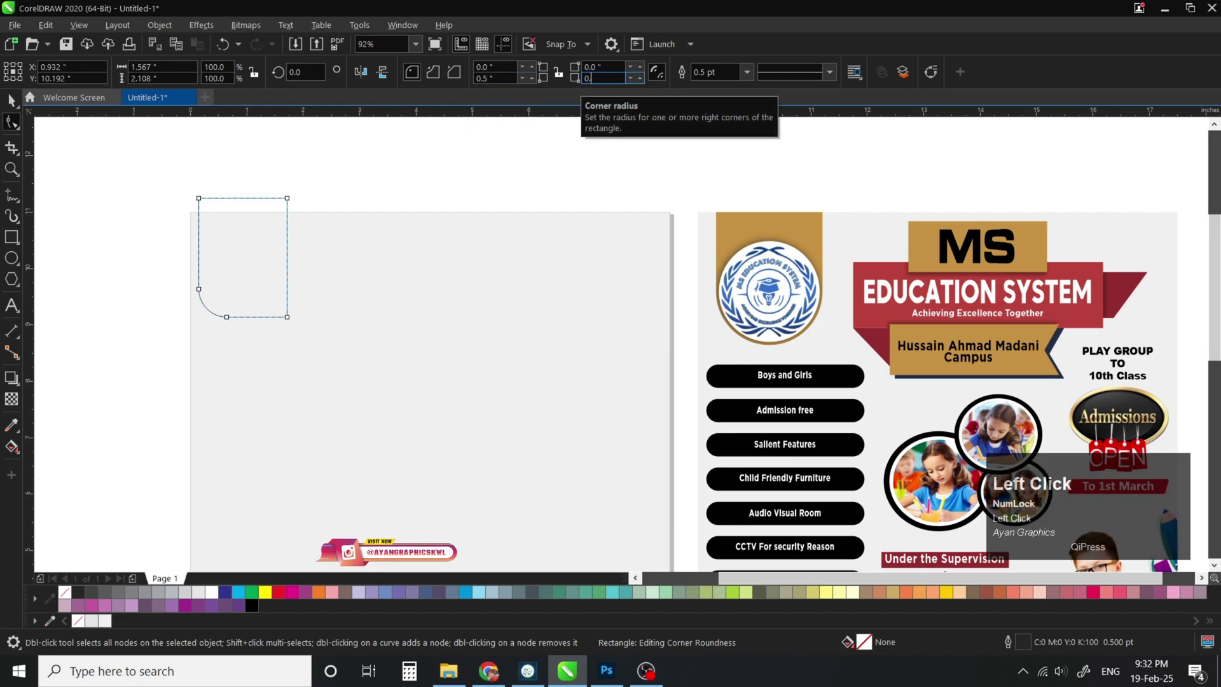
type("0.5")
key("Return")
Round the two lower corners of the rectangle individually to about 0.784 inch, forming a semicircular bottom
left_click(287, 288)
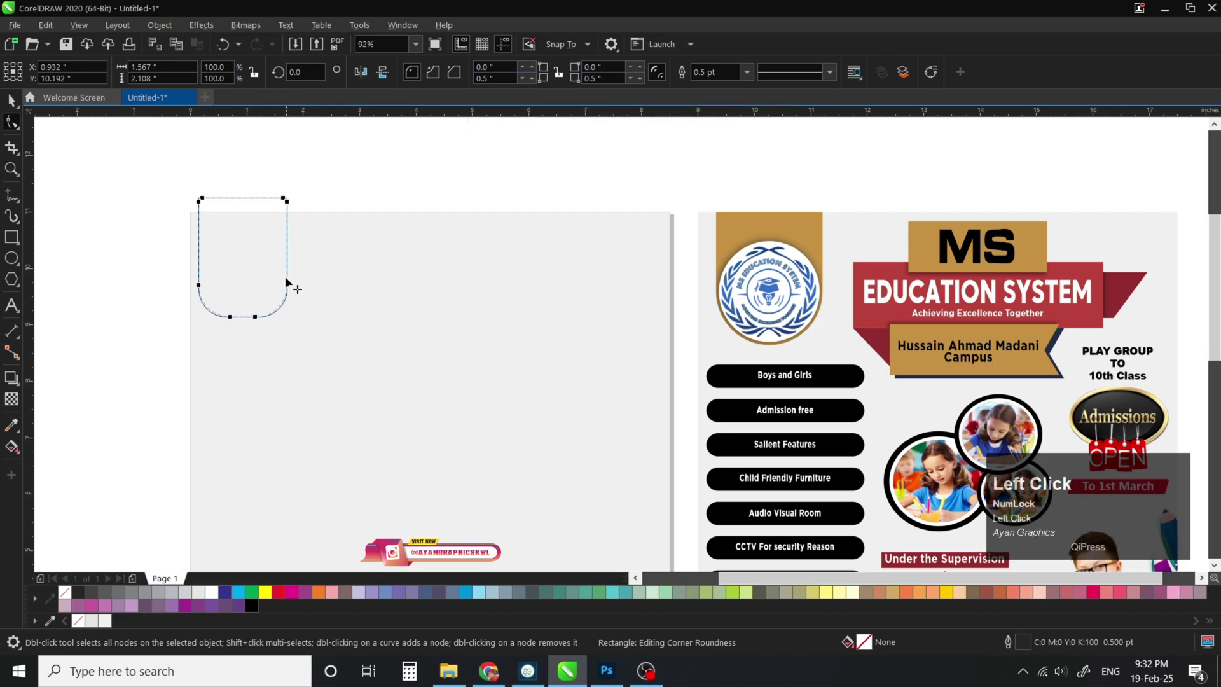
key("ctrl+z")
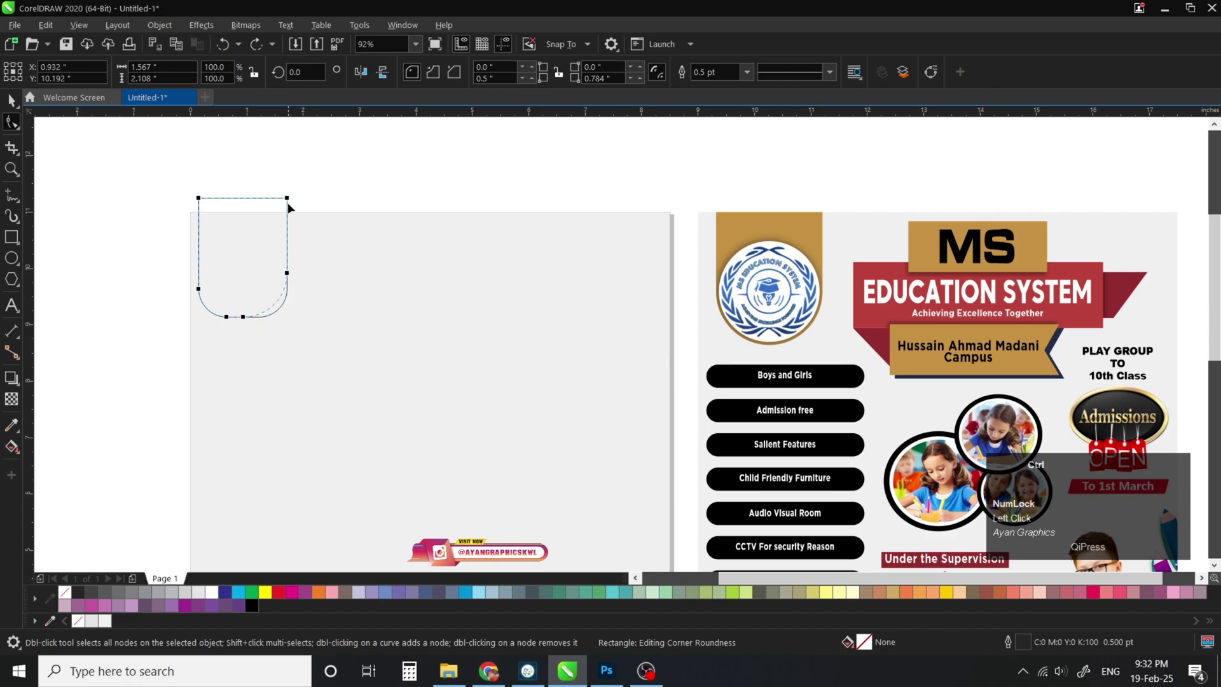
left_click_drag(200, 291, 188, 218)
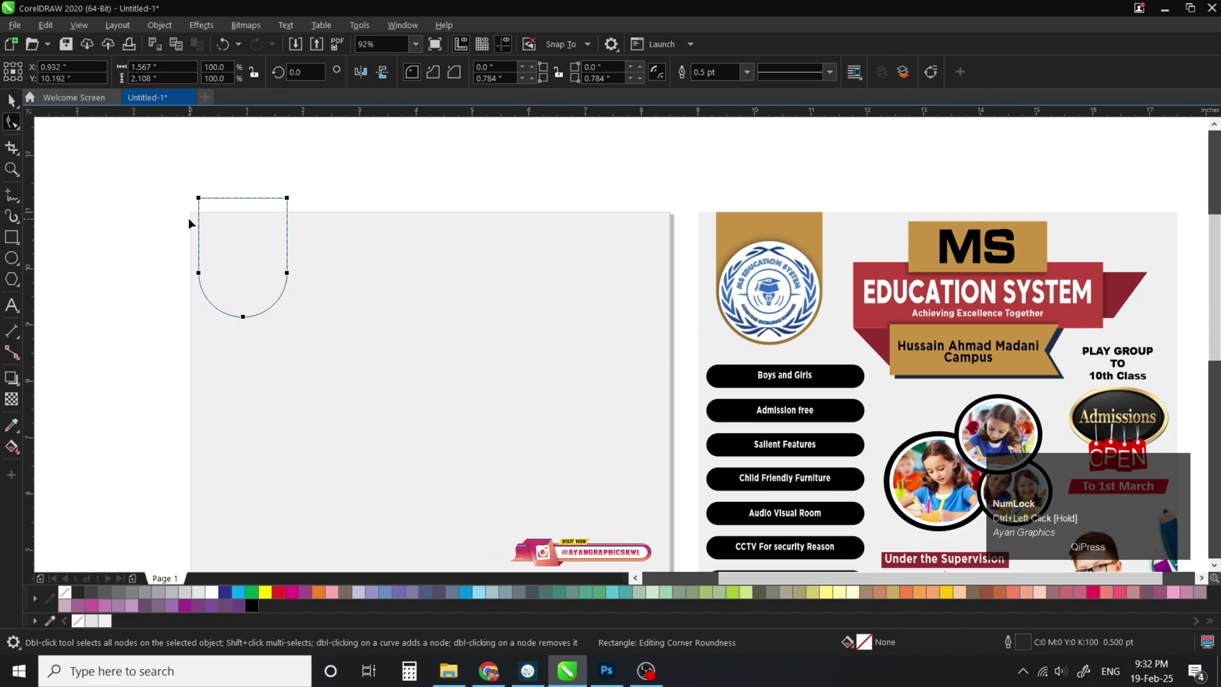
Fill the rounded badge shape with the gold sampled from the reference flyer (C22 M44 Y96 K3) and remove its outline
left_click(12, 424)
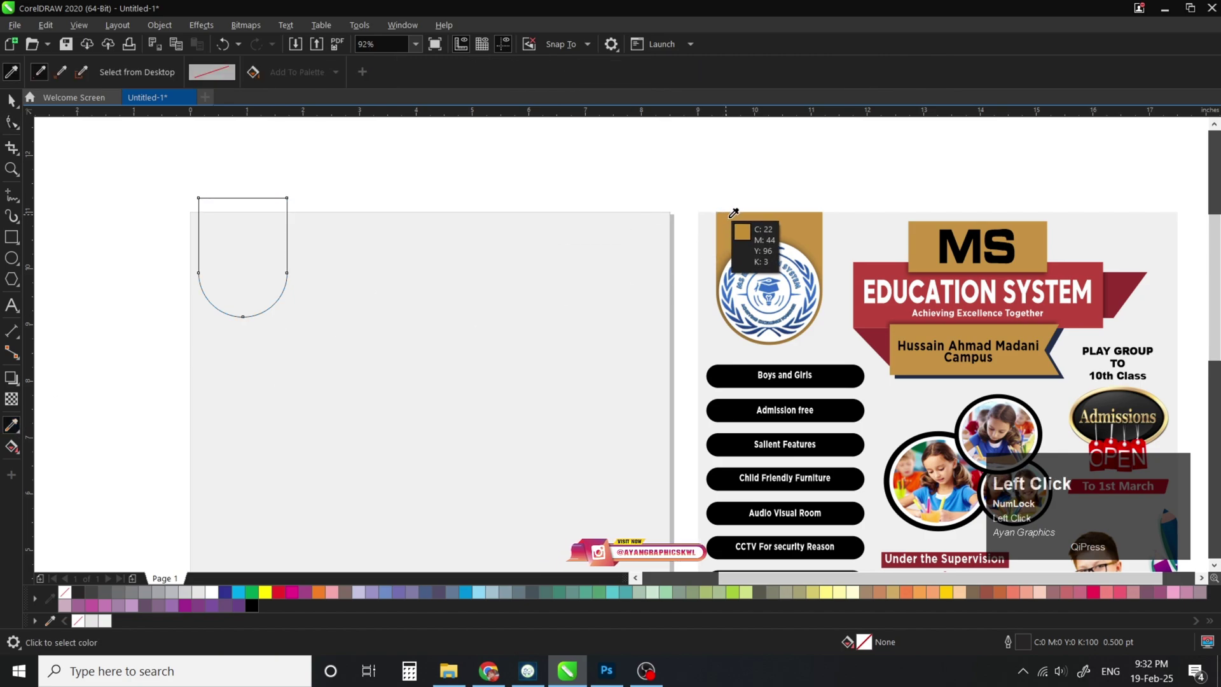
left_click(733, 214)
left_click(248, 253)
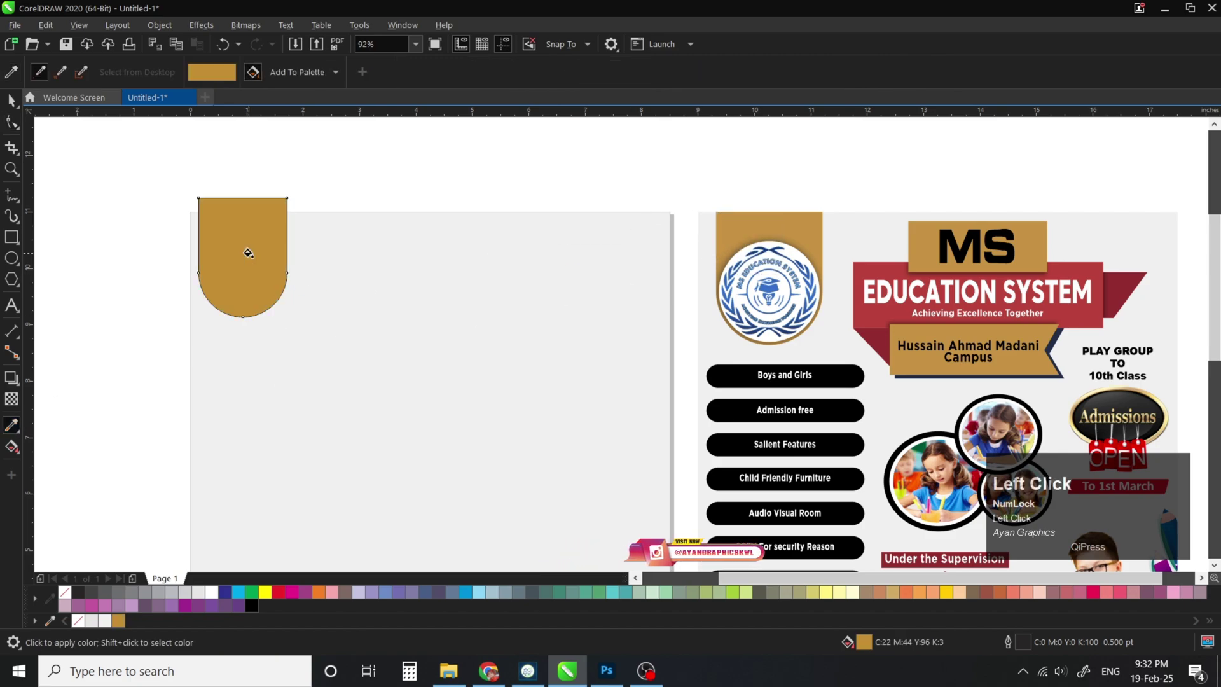
right_click(70, 597)
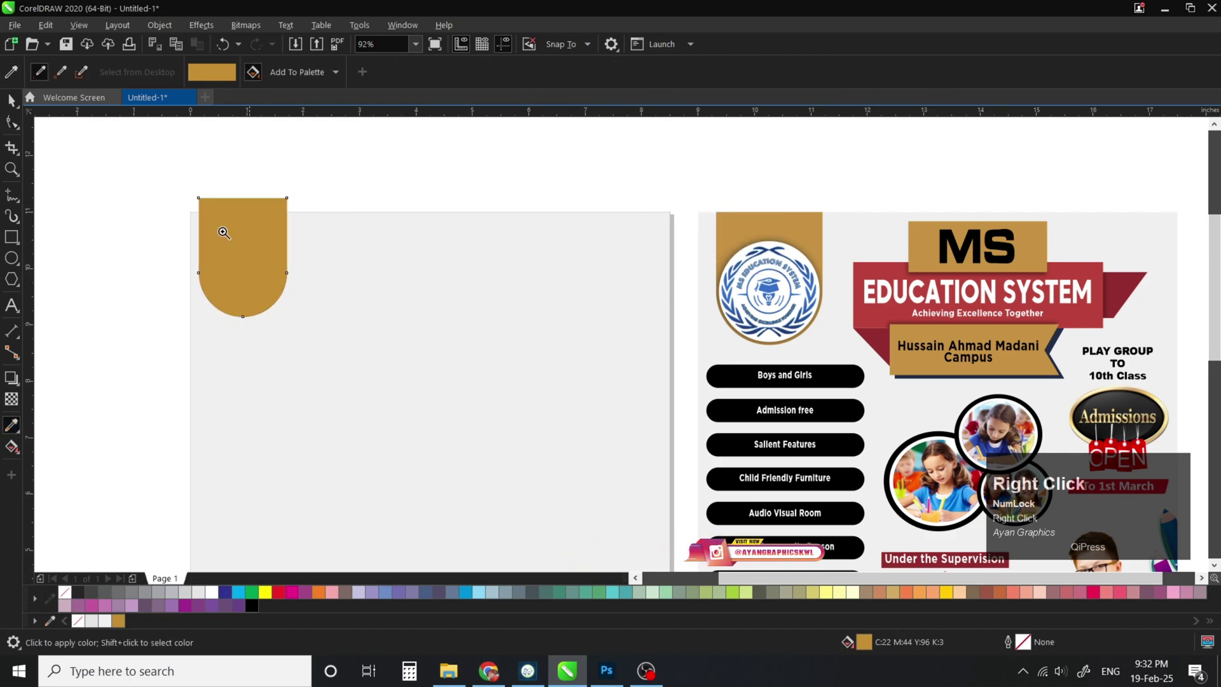
Draw a wide banner rectangle about 4.12 × 1.41 inches to the right of the gold badge
key("z")
left_click_drag(142, 165, 895, 410)
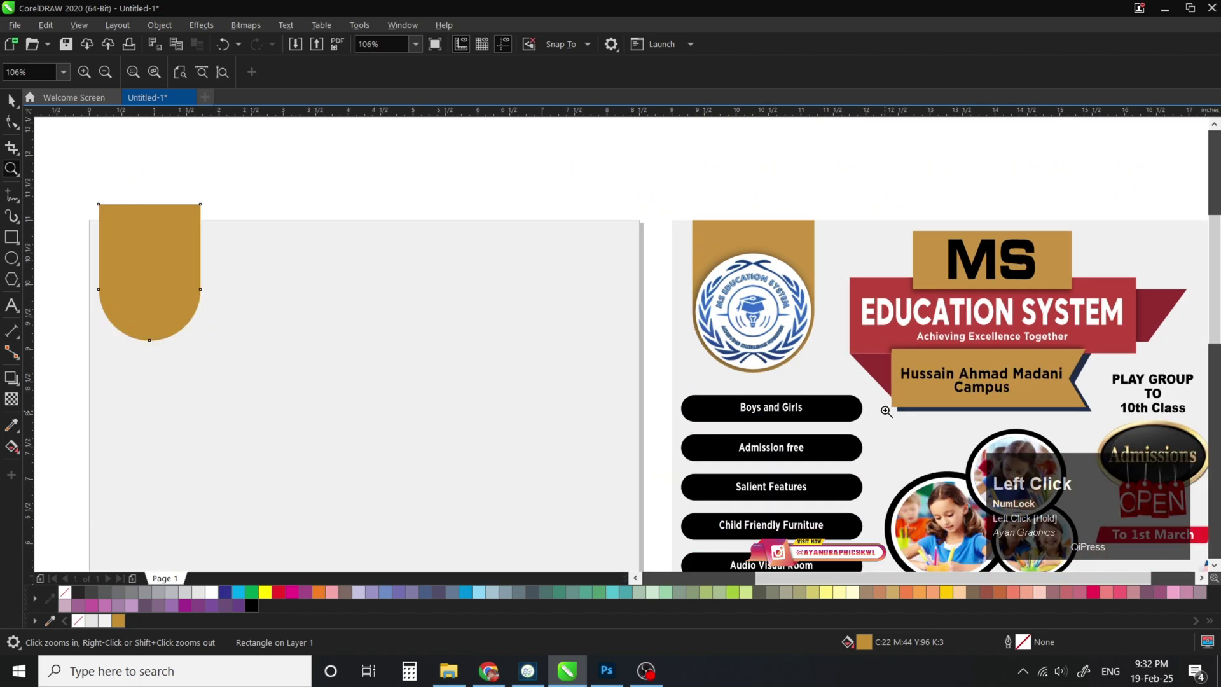
key("space")
left_click(9, 237)
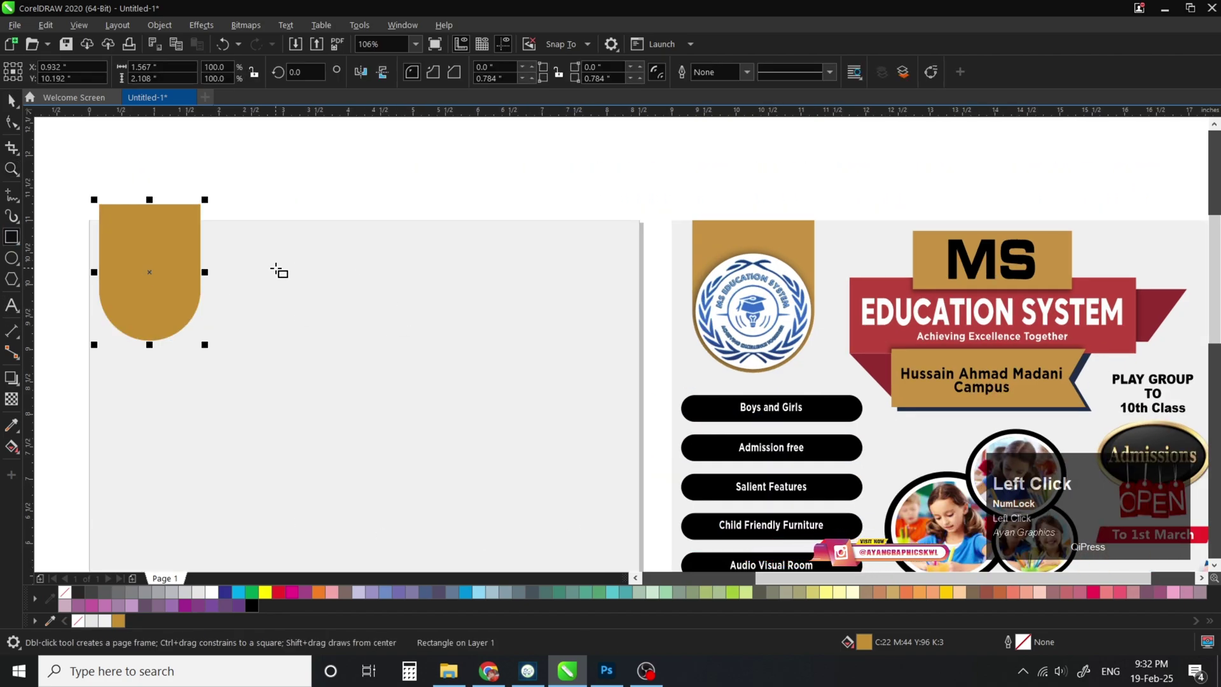
left_click_drag(275, 267, 542, 359)
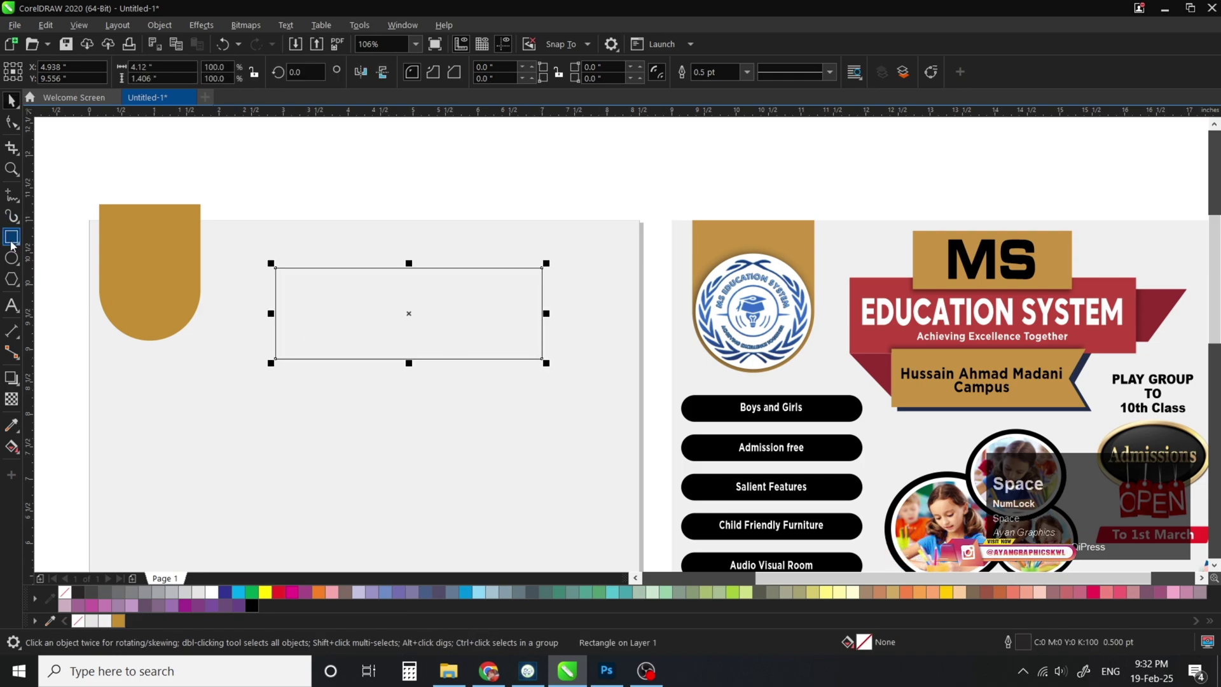
Draw a small rectangle about 0.91 × 0.83 inch overlapping the right edge of the banner rectangle
left_click_drag(522, 284, 581, 338)
key("z")
left_click_drag(330, 213, 675, 371)
Convert the small rectangle to curves and slant its right side, moving the lower node about 0.27 inch inward and the upper about 0.16 inch outward
key("F10")
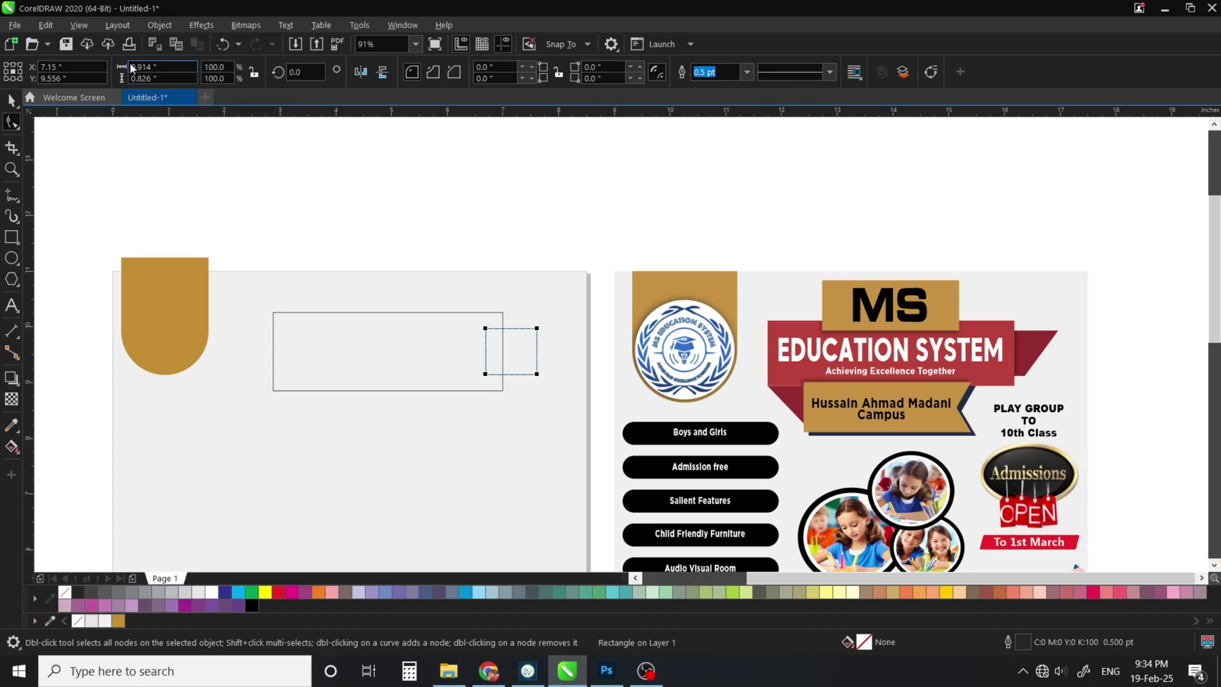
left_click(11, 102)
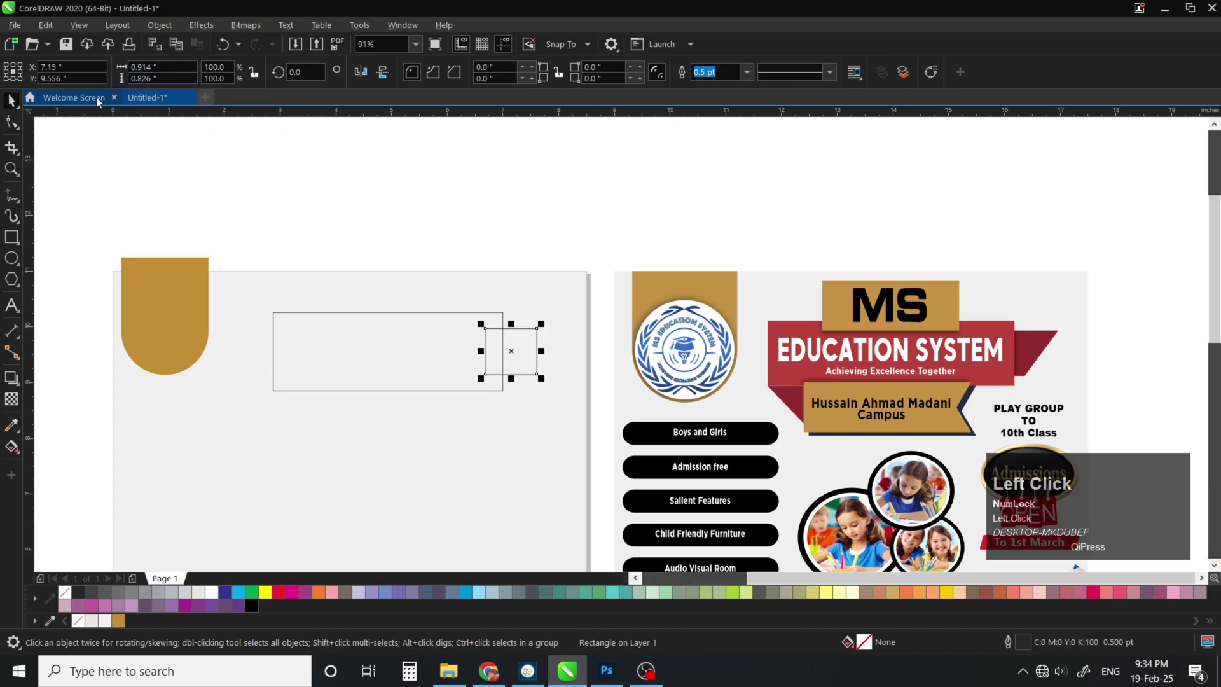
left_click(161, 26)
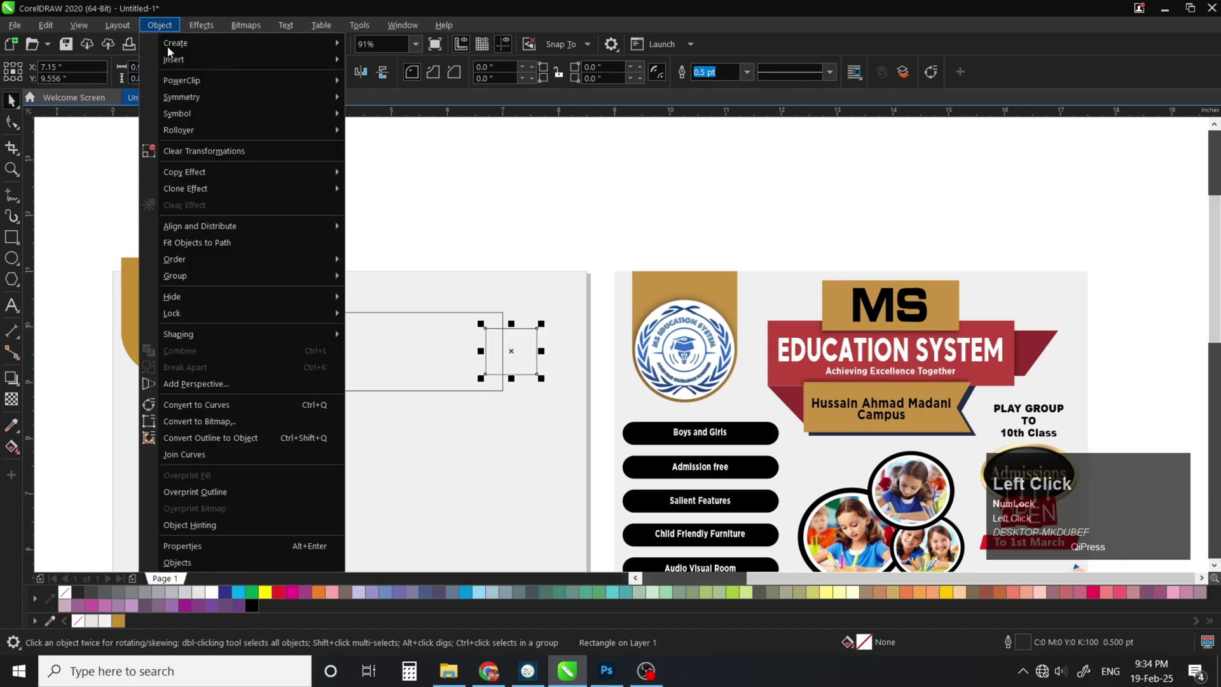
left_click(215, 404)
left_click(16, 120)
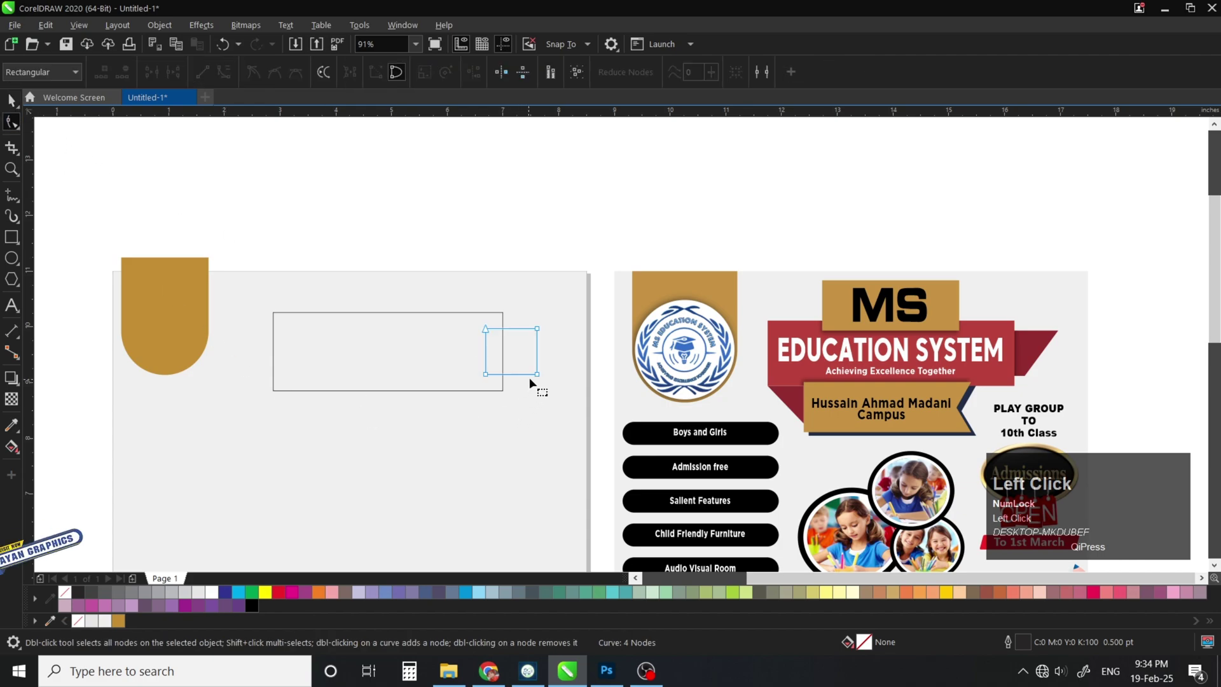
left_click_drag(537, 374, 525, 372)
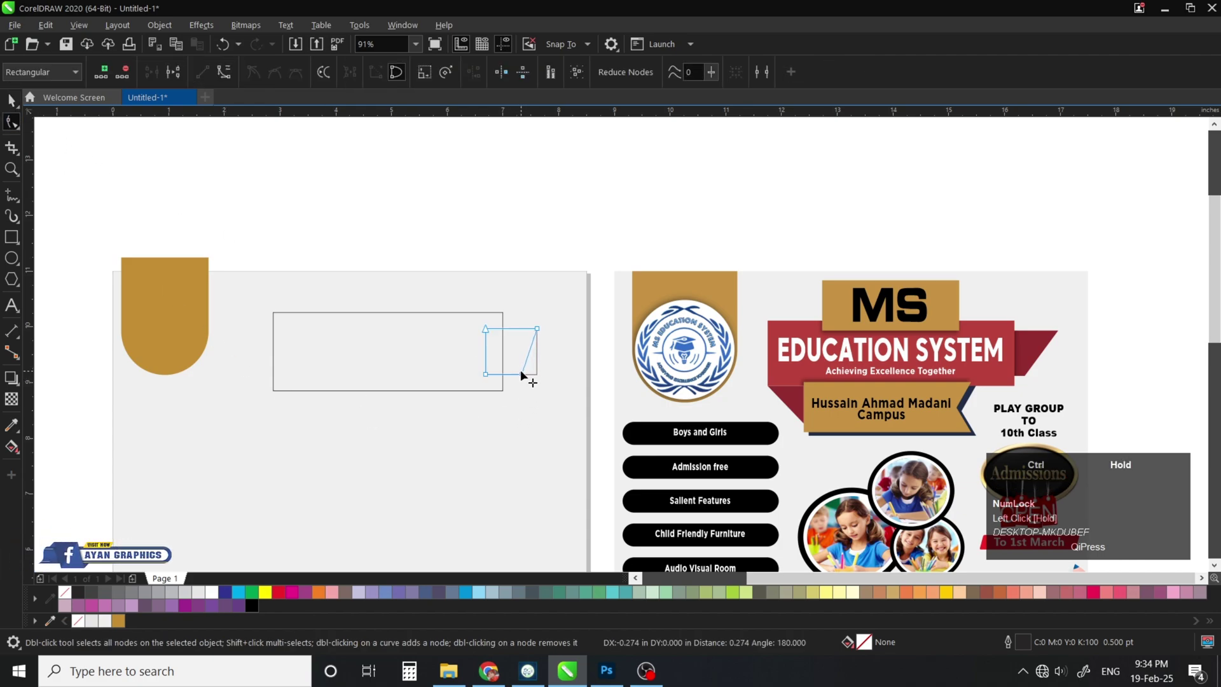
left_click_drag(538, 329, 539, 331)
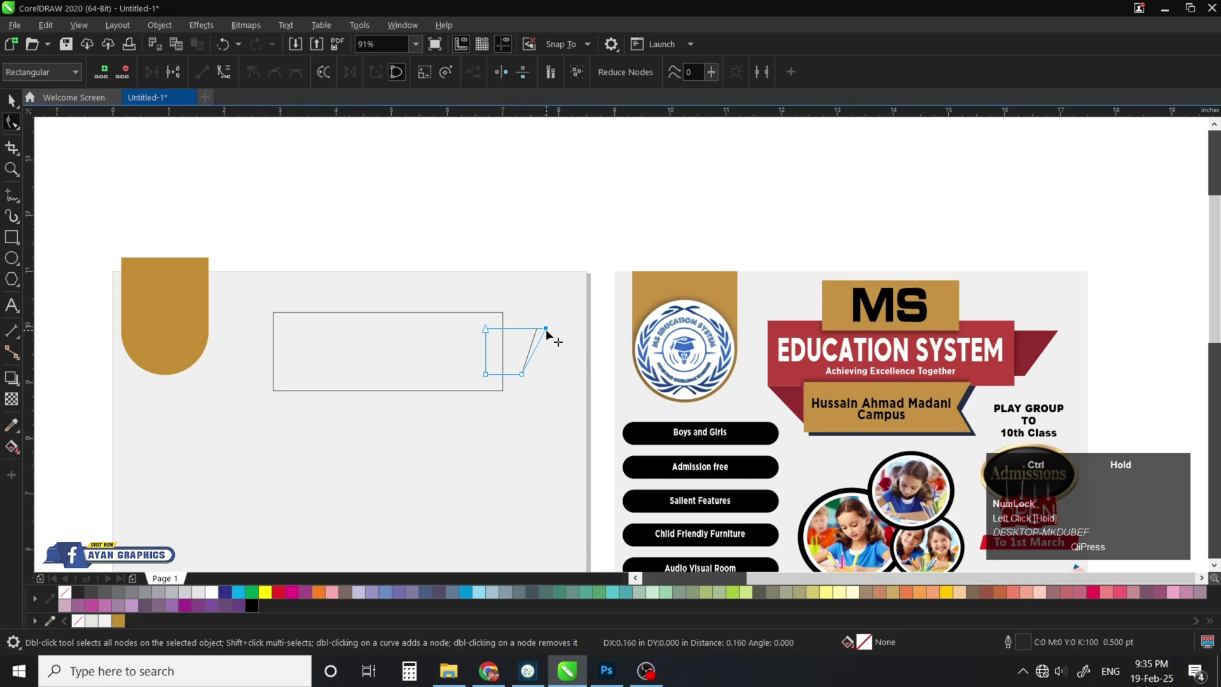
key("space")
Fill the slanted ribbon tail with the dark red #942A2C sampled from the reference banner's tail
left_click(11, 424)
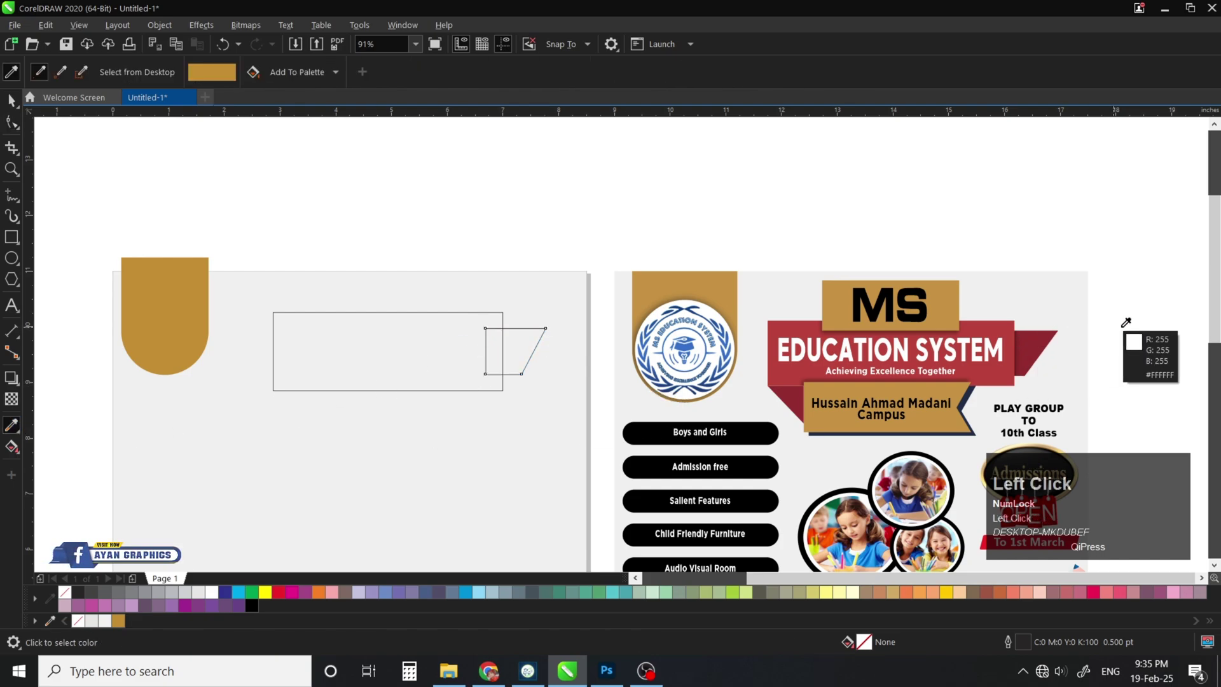
left_click(1044, 337)
left_click(541, 334)
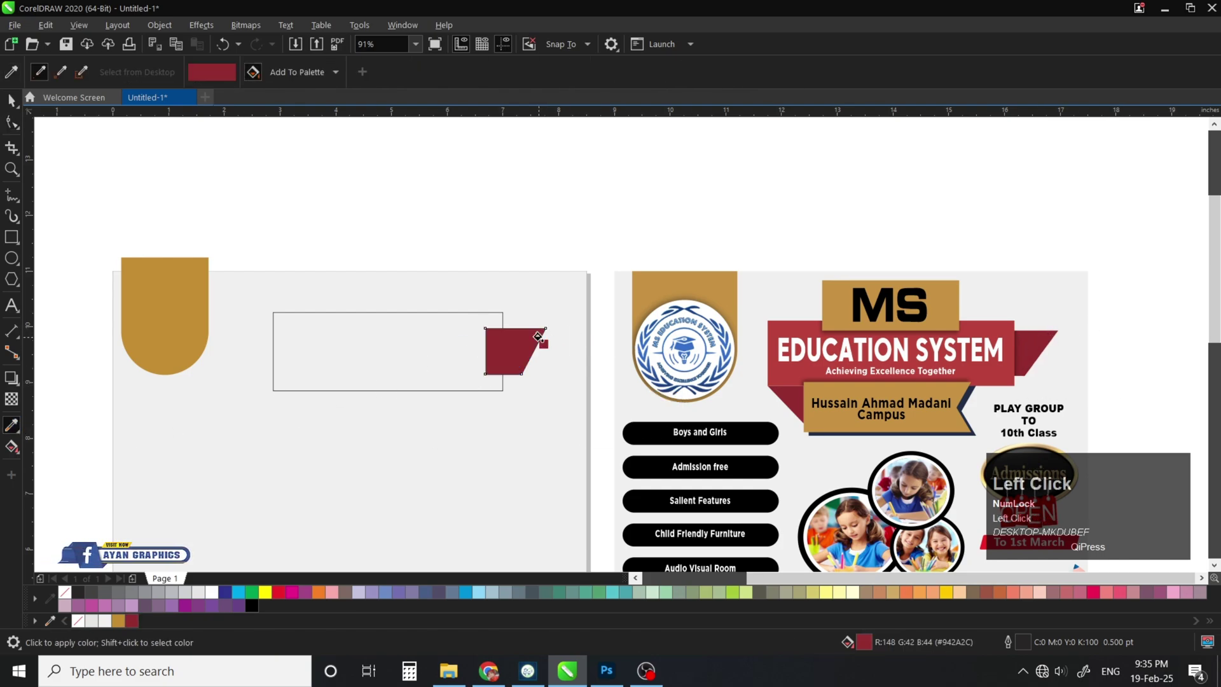
key("space")
Fill the wide banner rectangle with the lighter red sampled from the reference flyer's main banner
left_click(12, 424)
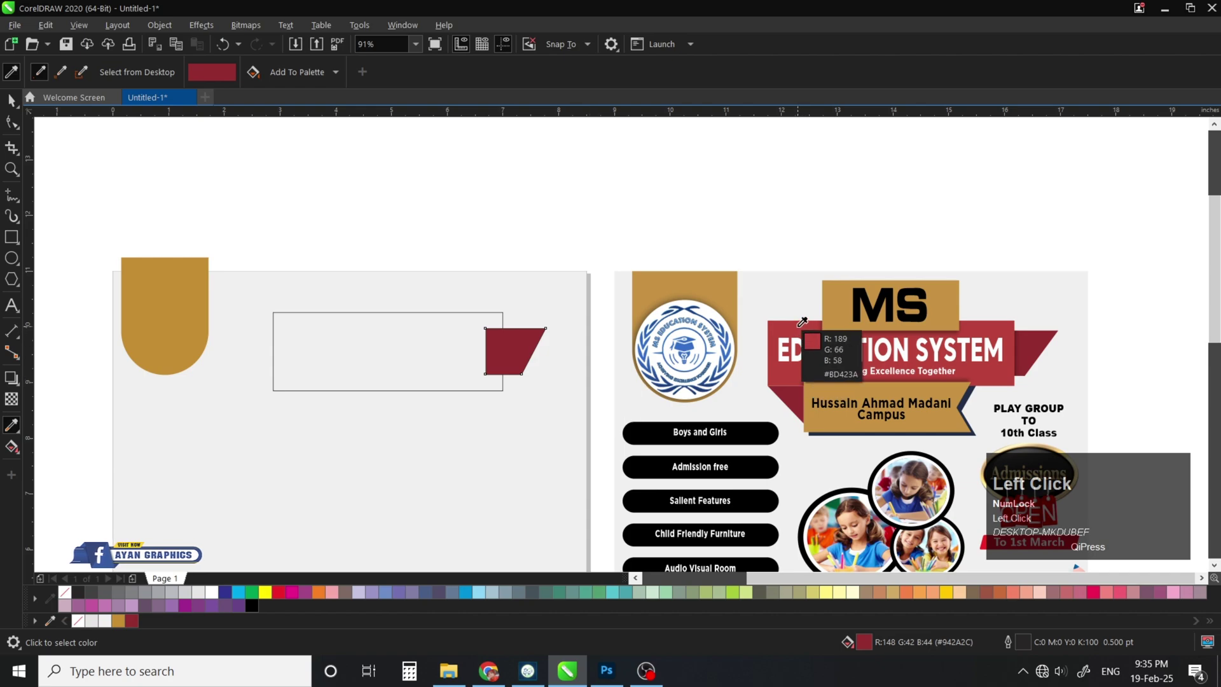
left_click(795, 326)
left_click(341, 335)
key("space")
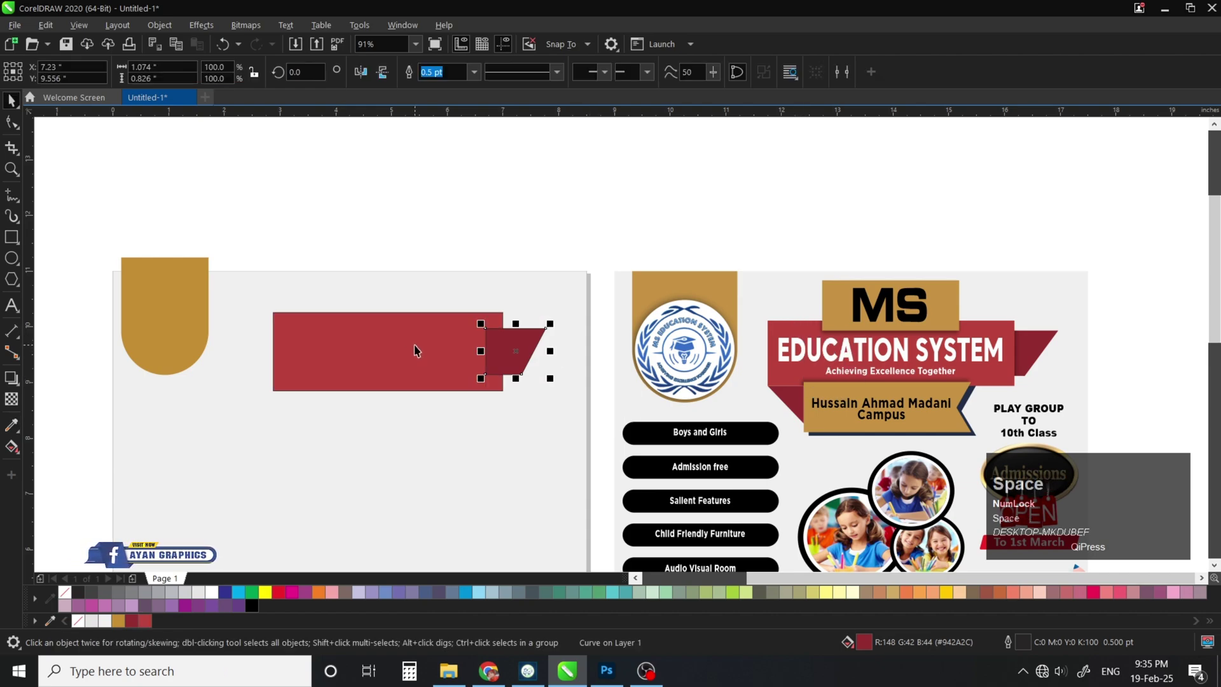
Bring the wide red banner rectangle to the front of the layer so it overlaps the dark red ribbon tail
left_click(411, 332)
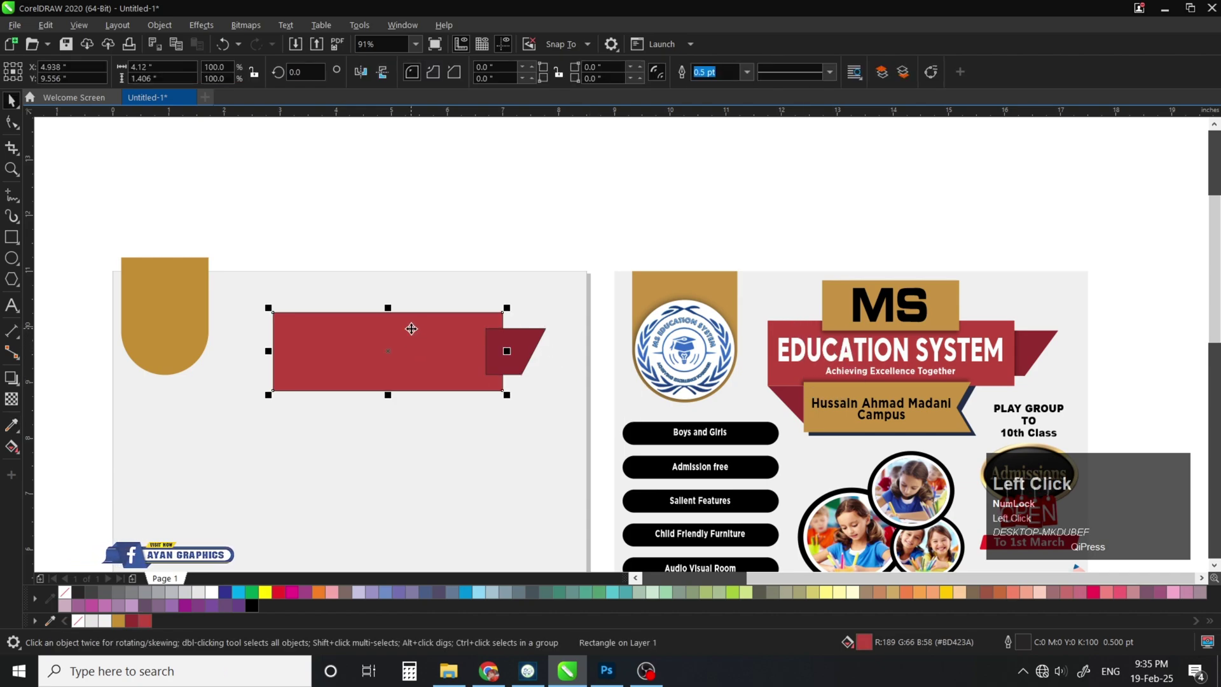
key("F10")
right_click(439, 338)
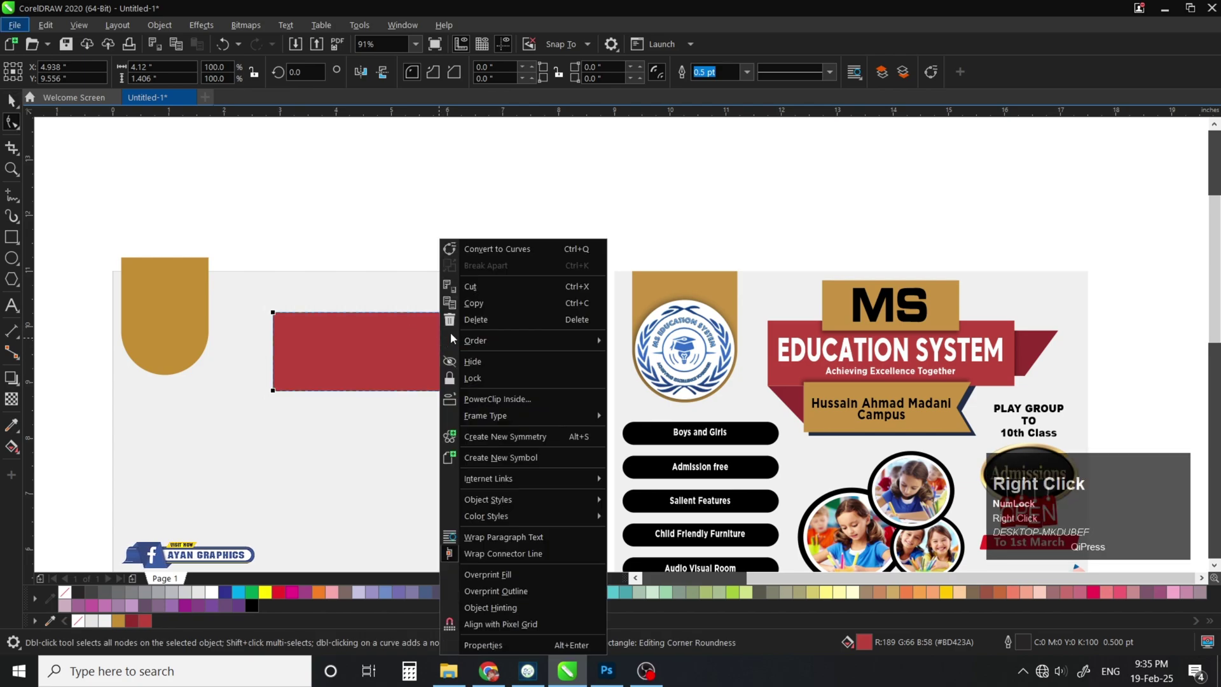
left_click(482, 341)
right_click(417, 339)
mouse_move(527, 343)
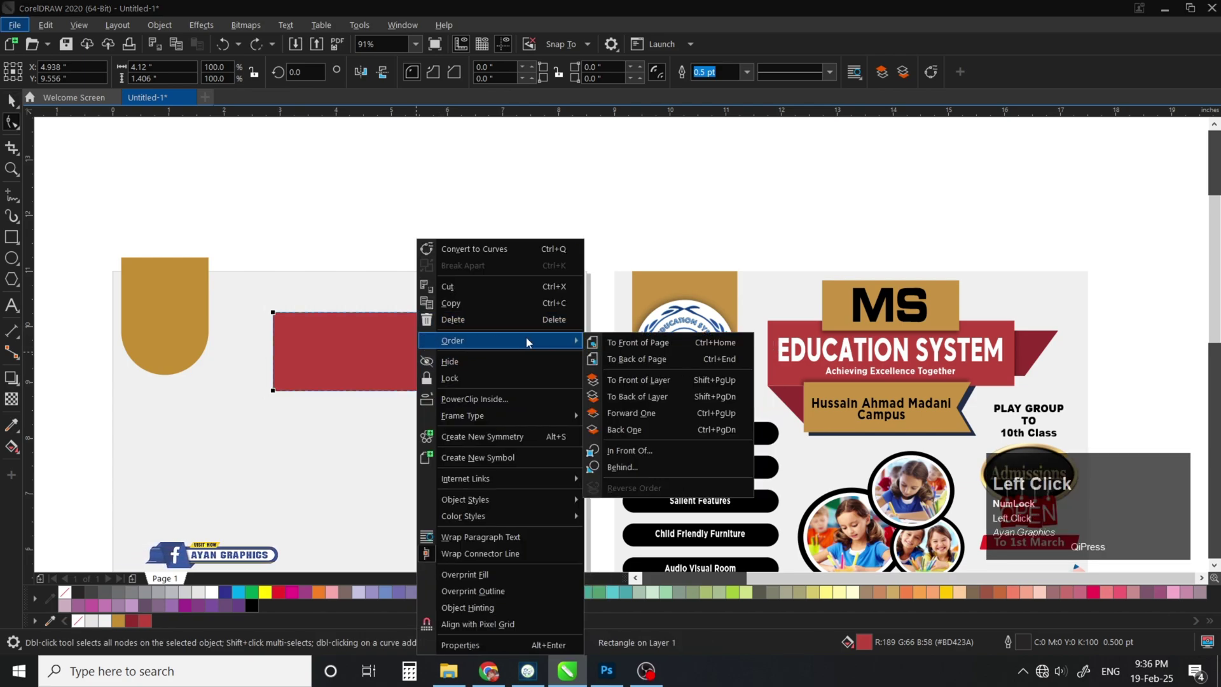
left_click(629, 375)
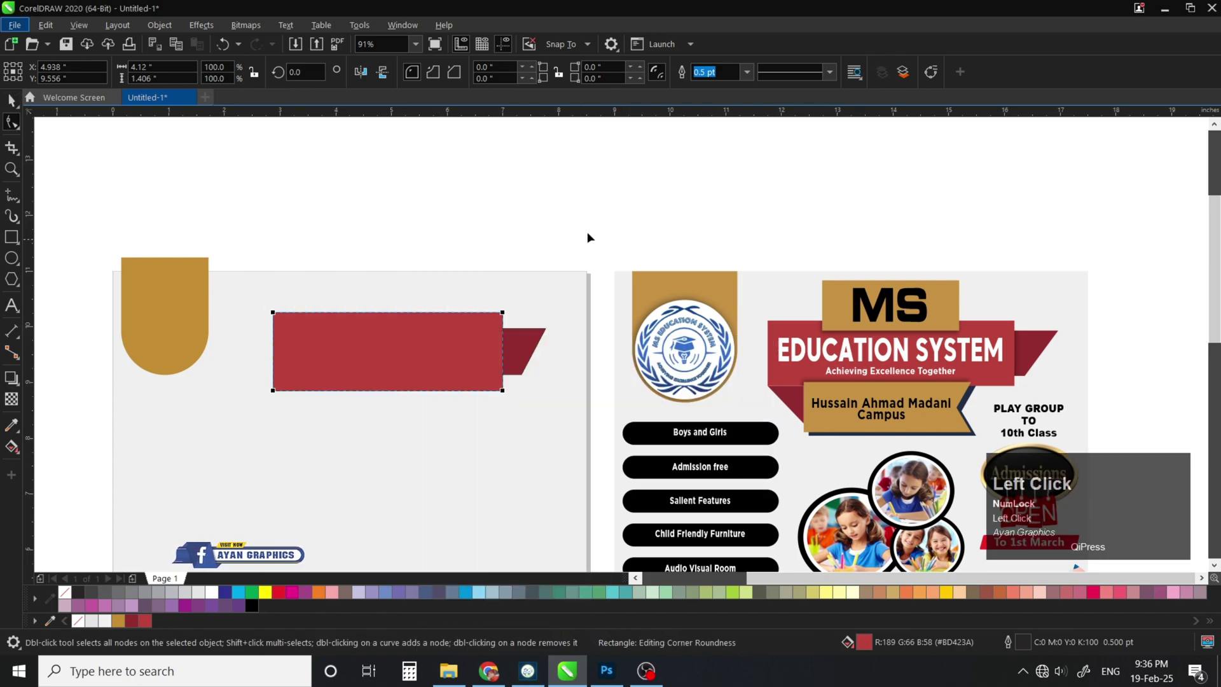
key("space")
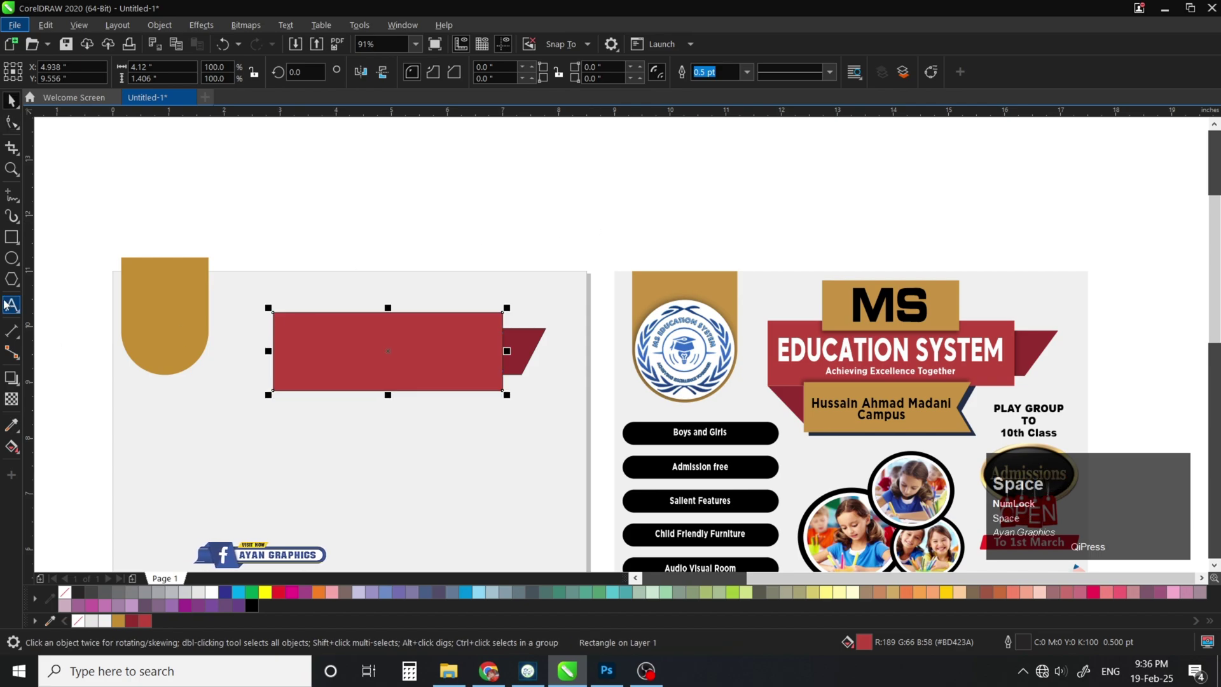
Draw a rectangle about 2.69 × 0.97 inch across the banner's upper edge, fill it with the badge's gold and remove its outline
left_click(11, 234)
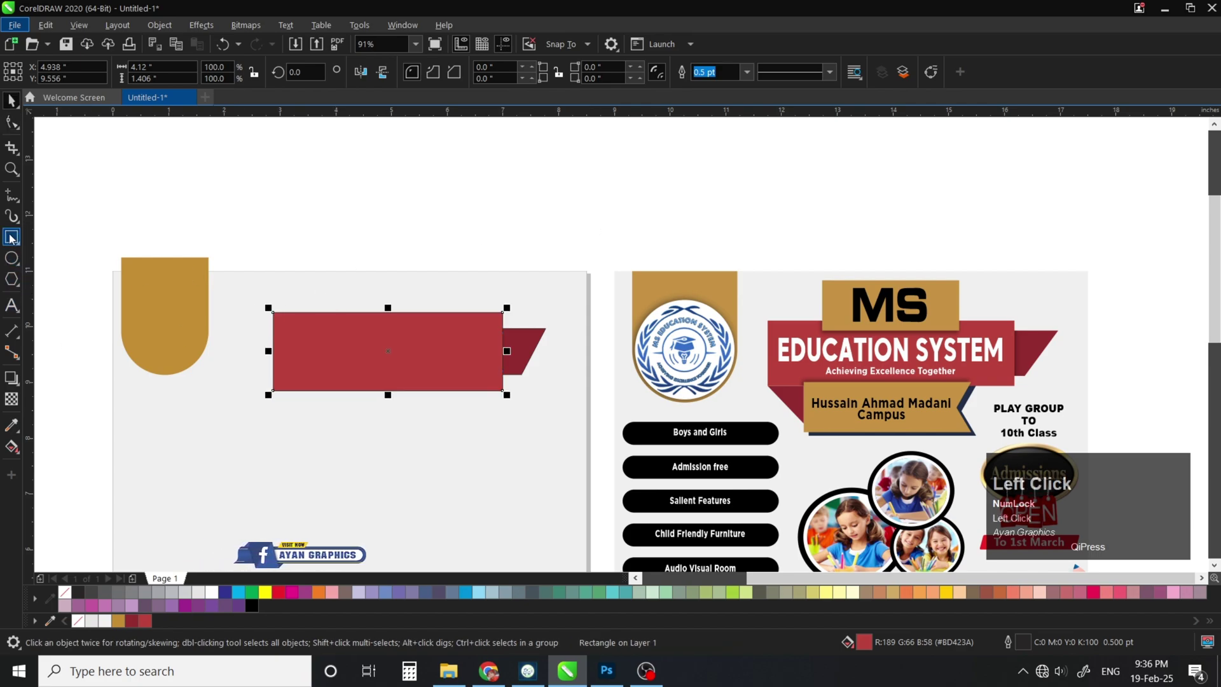
left_click_drag(318, 288, 468, 341)
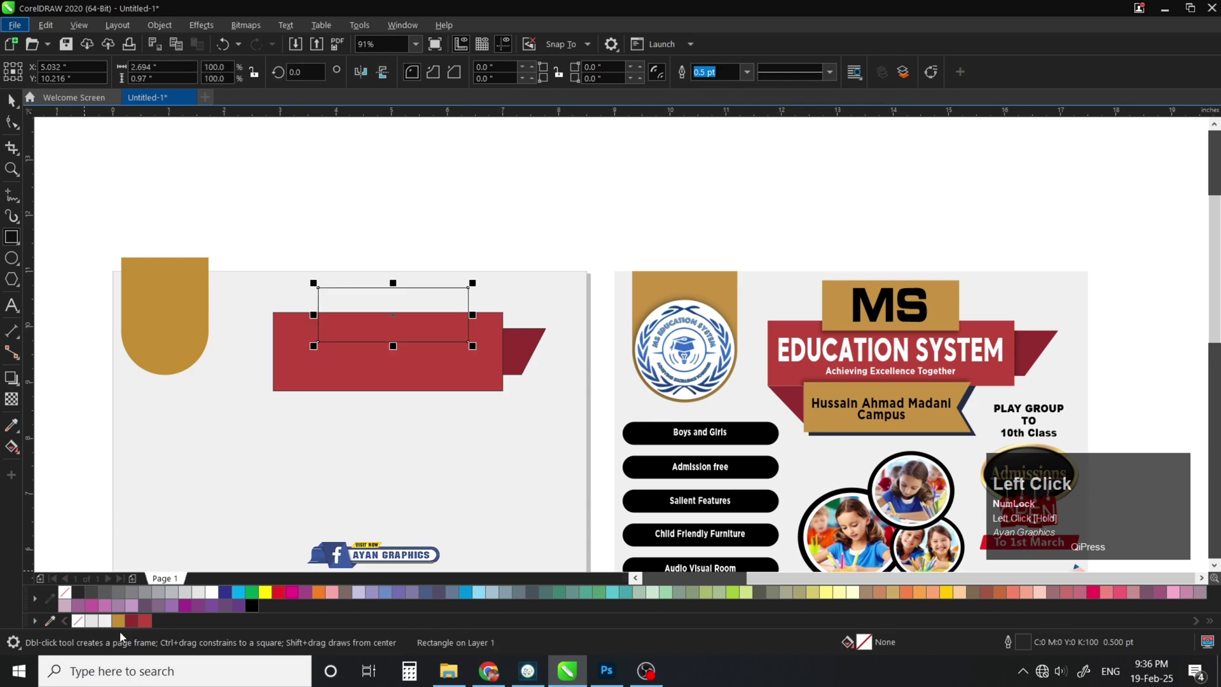
left_click(119, 620)
key("space")
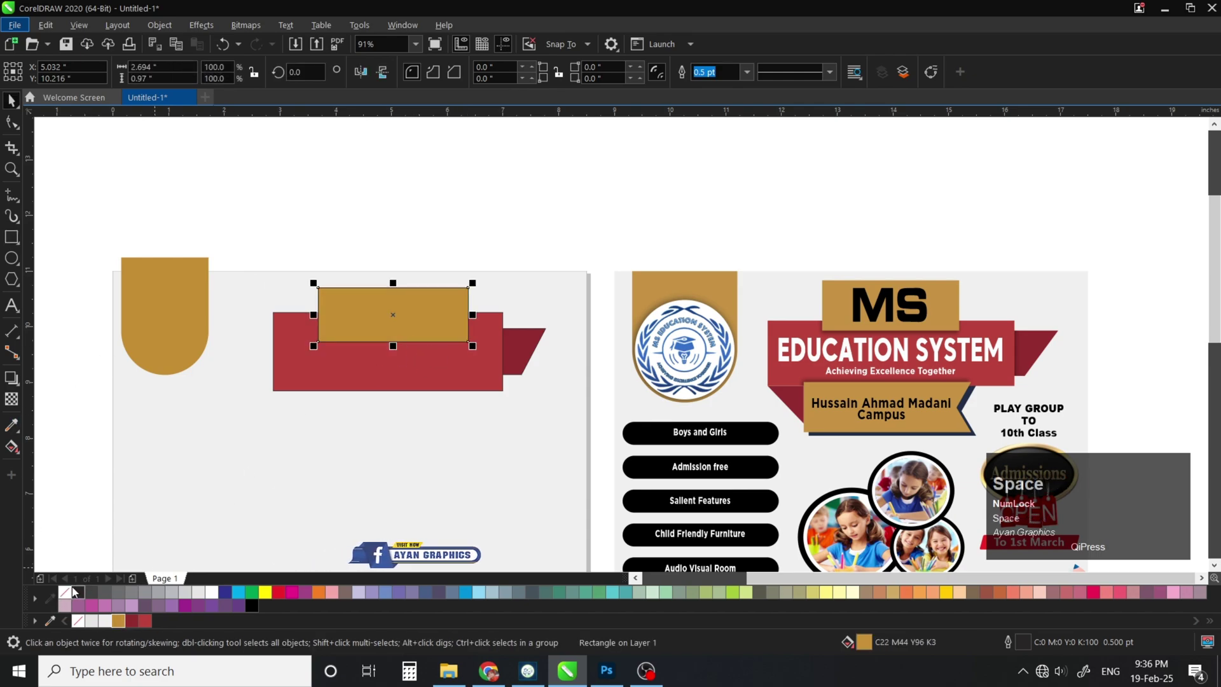
right_click(74, 593)
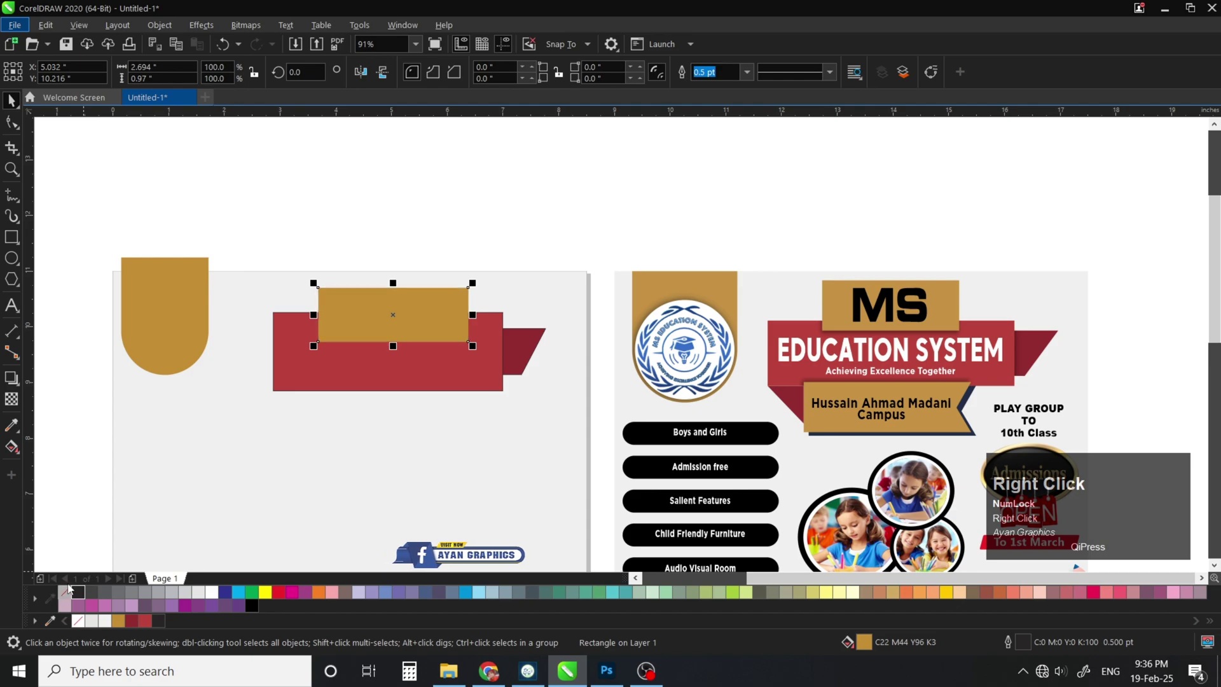
key("space")
Align the gold rectangle and the red banner on their horizontal centres
left_click_drag(224, 192, 513, 445)
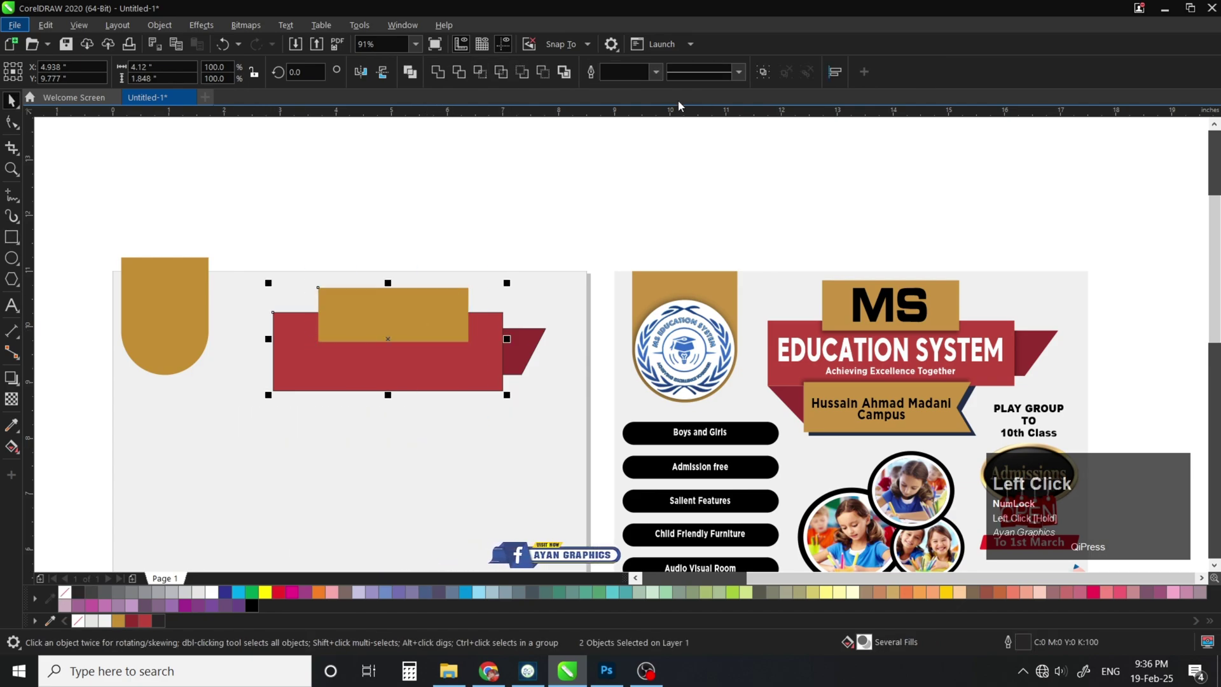
left_click(837, 71)
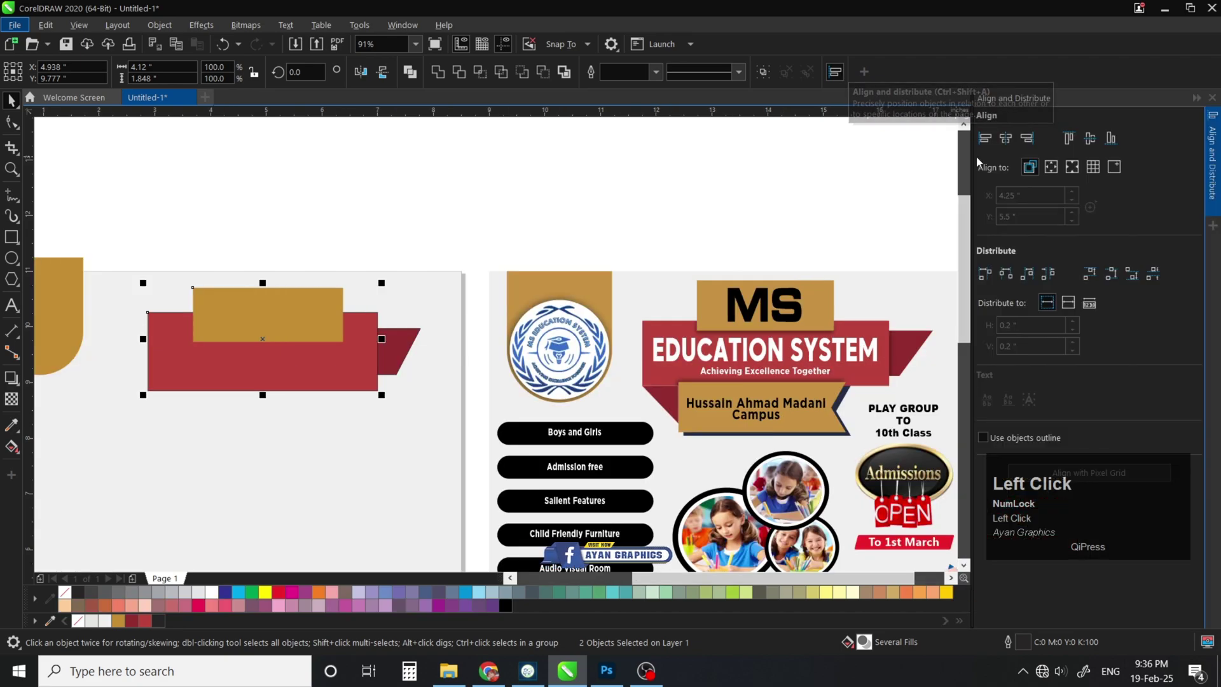
left_click(1094, 138)
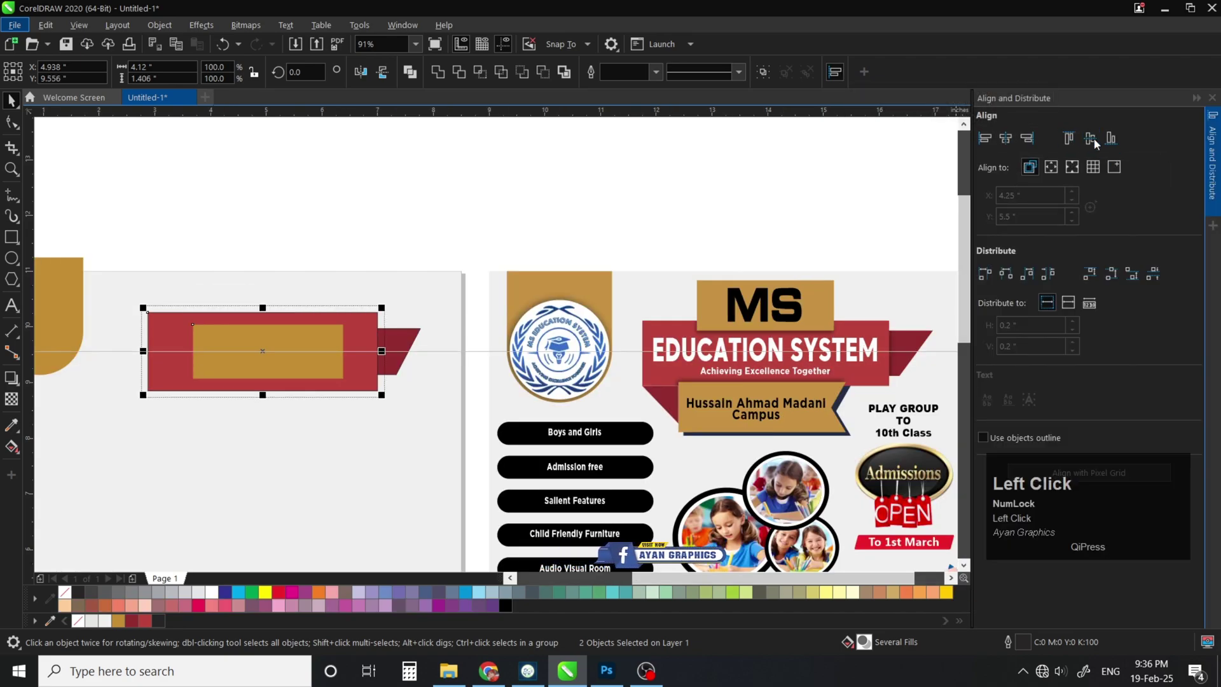
key("ctrl+z")
left_click(1006, 138)
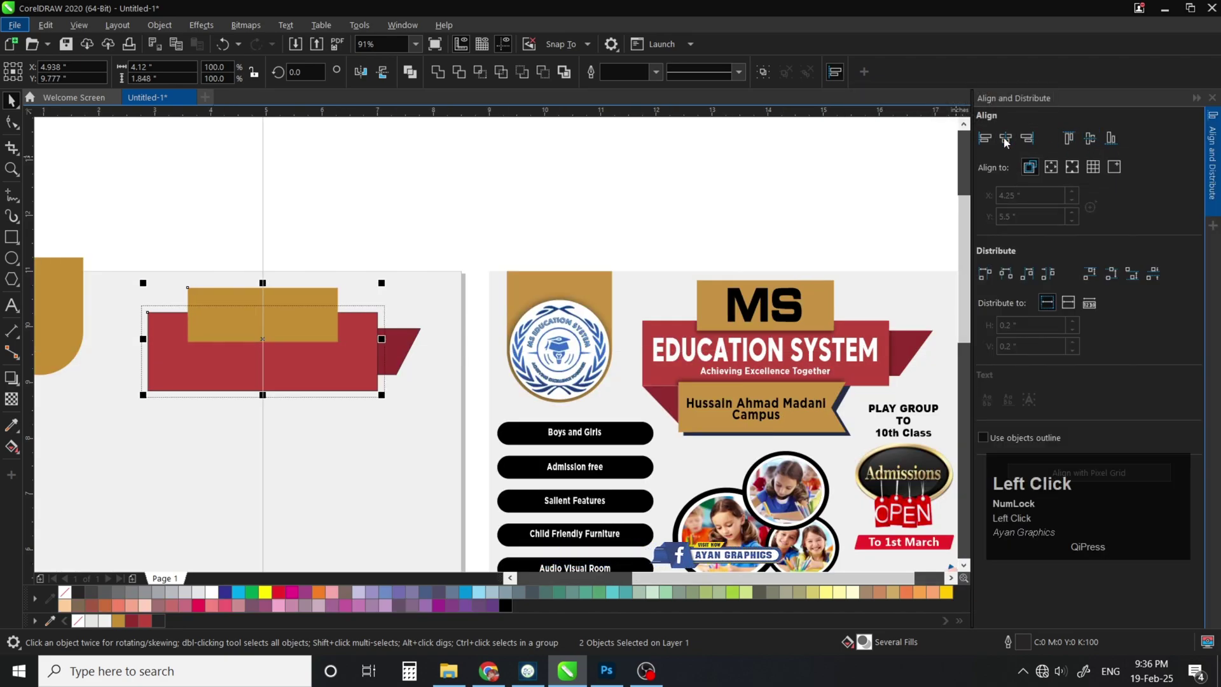
left_click(1212, 99)
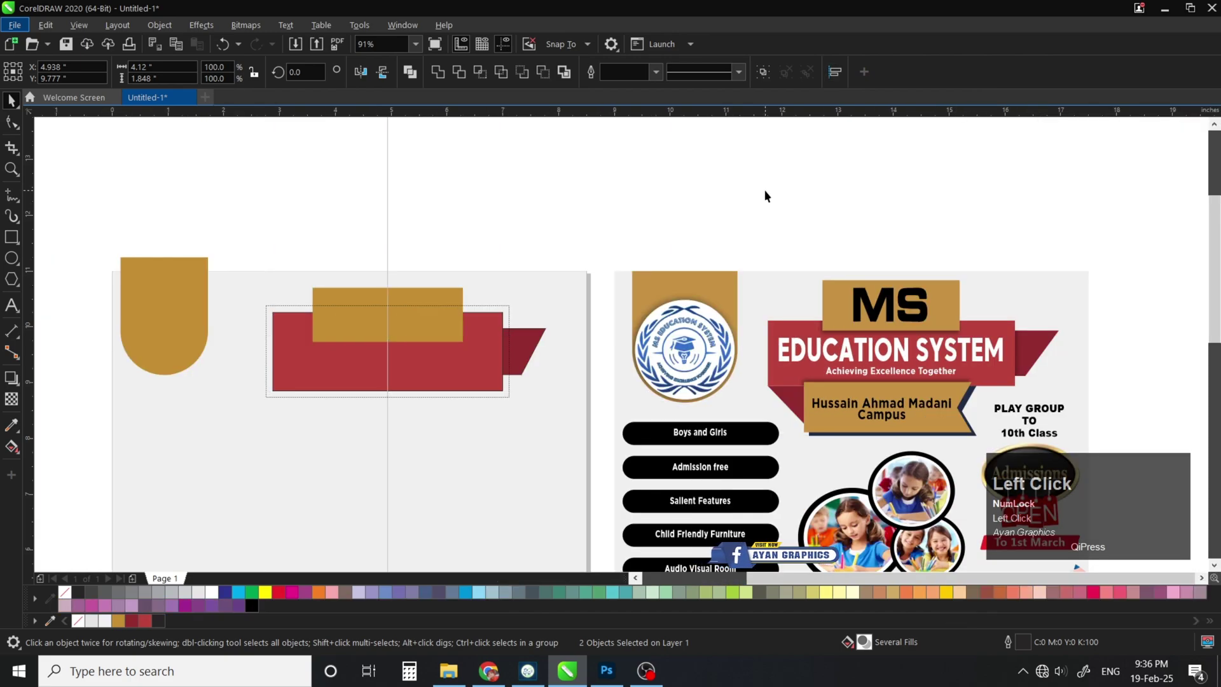
left_click(647, 172)
Duplicate the gold rectangle straight down and snap the copy's upper edge to the banner's lower edge
left_click(333, 343)
left_click_drag(384, 294, 382, 391)
right_click(383, 390)
left_click(12, 168)
left_click_drag(229, 312, 648, 471)
key("space")
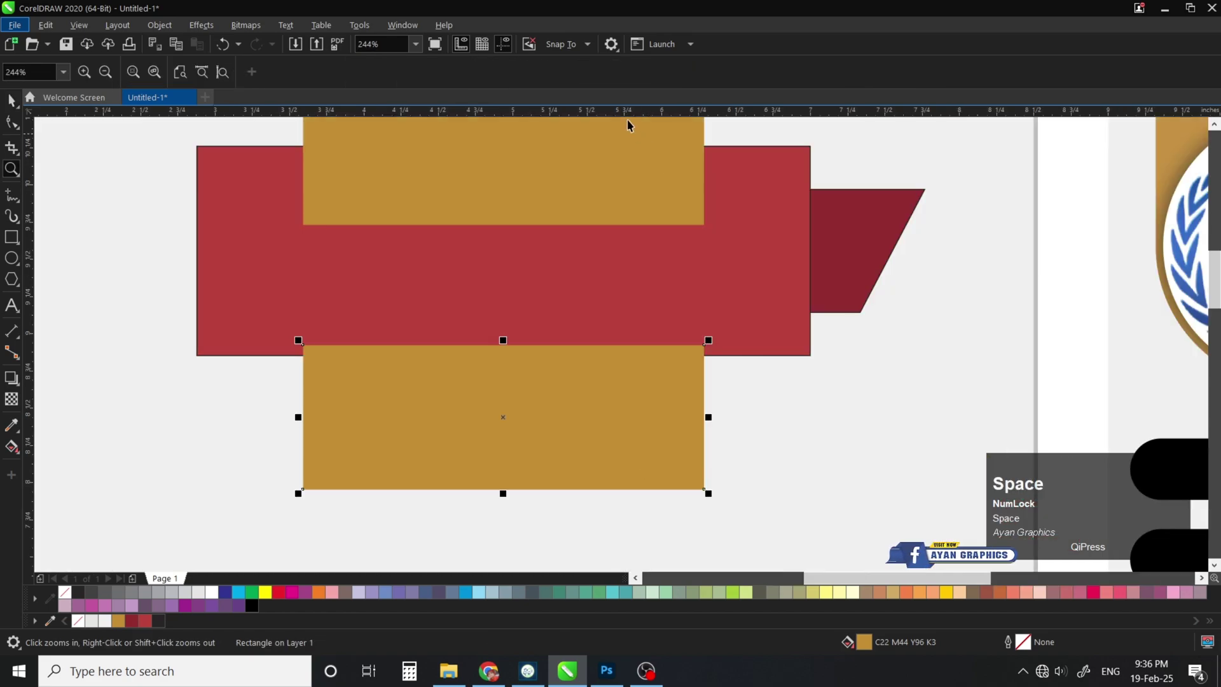
left_click(555, 44)
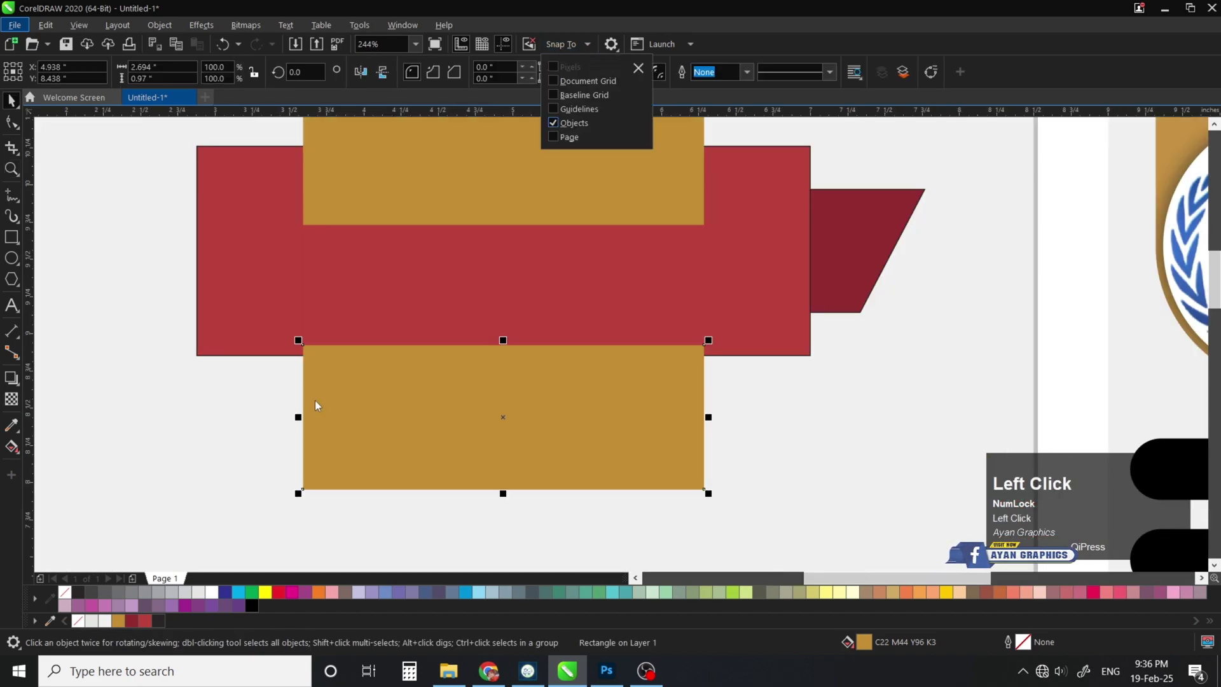
left_click_drag(314, 346, 314, 354)
Convert the lower gold rectangle to curves and pull a new mid-node on its right side about 0.3 inch inward as a notch
left_click(12, 122)
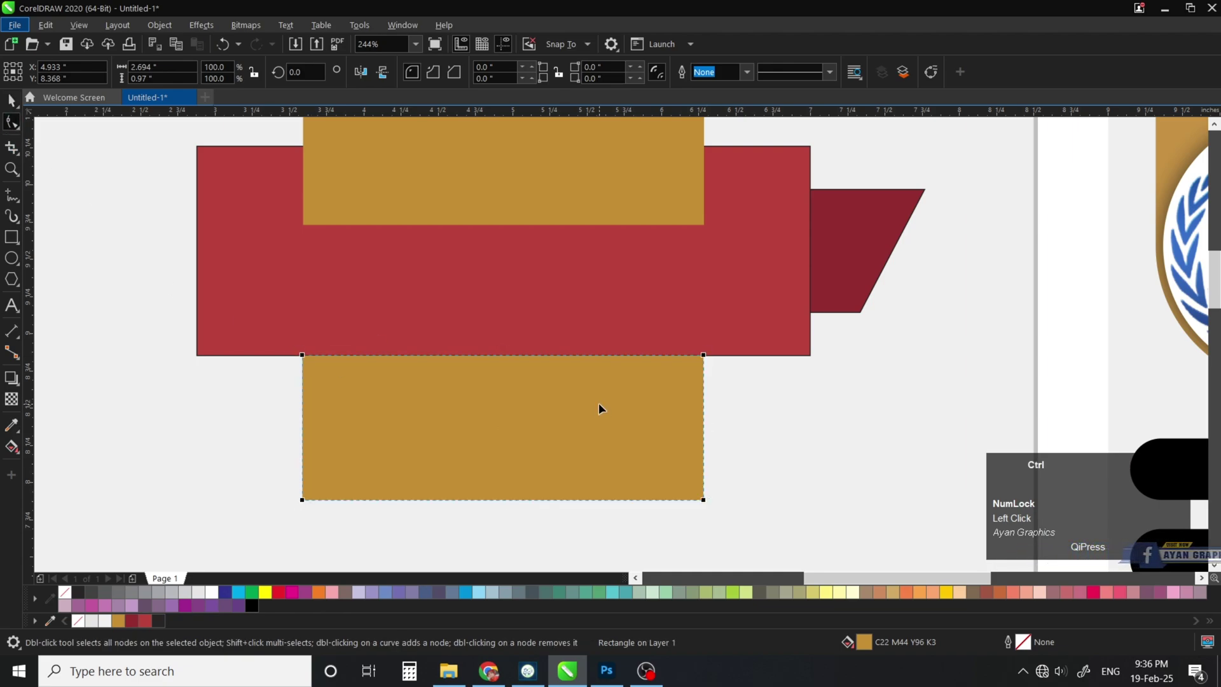
key("ctrl+q")
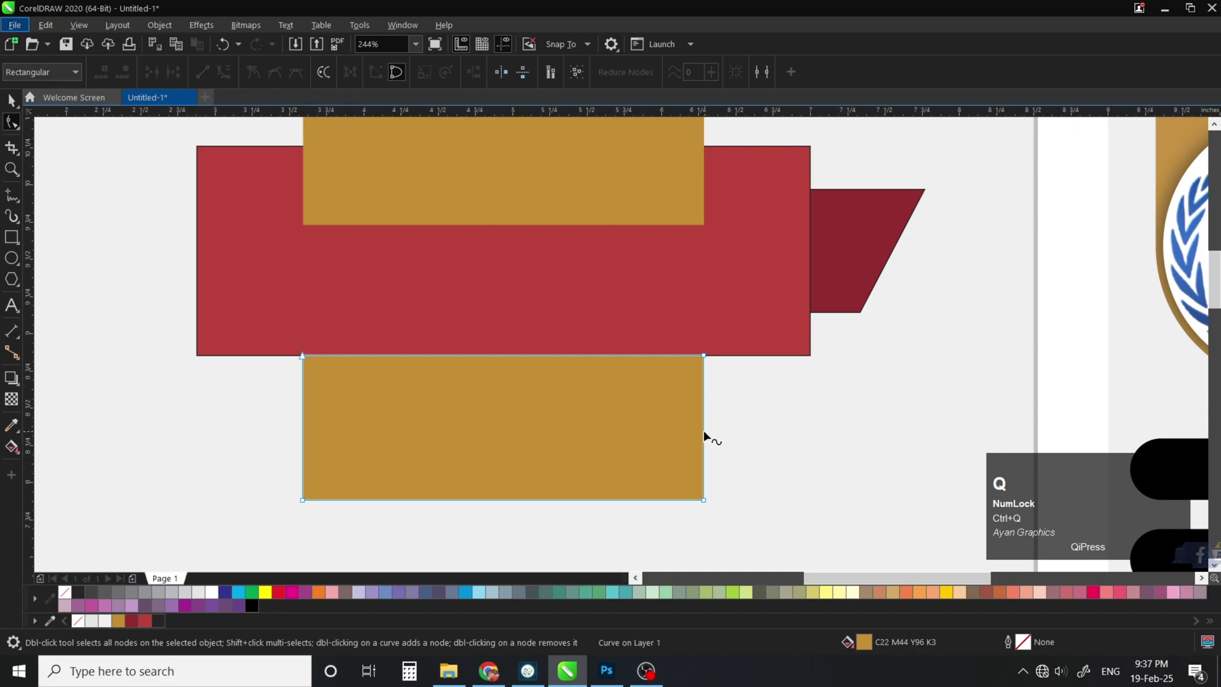
double_click(703, 430)
left_click_drag(702, 429, 971, 507)
key("space")
key("F3")
key("F3")
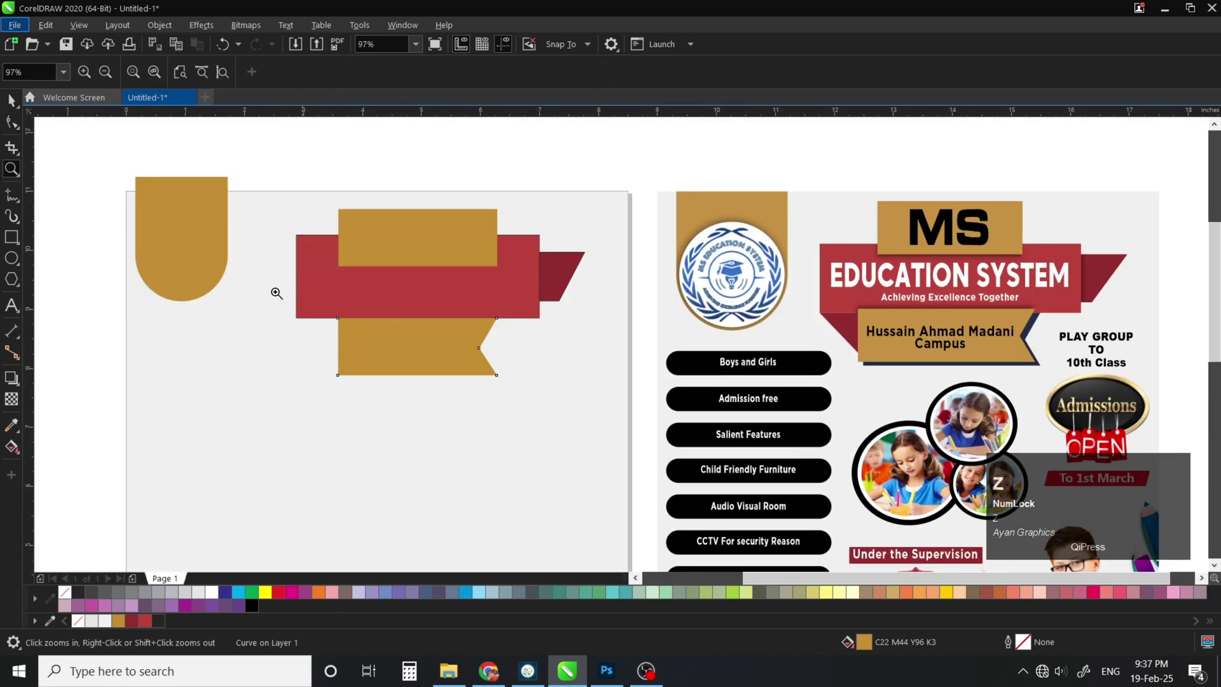
Duplicate the notched gold ribbon about 0.05 inch right and 0.01 inch down, and fill the copy with black
left_click_drag(717, 438, 717, 438)
key("space")
left_click(566, 376)
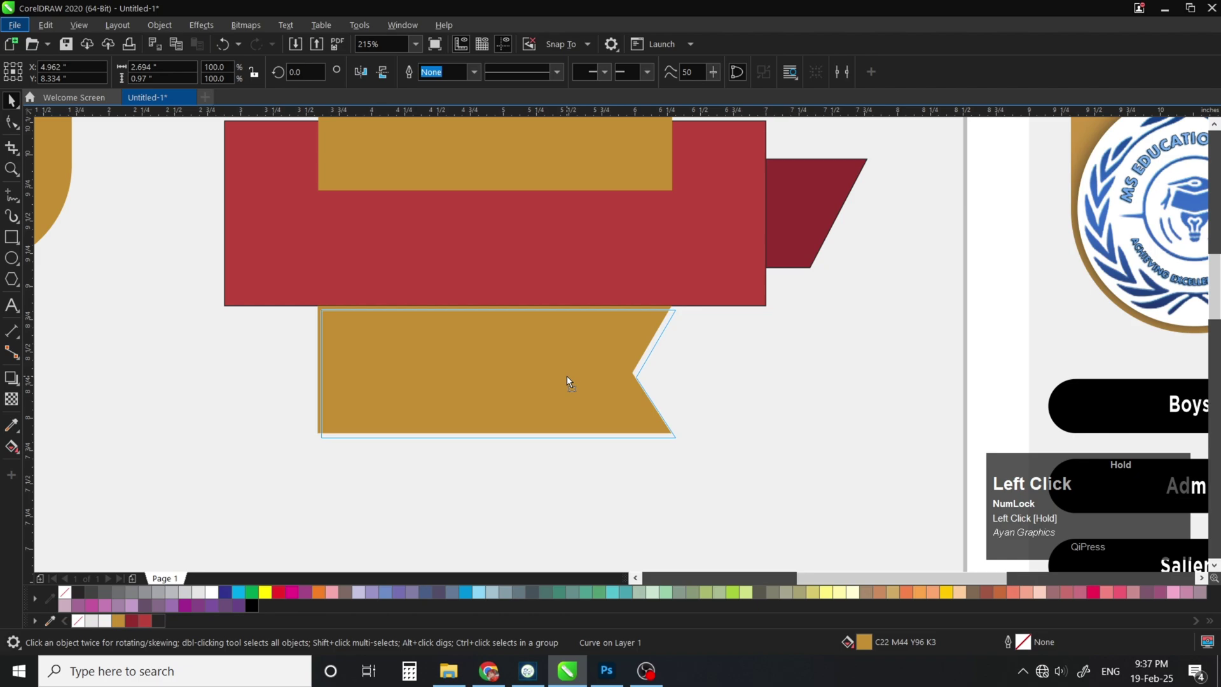
left_click_drag(567, 376, 570, 373)
right_click(570, 372)
left_click(163, 619)
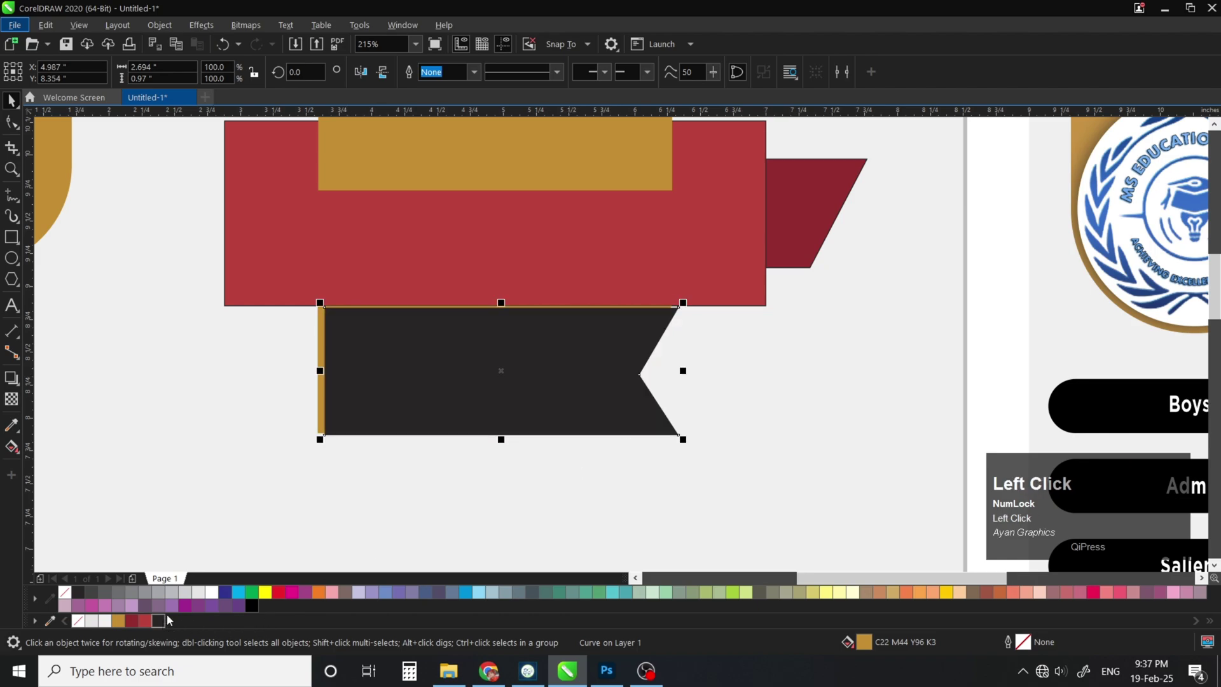
Bring the notched gold ribbon to the front of the layer, above its black copy
left_click(318, 335)
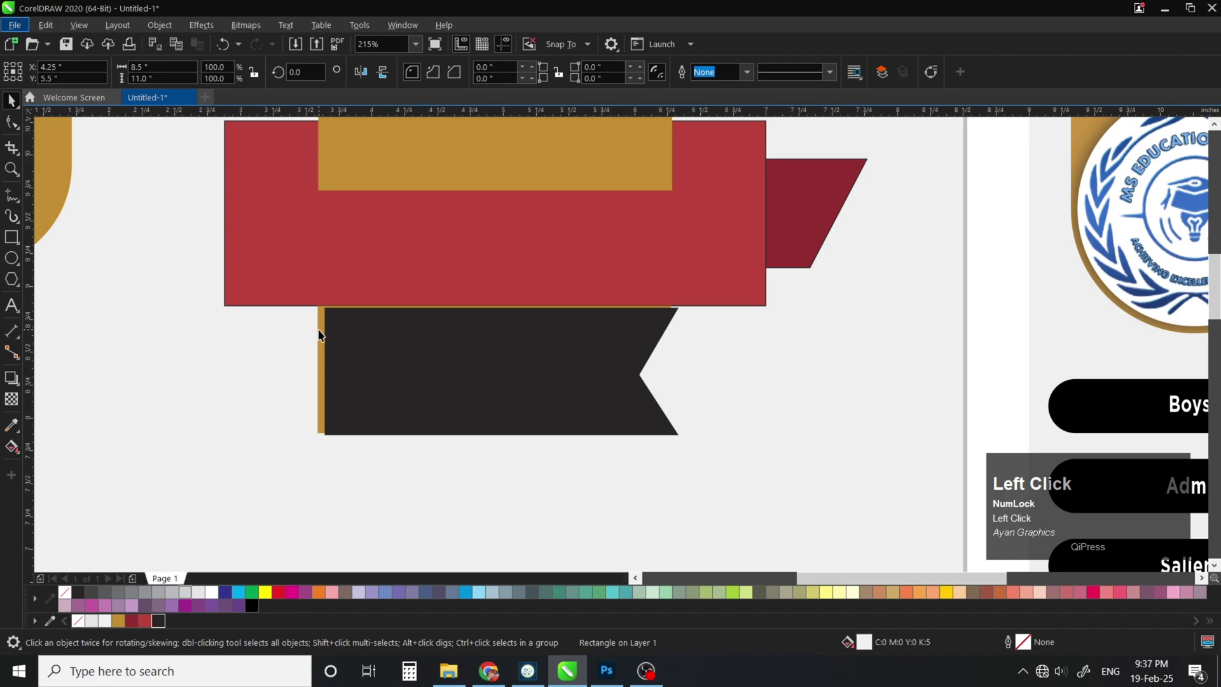
left_click(319, 335)
right_click(319, 336)
mouse_move(364, 343)
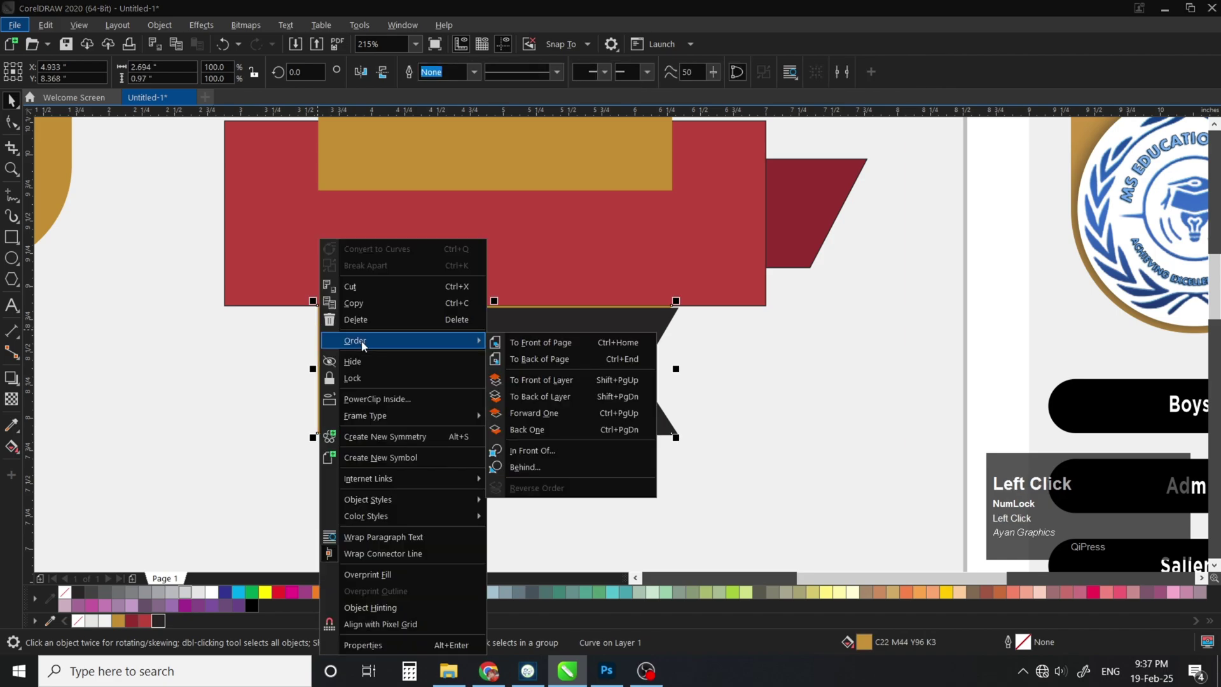
left_click(512, 379)
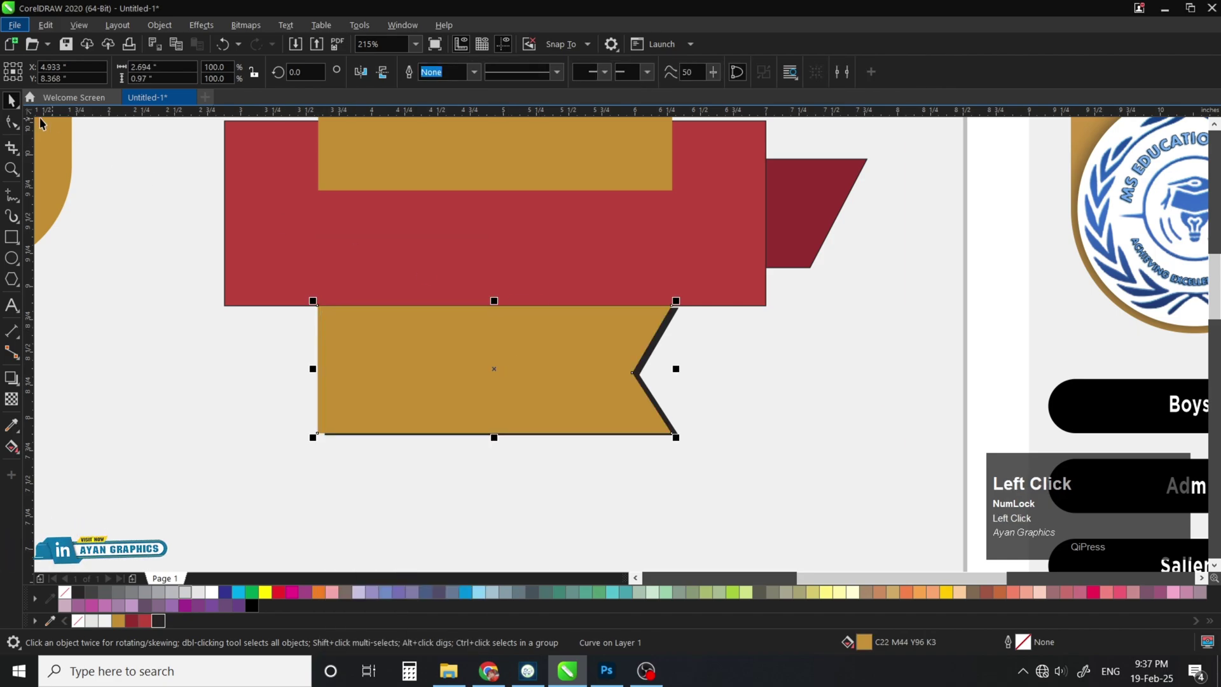
Draw a rectangle about 0.71 inch wide under the banner, left of the gold ribbon, and stretch it to about 0.60 inch high
left_click(11, 237)
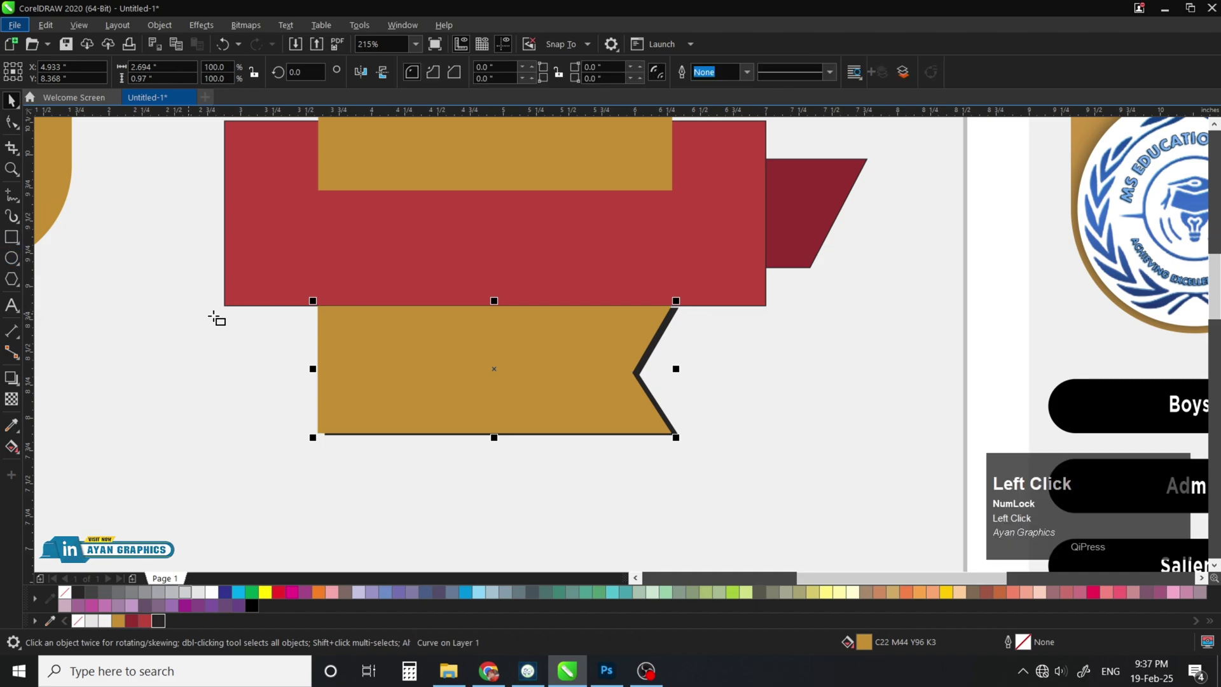
left_click_drag(246, 313, 318, 326)
key("F4")
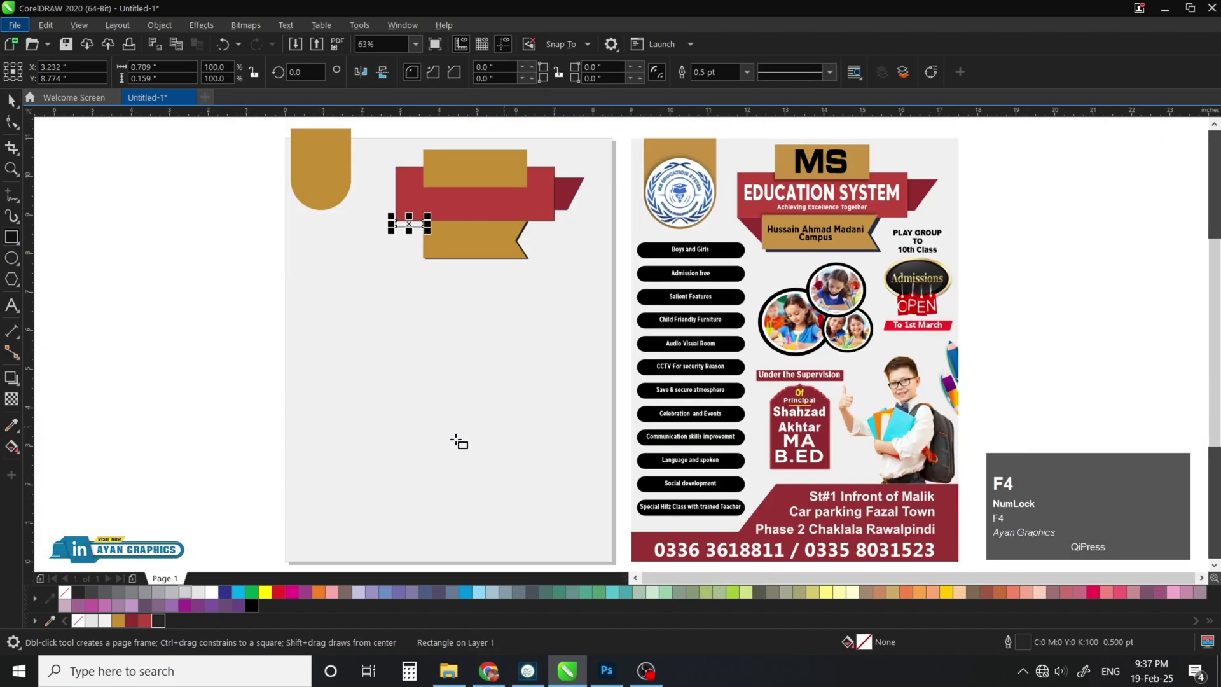
key("z")
left_click_drag(246, 179, 904, 343)
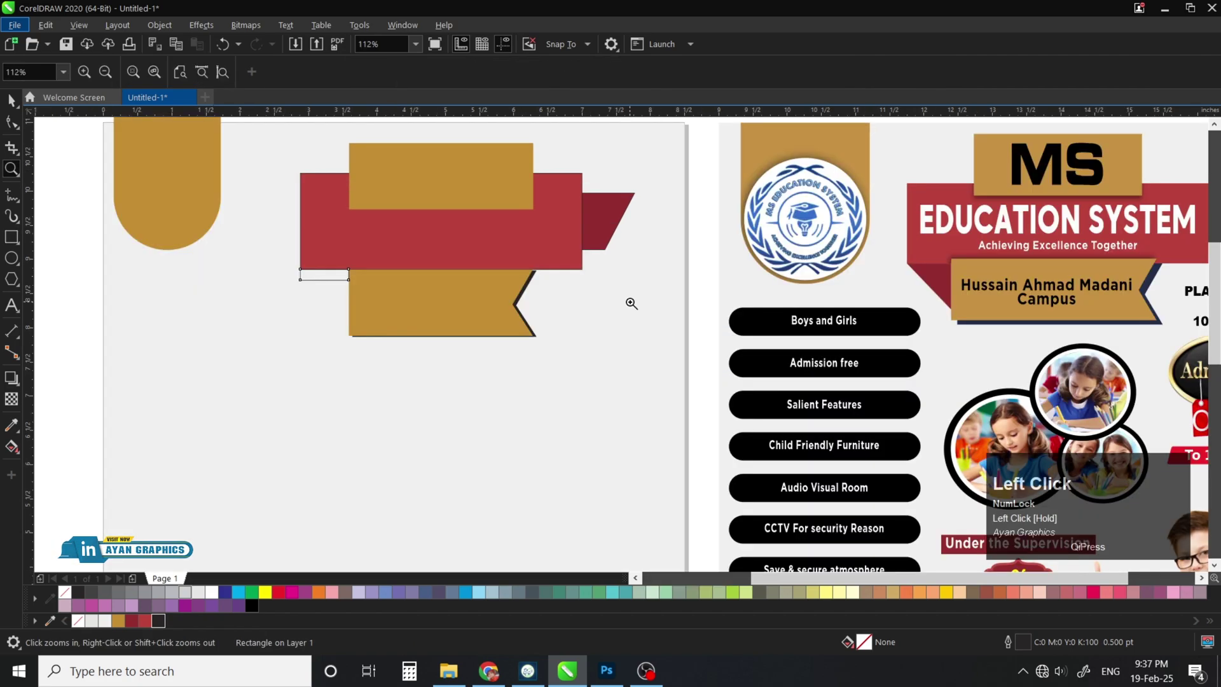
key("space")
left_click_drag(325, 284, 328, 316)
Convert the small rectangle beside the gold ribbon to curves and delete its lower-left node to form a triangle
key("F10")
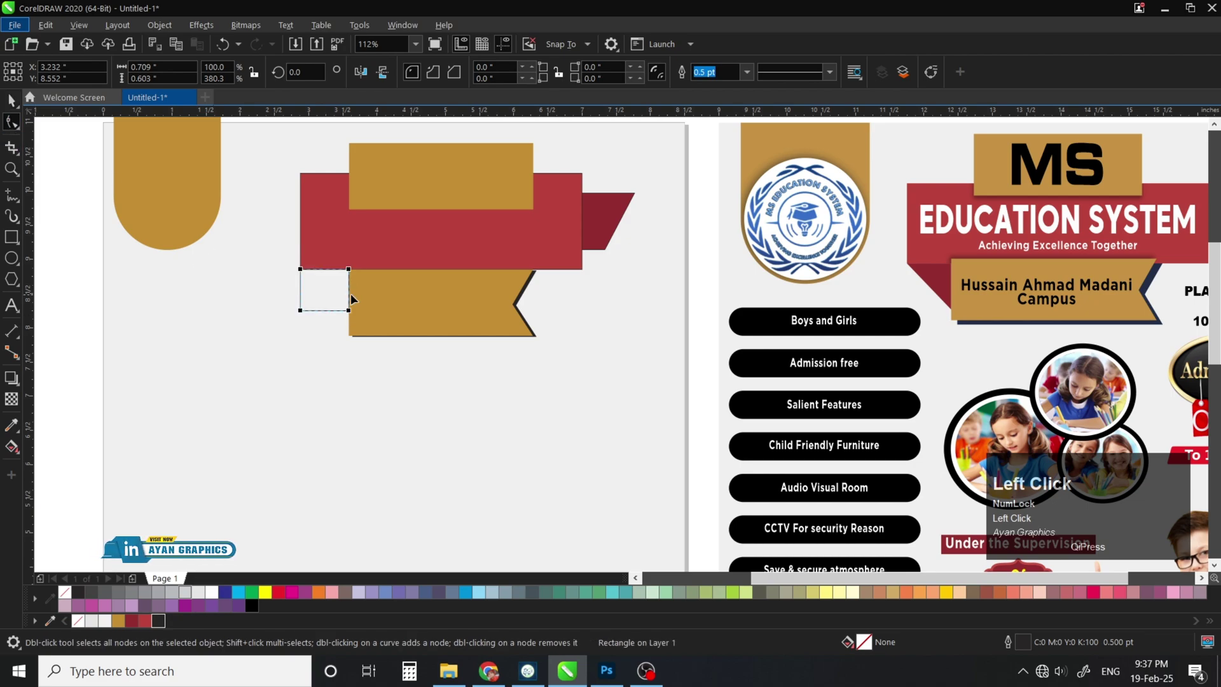
key("ctrl+q")
left_click_drag(284, 300, 318, 335)
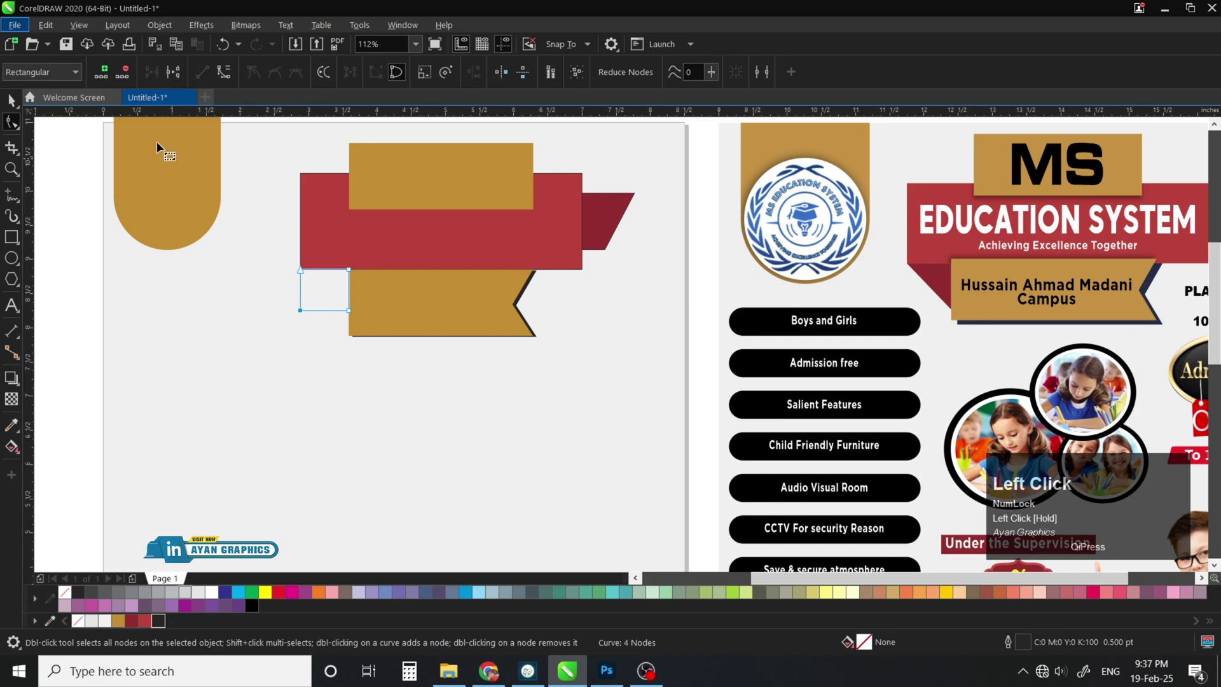
key("Delete")
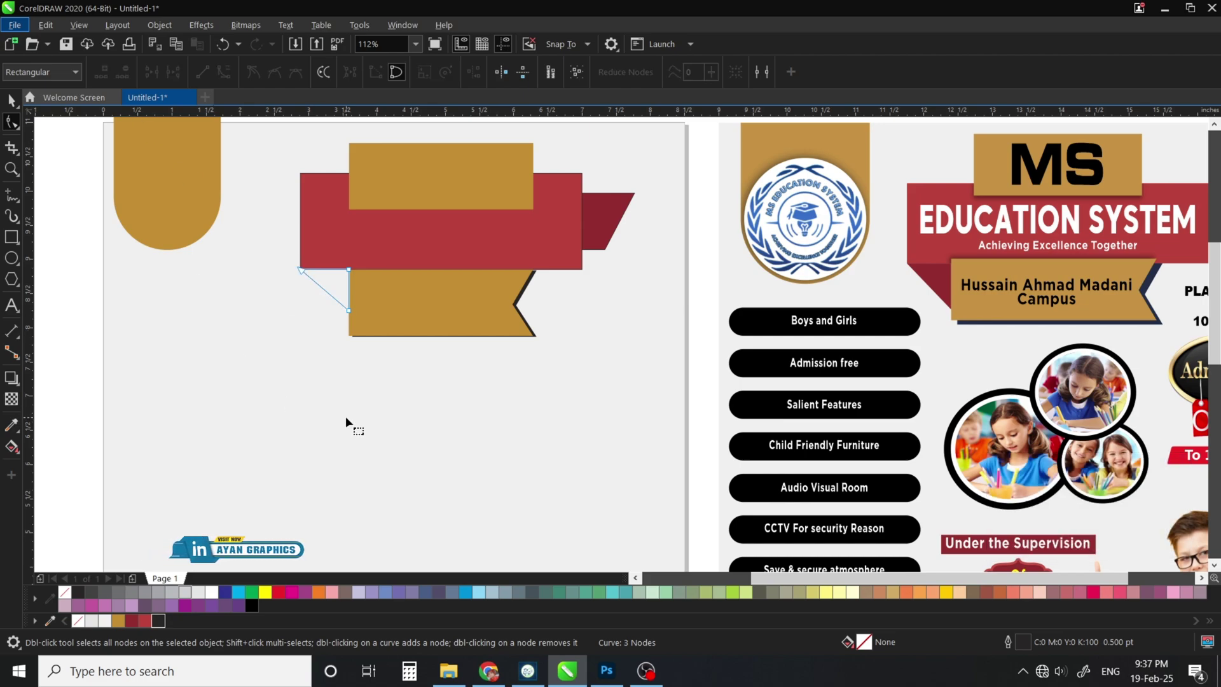
Fill the triangular ribbon fold with the dark red #942A2C and remove its outline
left_click(134, 620)
right_click(71, 594)
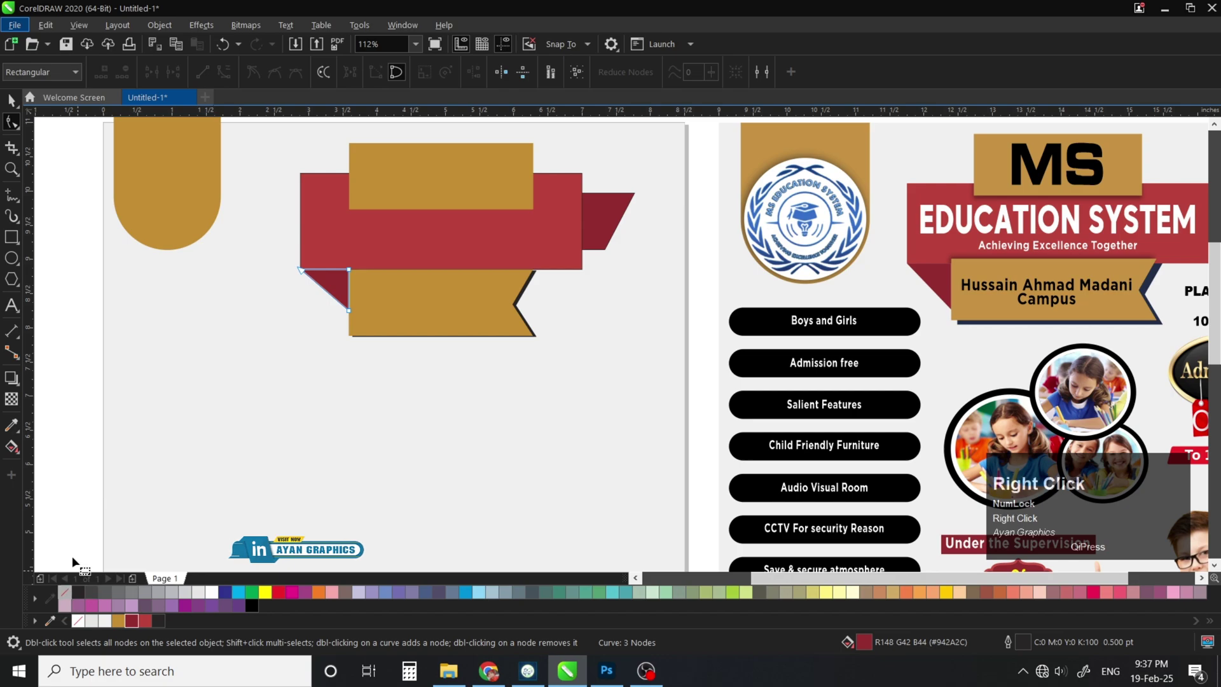
key("space")
left_click(63, 273)
Select all the header ribbon shapes together and remove their outlines
key("F4")
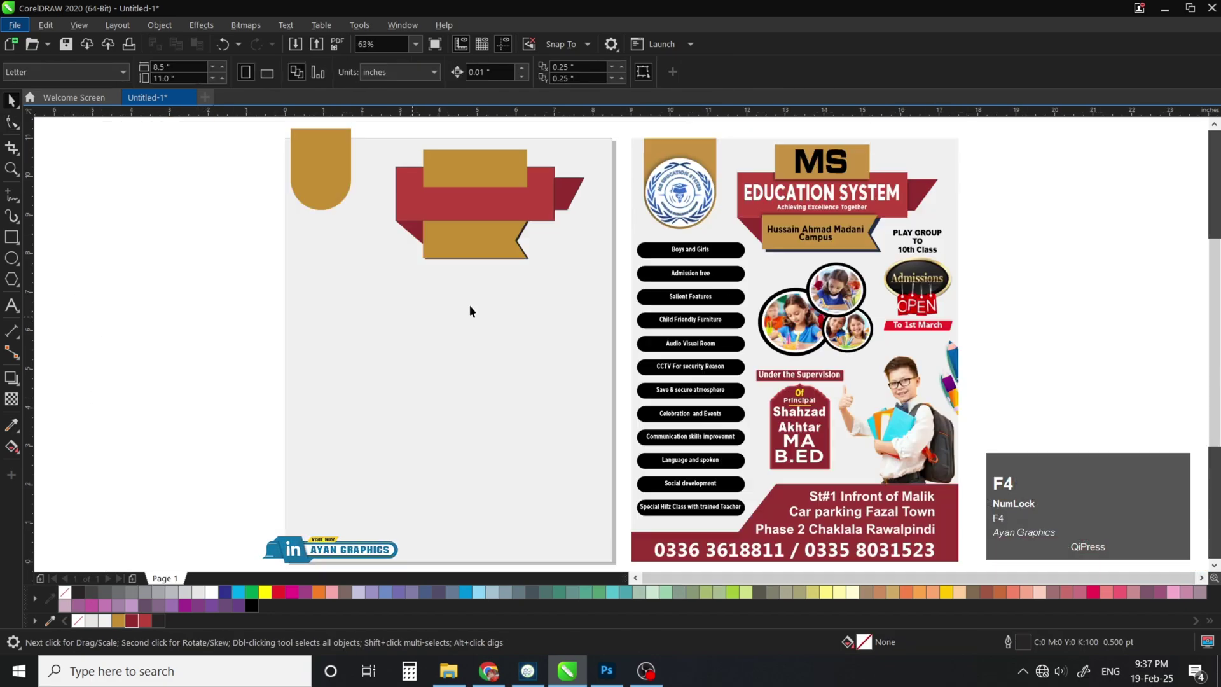
key("z")
left_click(467, 206)
key("space")
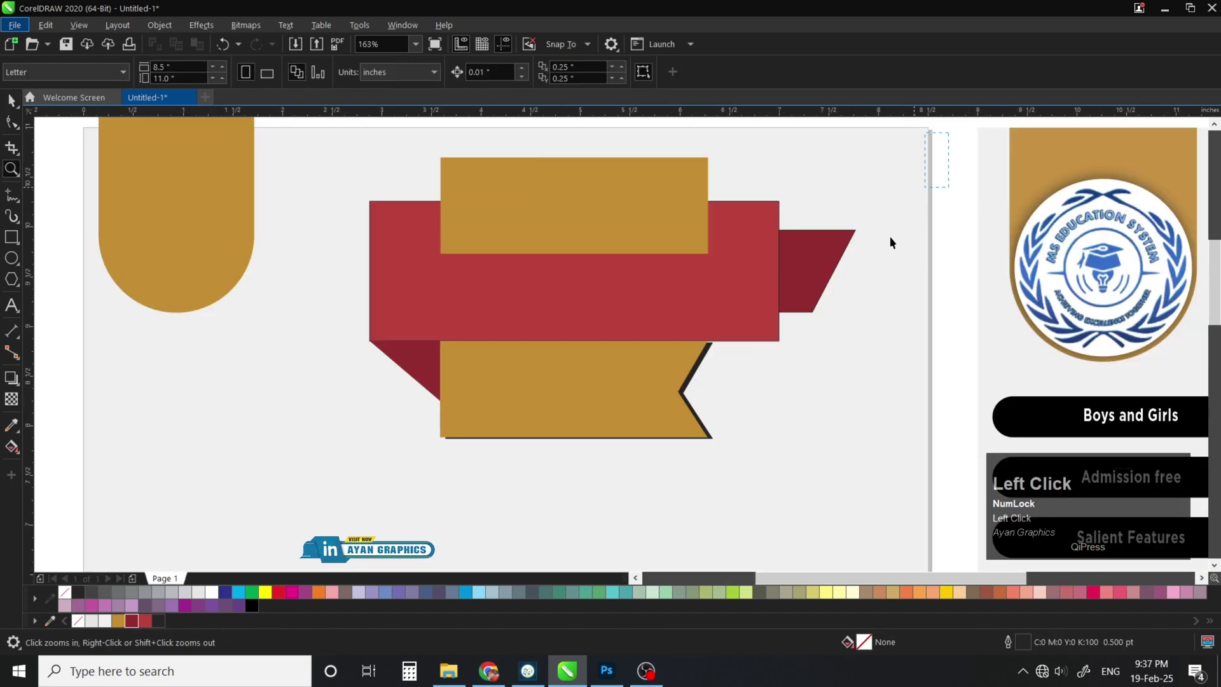
left_click_drag(893, 139, 318, 549)
right_click(66, 593)
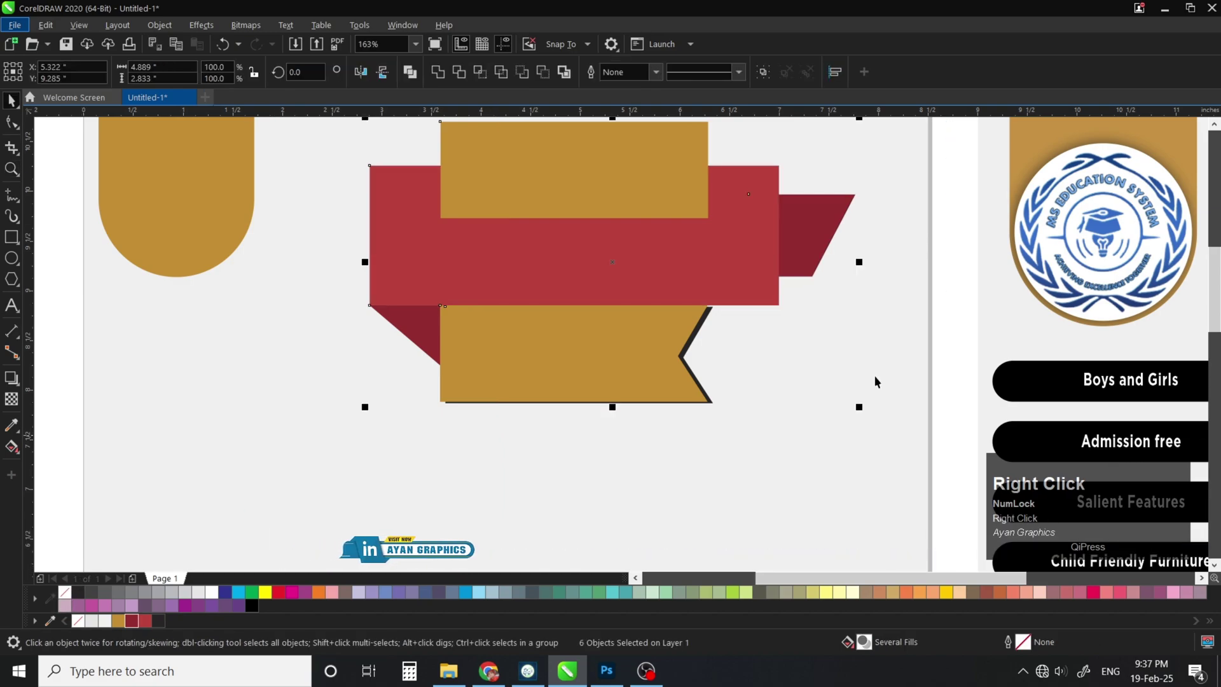
key("z")
left_click(649, 198)
key("space")
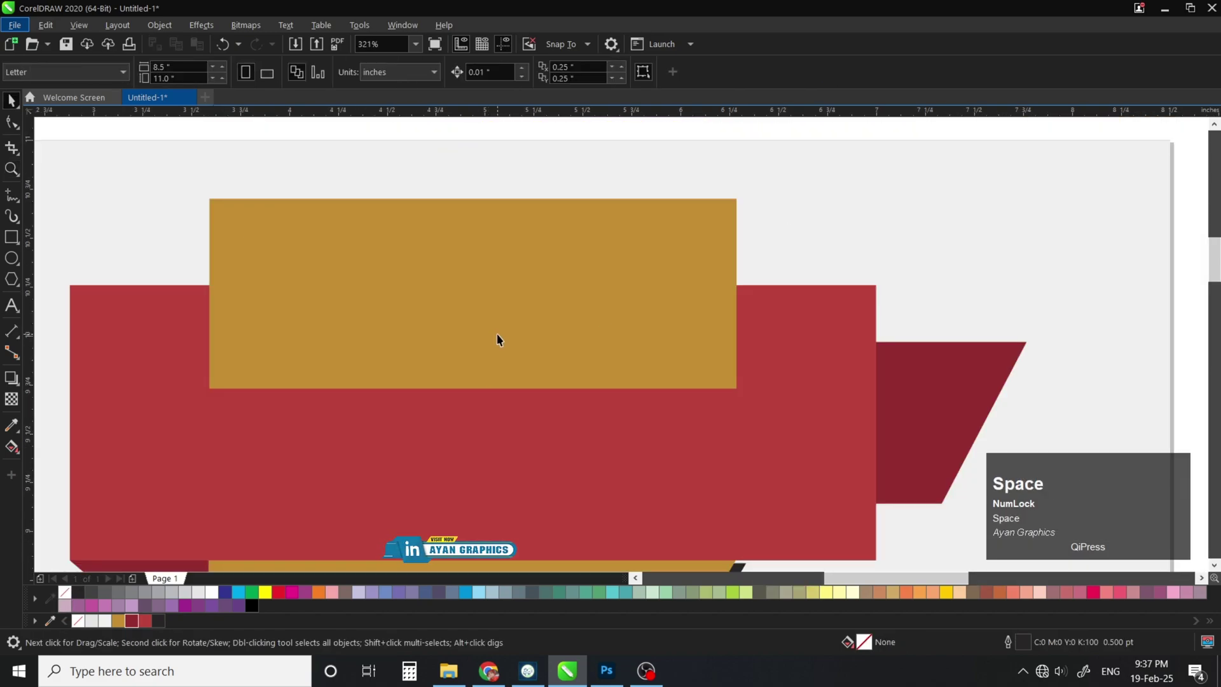
Add a drop shadow to the upper gold rectangle with 50 opacity and 15 feathering, offset about 0.04 inch downward
left_click(497, 333)
left_click(26, 388)
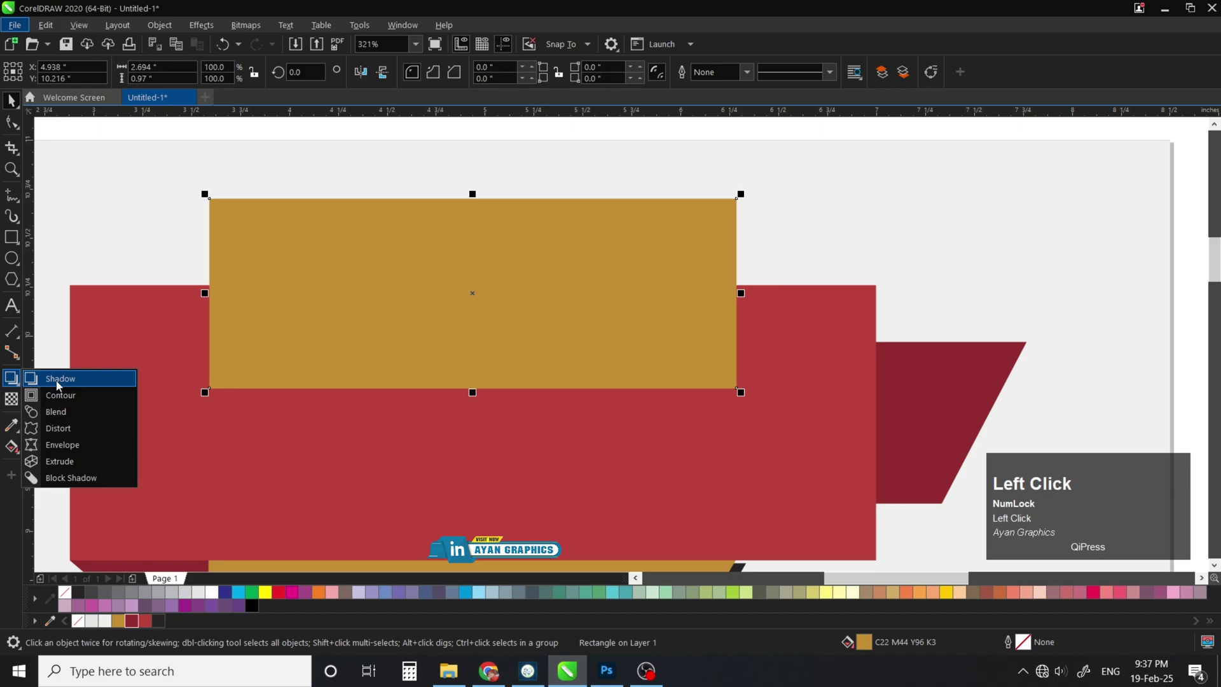
left_click(51, 379)
left_click_drag(472, 293, 474, 397)
key("space")
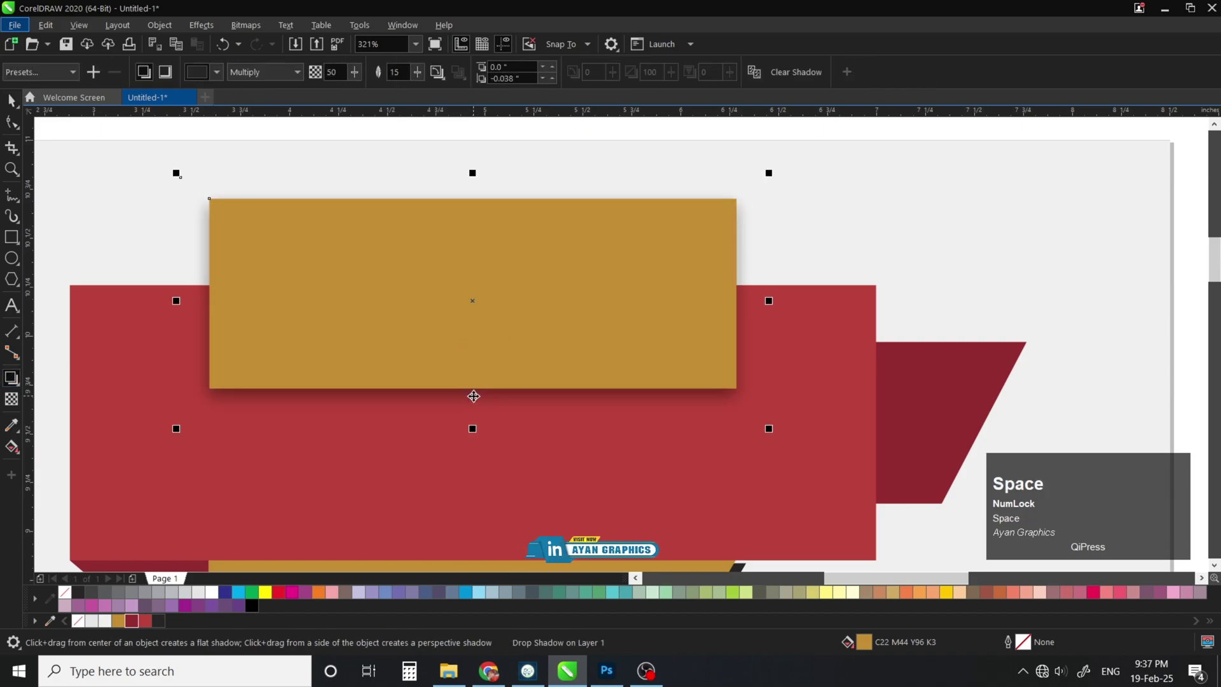
key("F3")
key("z")
left_click_drag(287, 196, 861, 436)
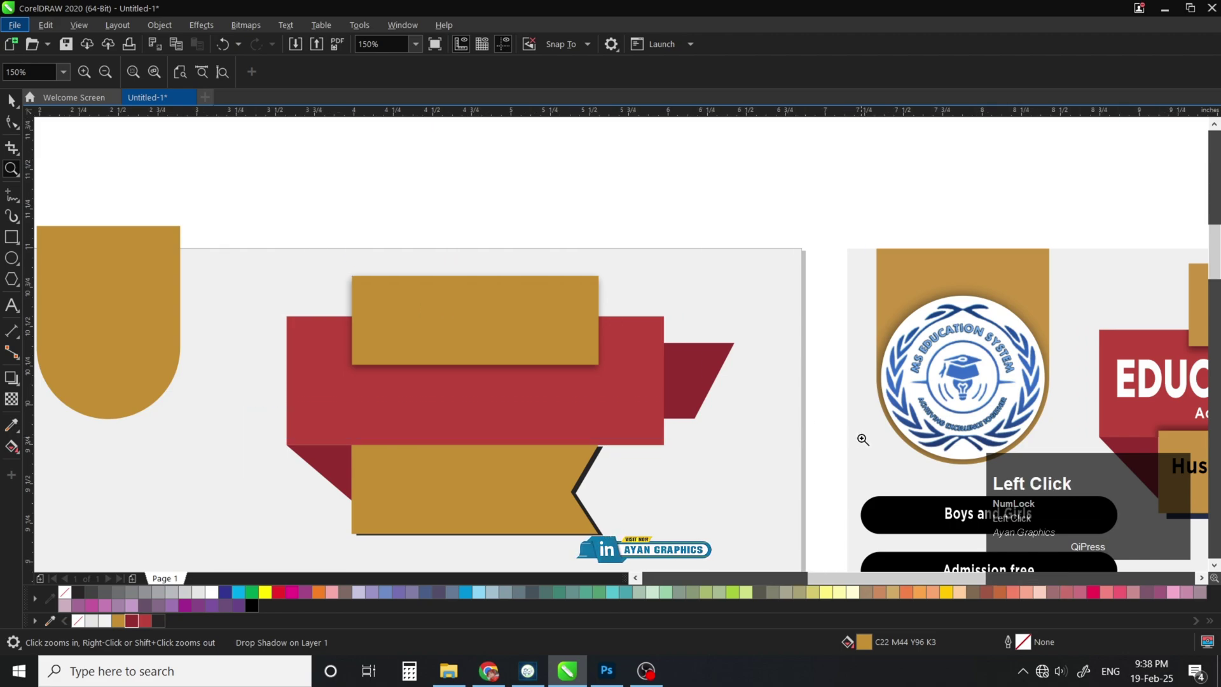
key("space")
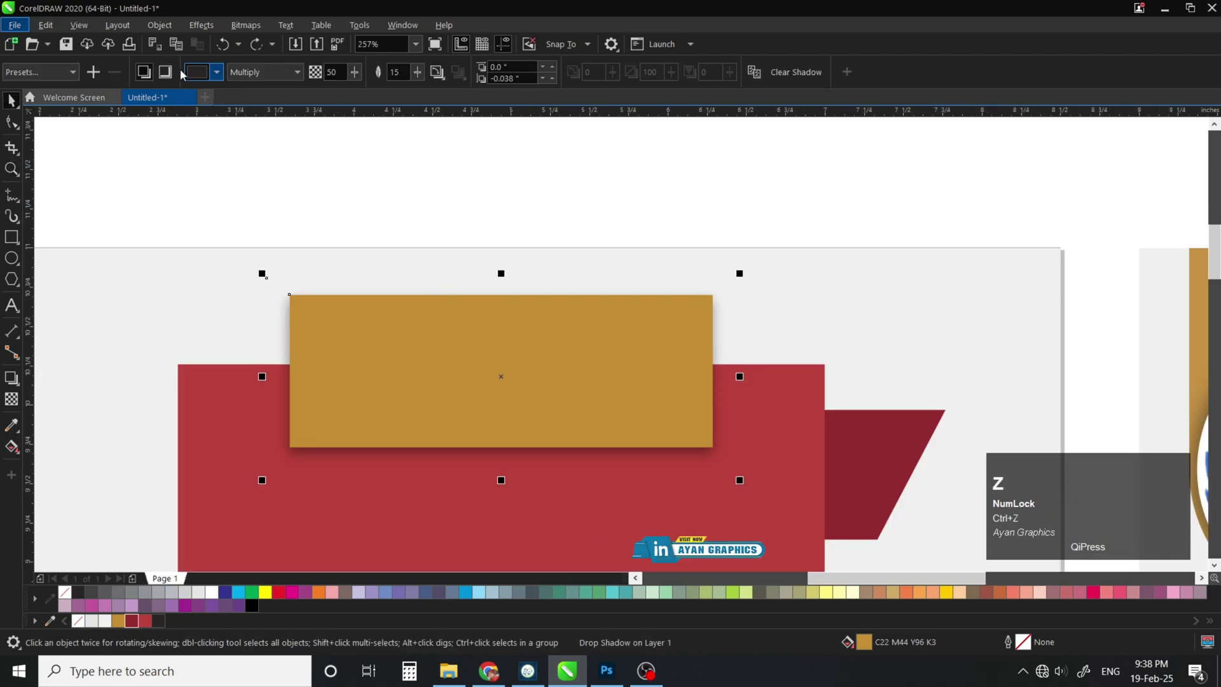
Break the upper gold rectangle's drop shadow apart into a separate object, keeping it in place
left_click(160, 26)
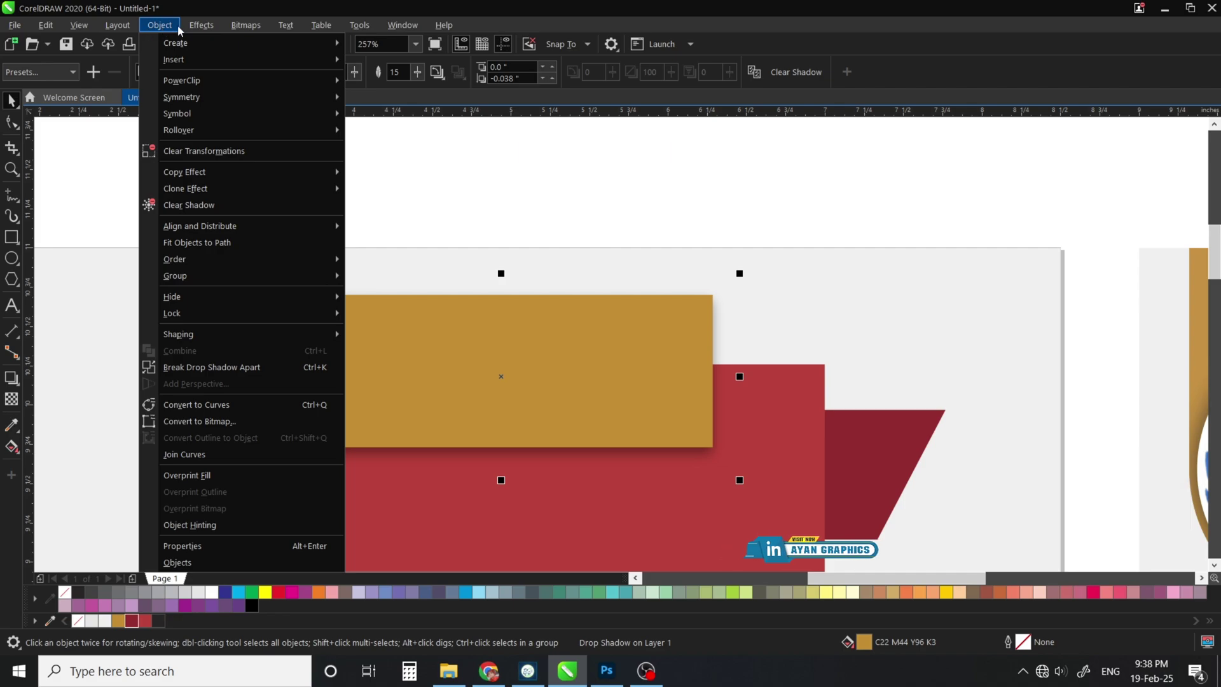
mouse_move(190, 26)
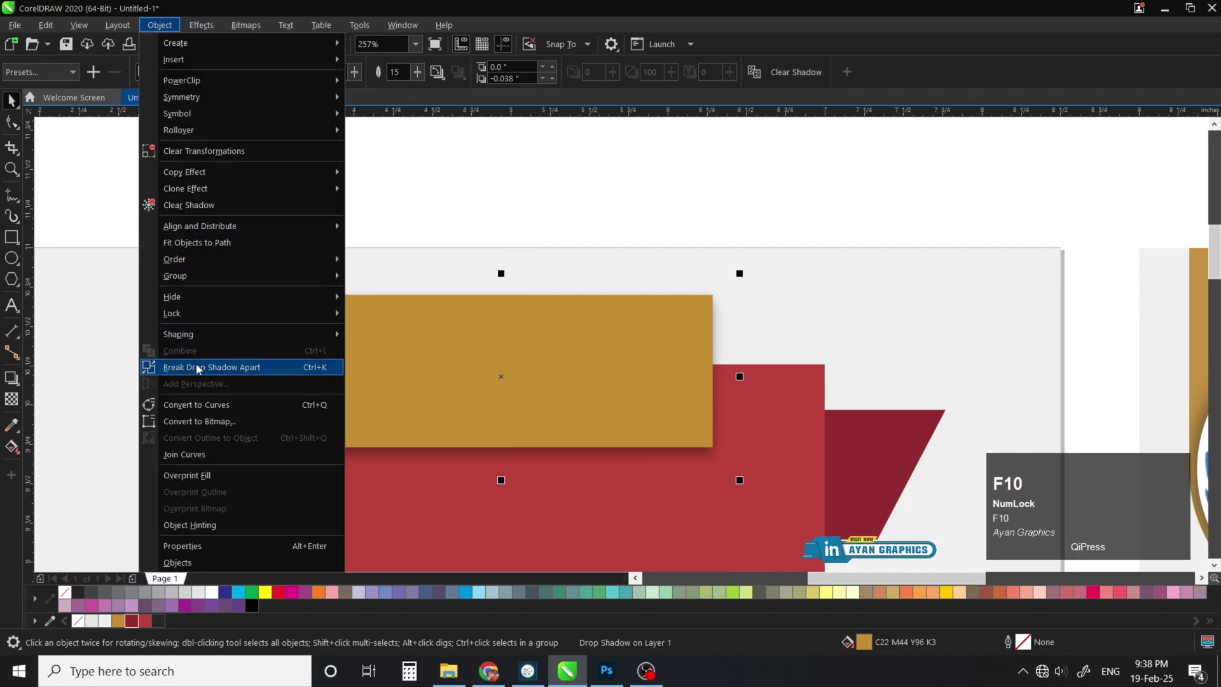
left_click(191, 363)
left_click_drag(425, 280, 425, 227)
key("ctrl+z")
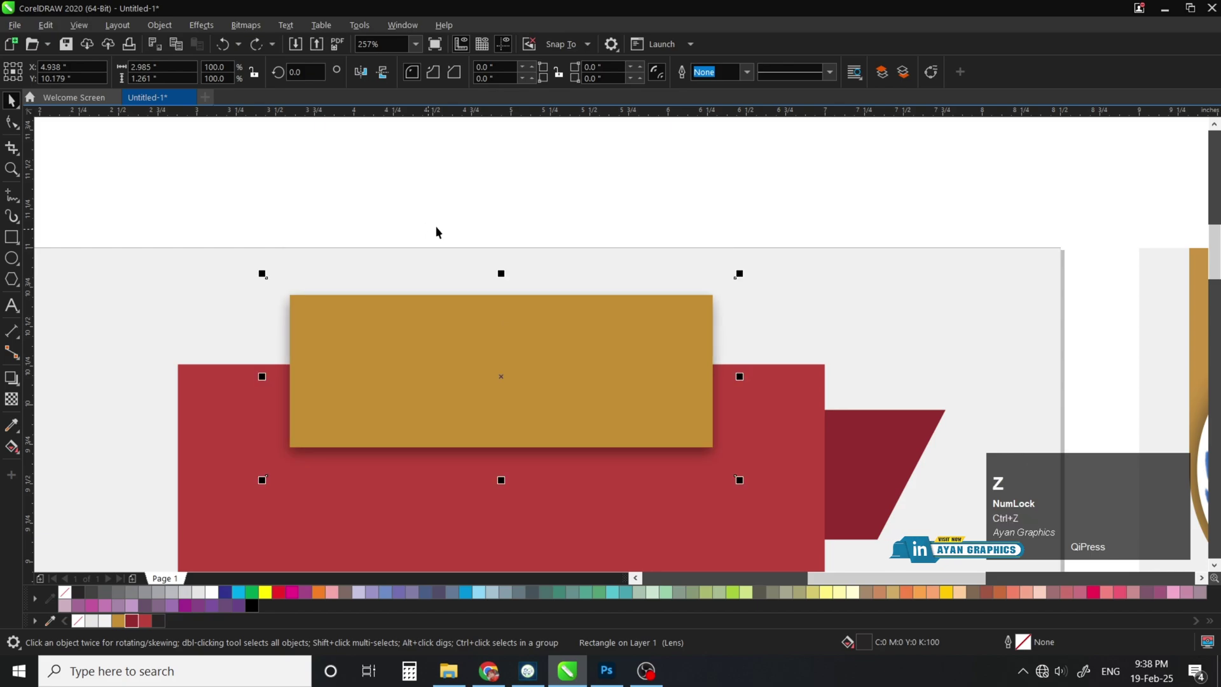
PowerClip the upper gold rectangle's separated shadow inside the large red banner
left_click(159, 25)
mouse_move(180, 85)
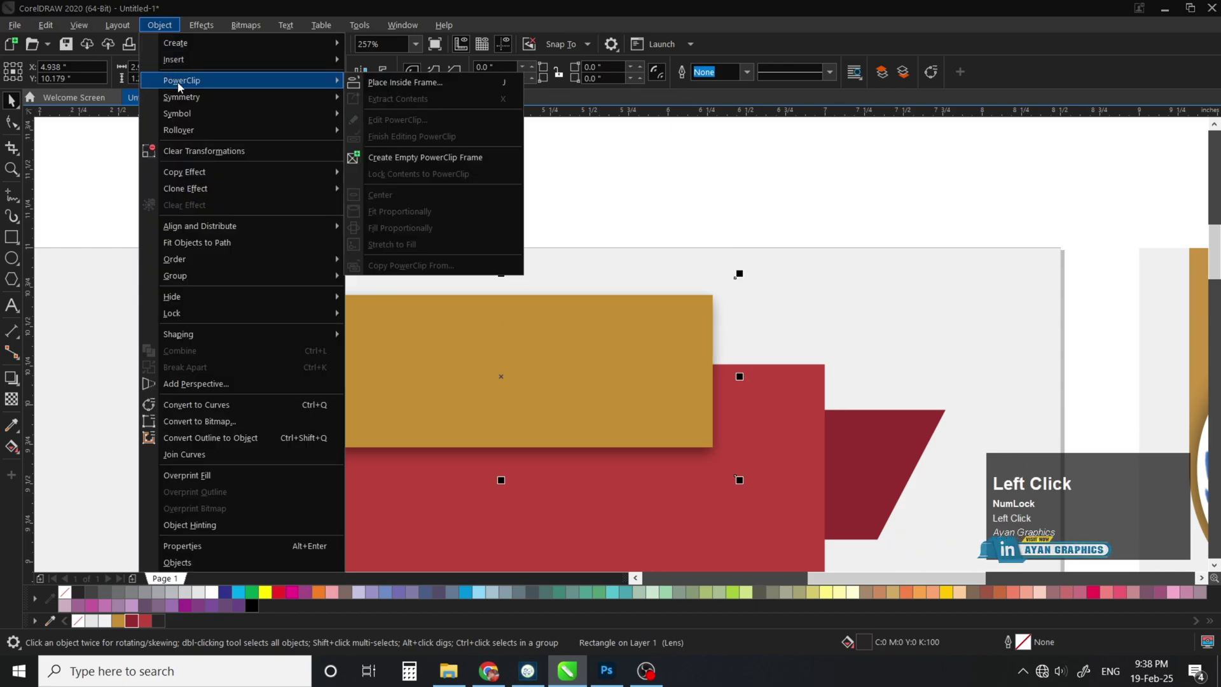
left_click(405, 82)
left_click(212, 506)
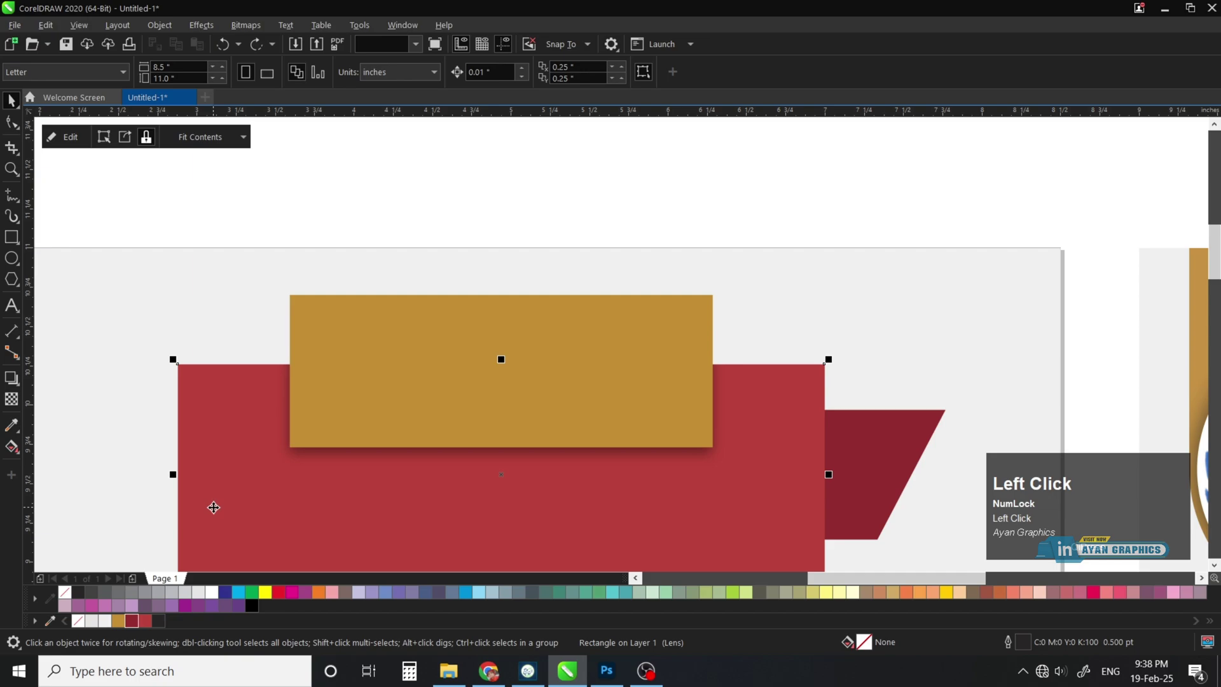
Add a drop shadow to the lower gold ribbon with 50 opacity and 15 feathering, offset about 0.03 inch upward
key("F4")
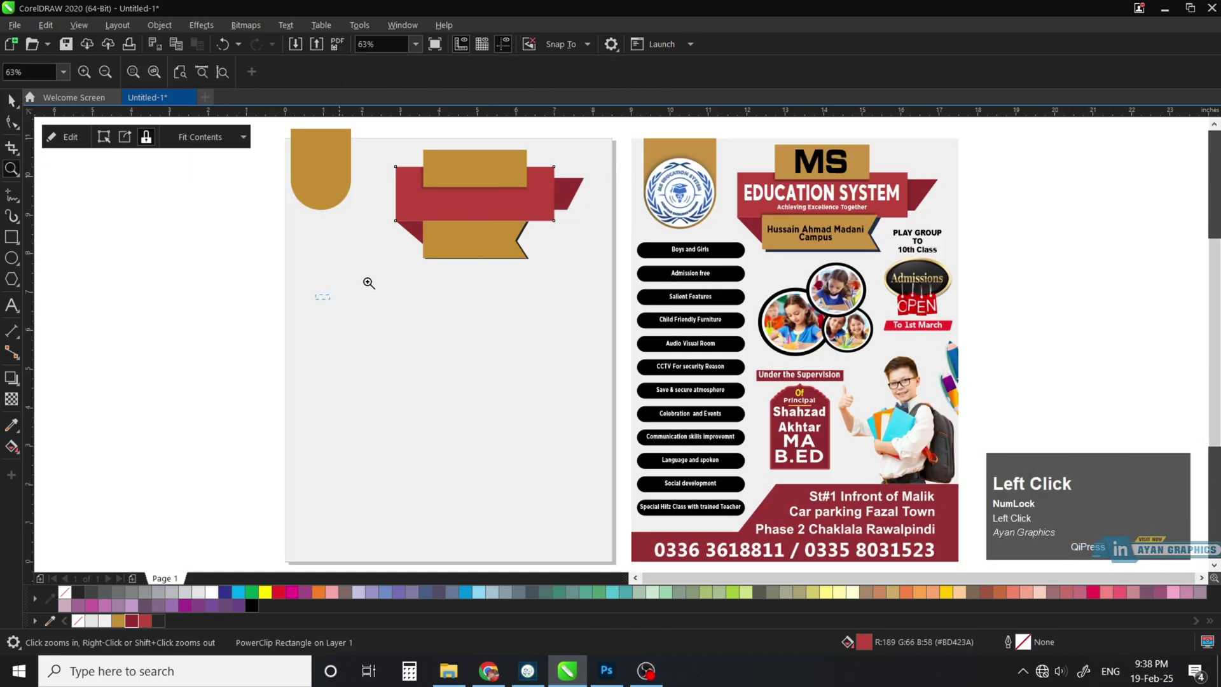
left_click_drag(316, 299, 726, 160)
left_click_drag(273, 264, 679, 437)
key("space")
left_click(379, 358)
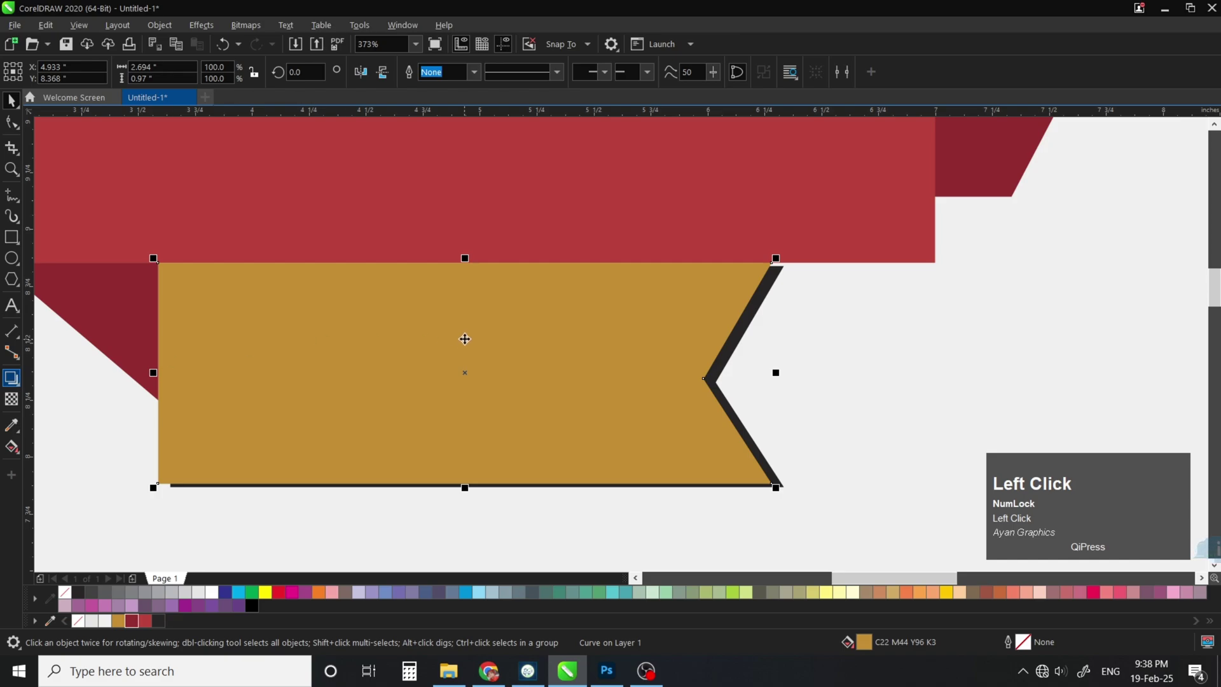
left_click(5, 380)
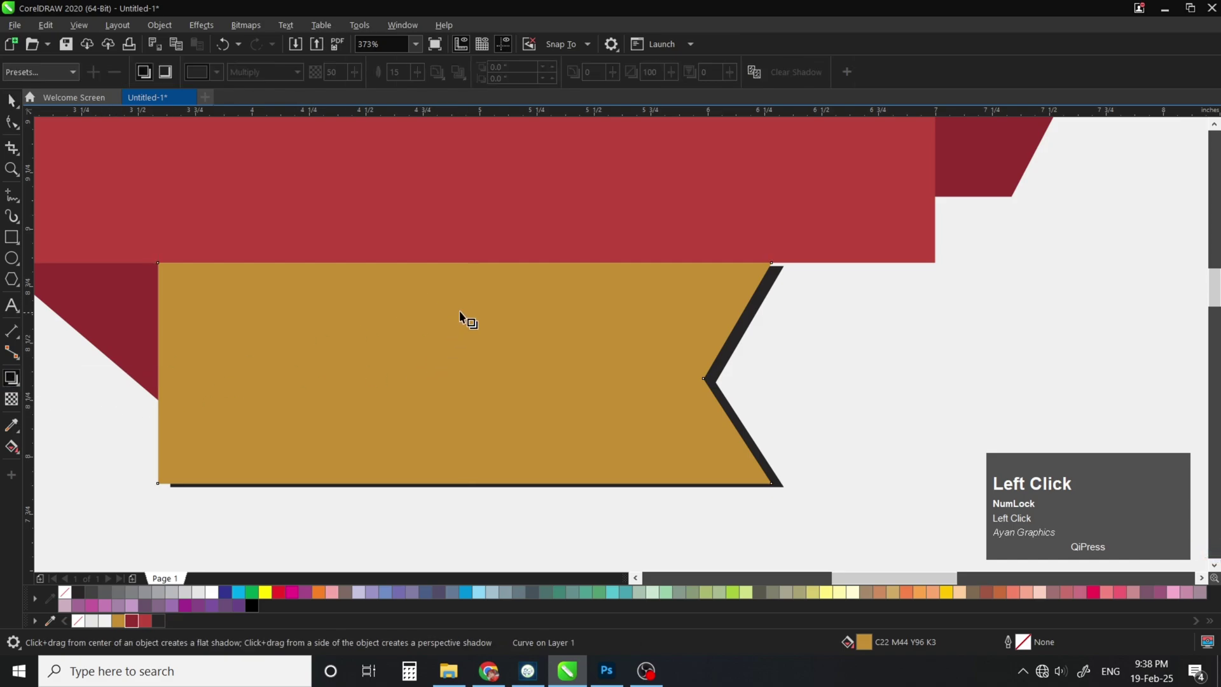
left_click_drag(465, 263, 493, 428)
left_click_drag(465, 373, 462, 317)
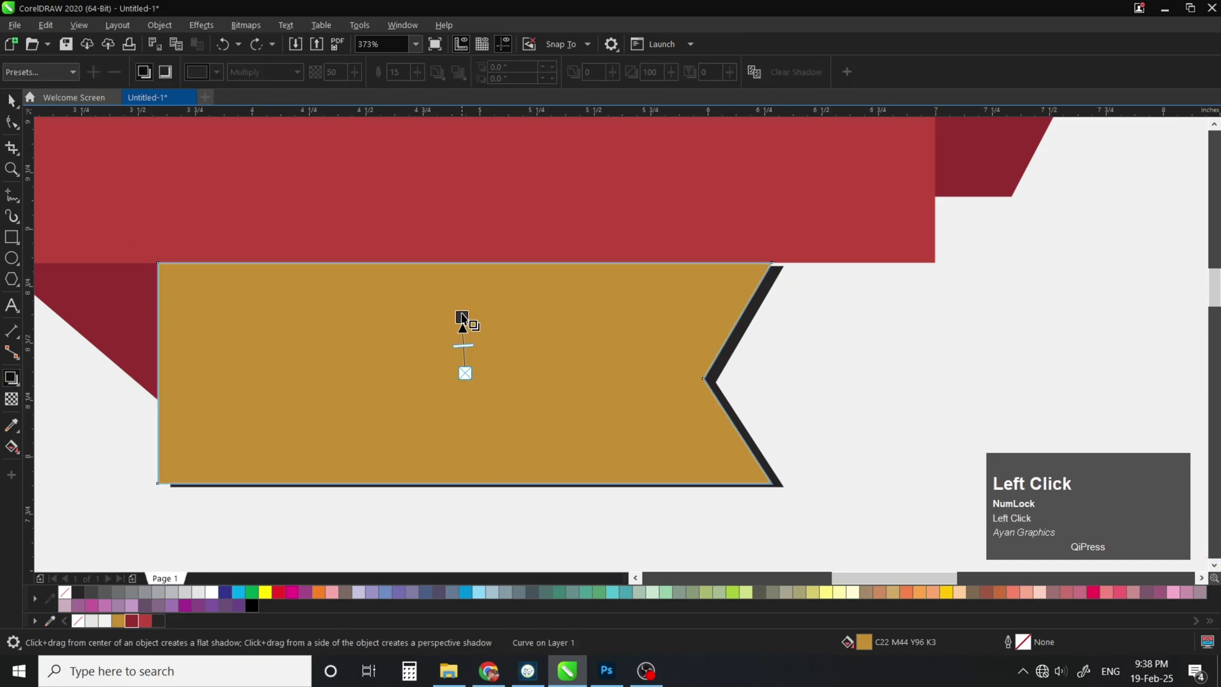
left_click_drag(458, 270, 461, 256)
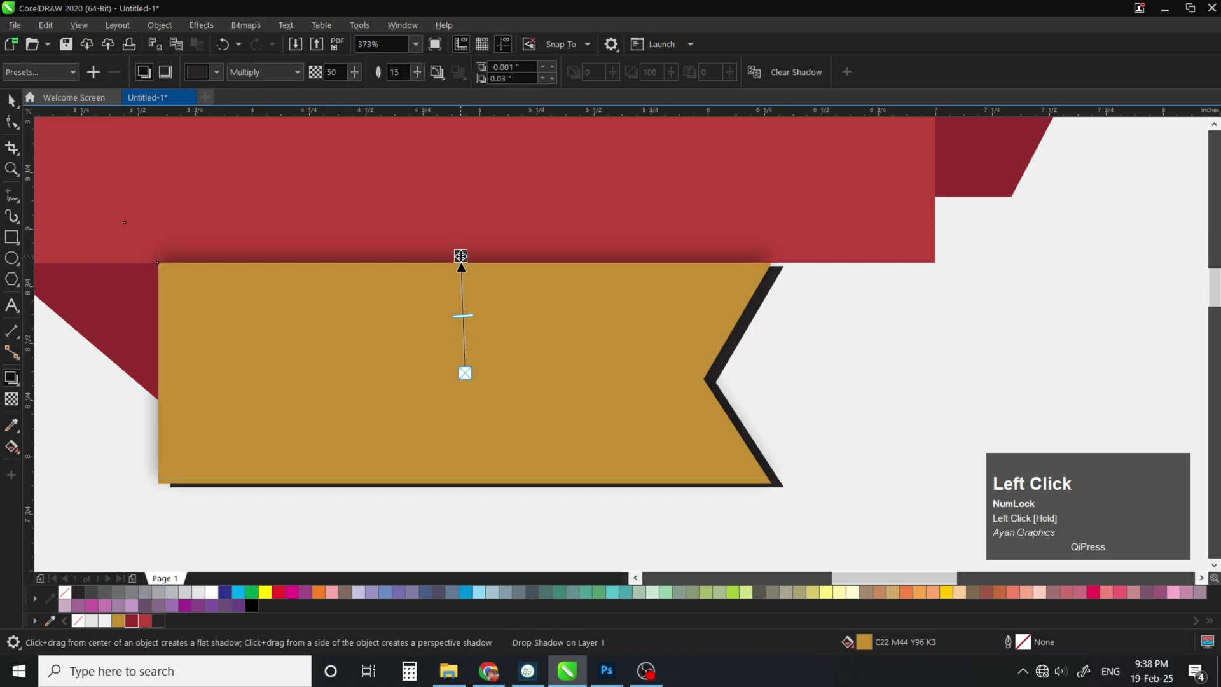
Break the lower gold ribbon's shadow apart and PowerClip it inside the red banner
key("space")
key("ctrl+k")
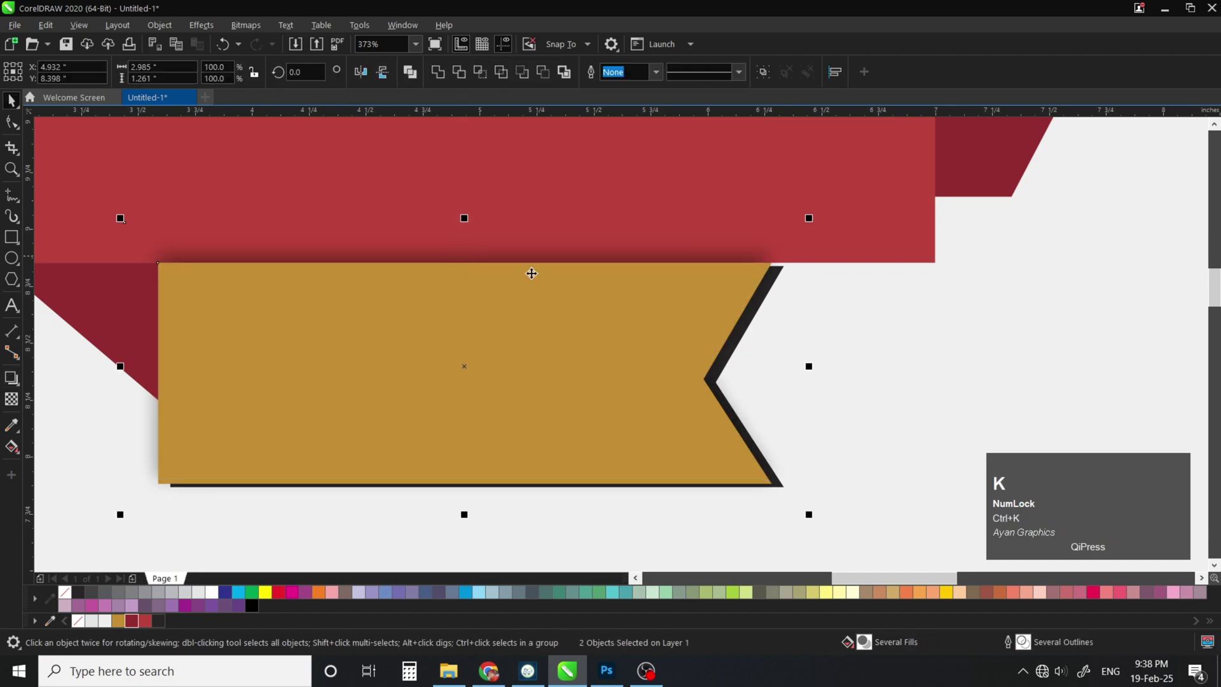
left_click(770, 248)
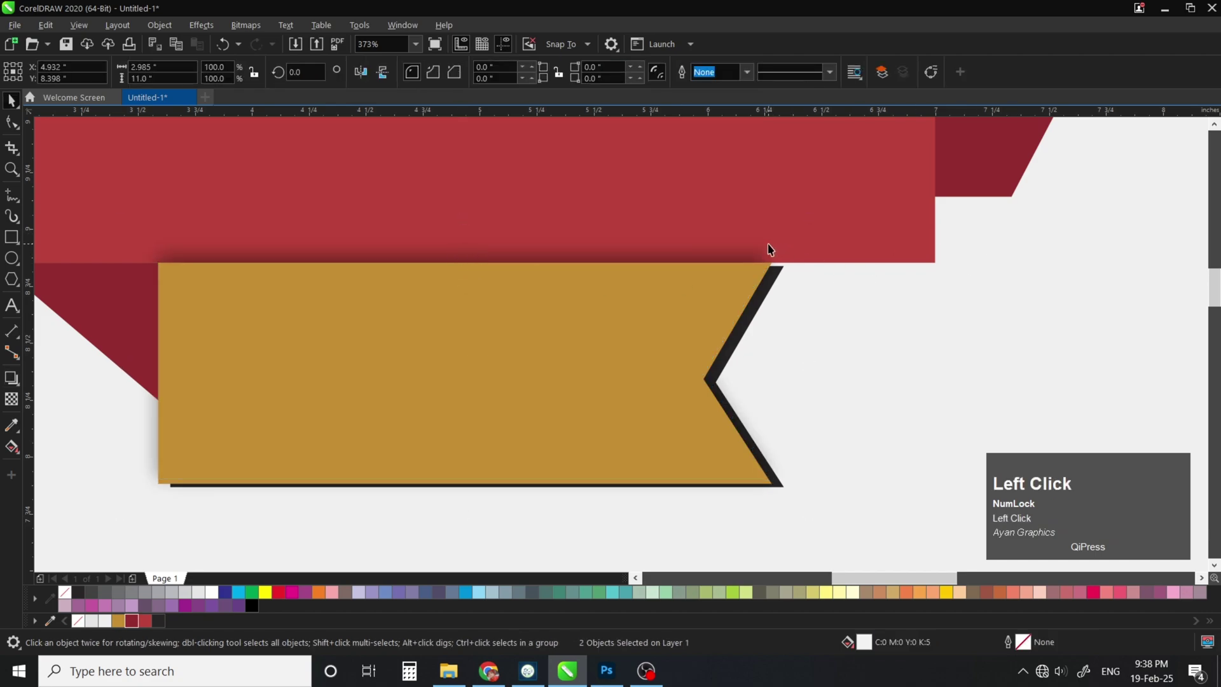
left_click(795, 171)
key("F4")
key("z")
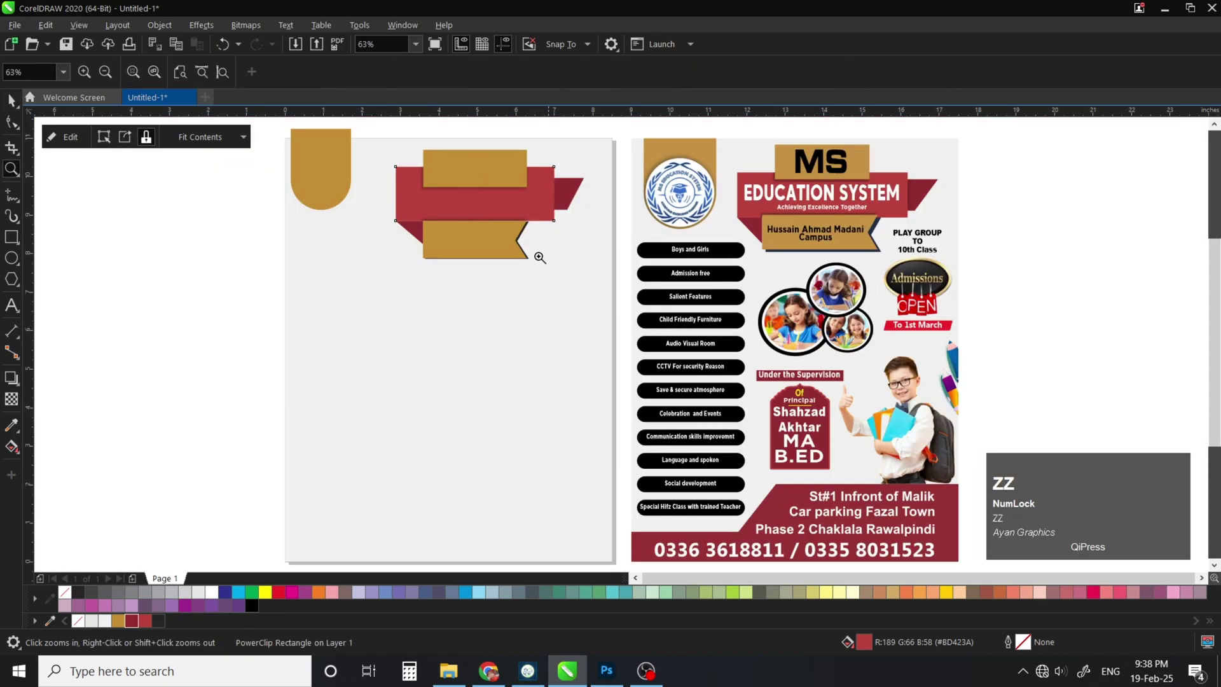
left_click(623, 185)
key("space")
left_click(447, 393)
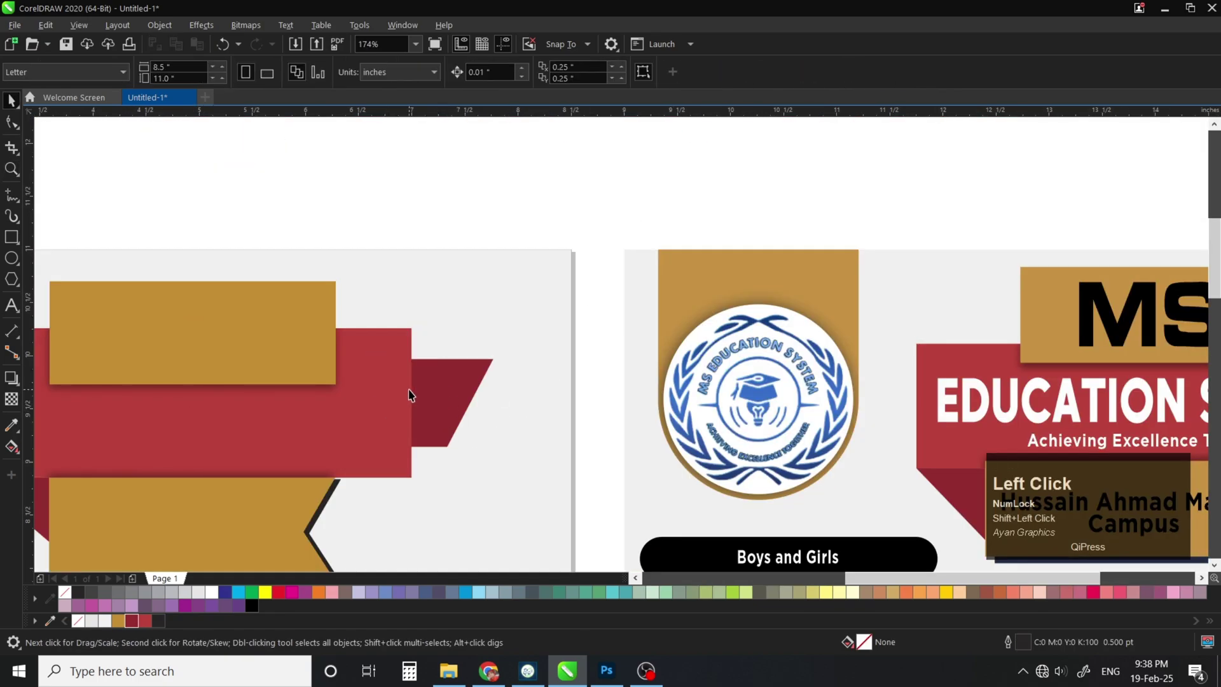
left_click(390, 428)
left_click(441, 400)
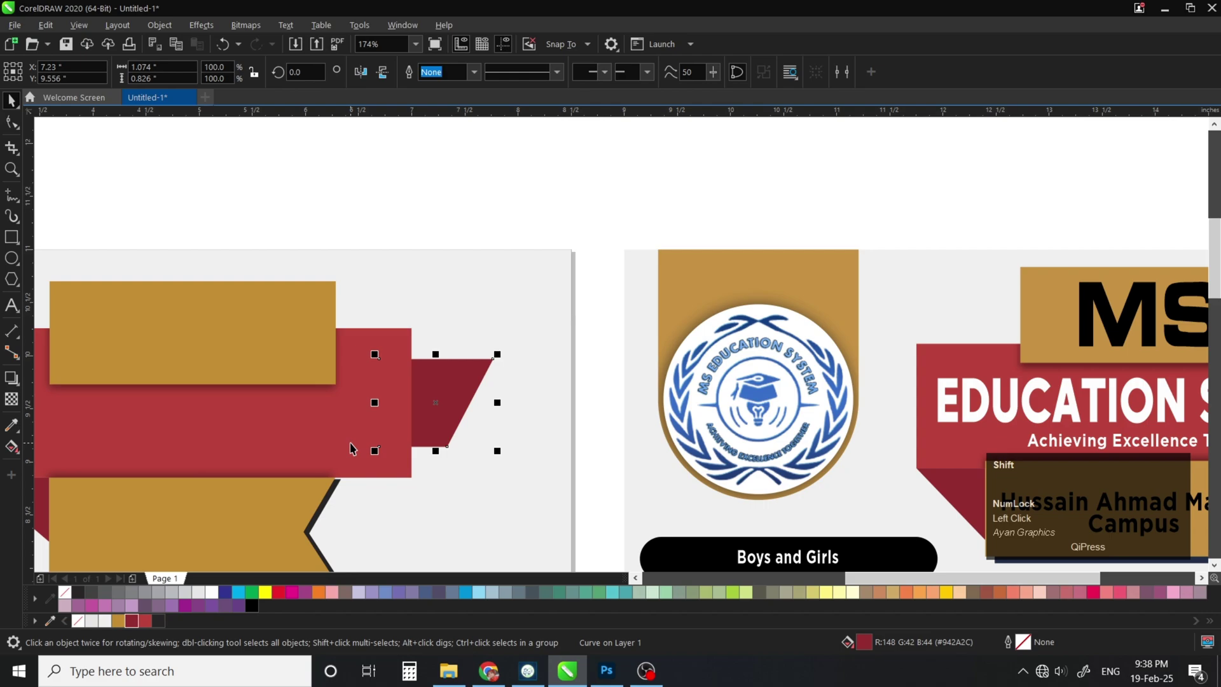
left_click(351, 443, "shift")
Add a drop shadow to the red banner, offset about 0.054 inch toward the dark red tail
left_click(375, 371)
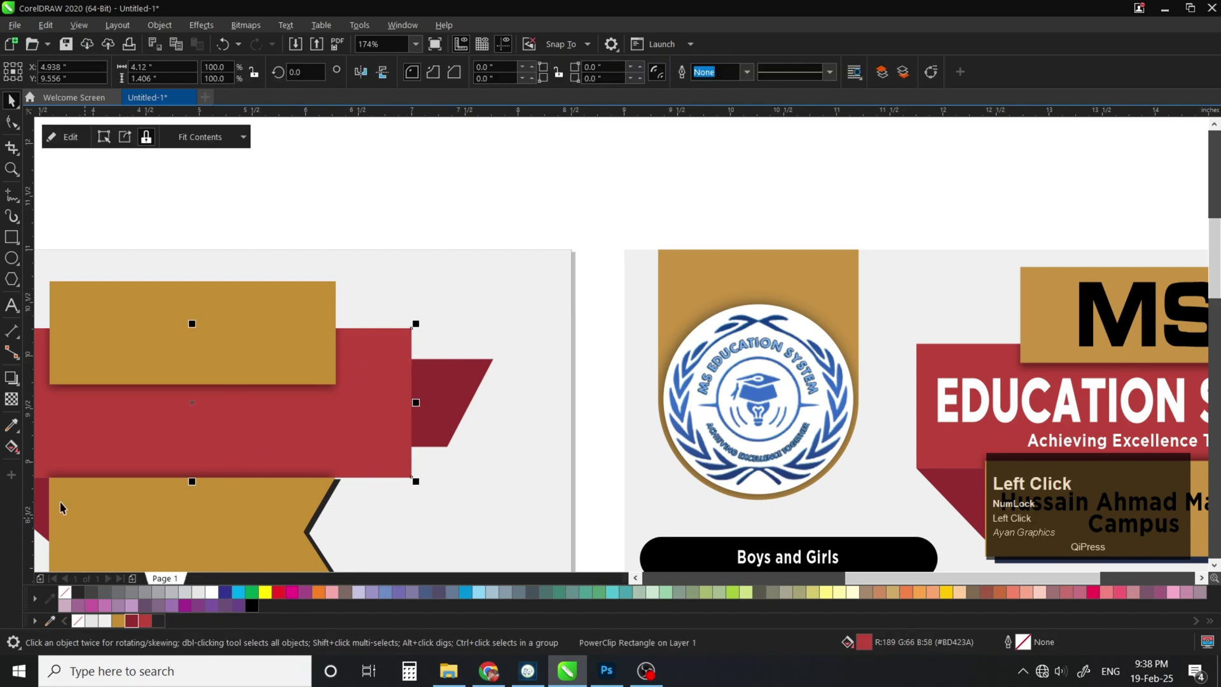
key("F4")
key("z")
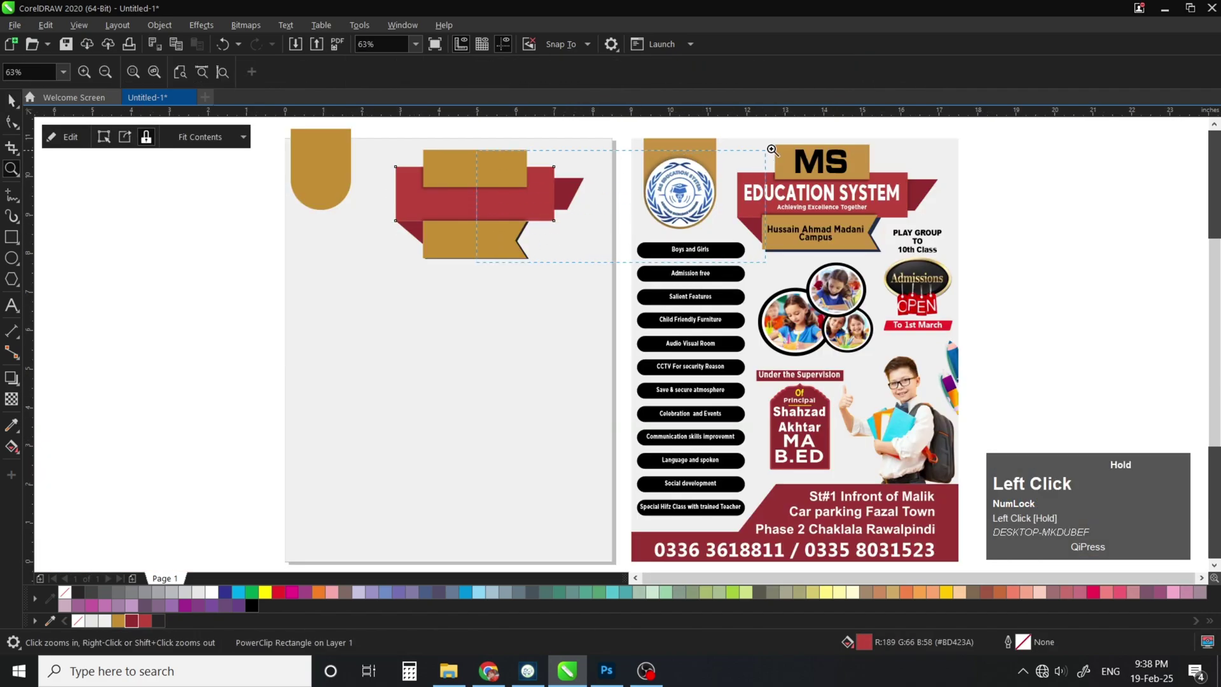
left_click_drag(772, 150, 771, 151)
left_click(11, 377)
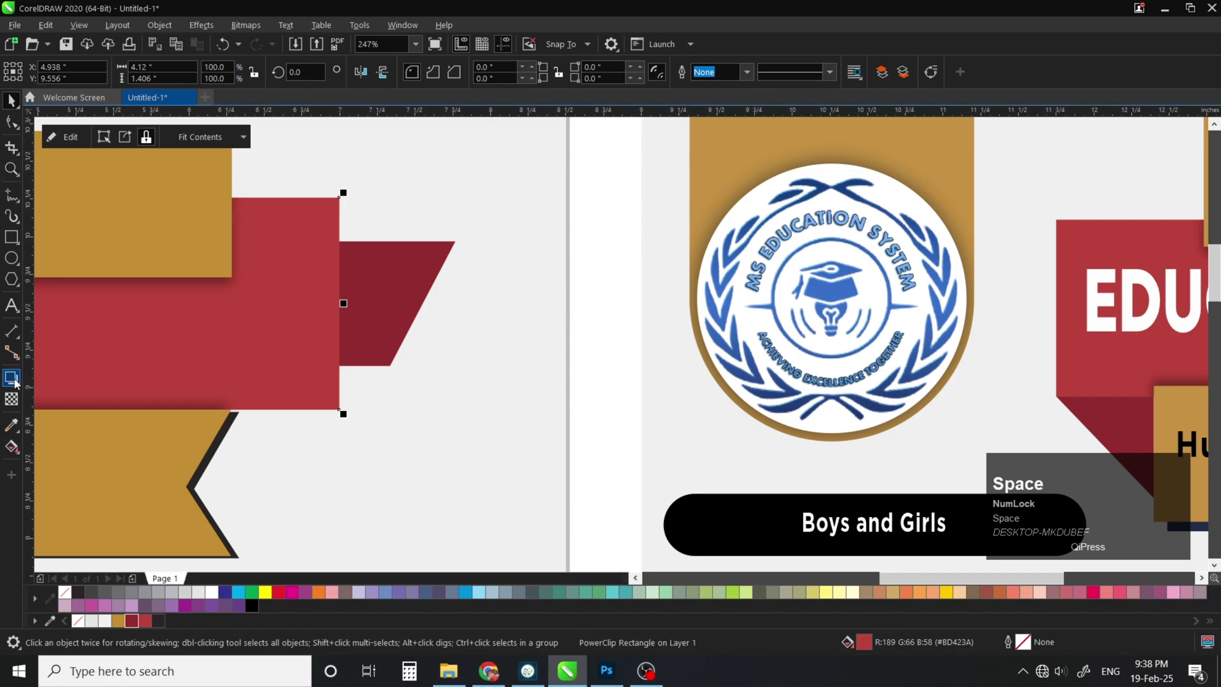
left_click_drag(339, 303, 315, 318)
key("ctrl+z")
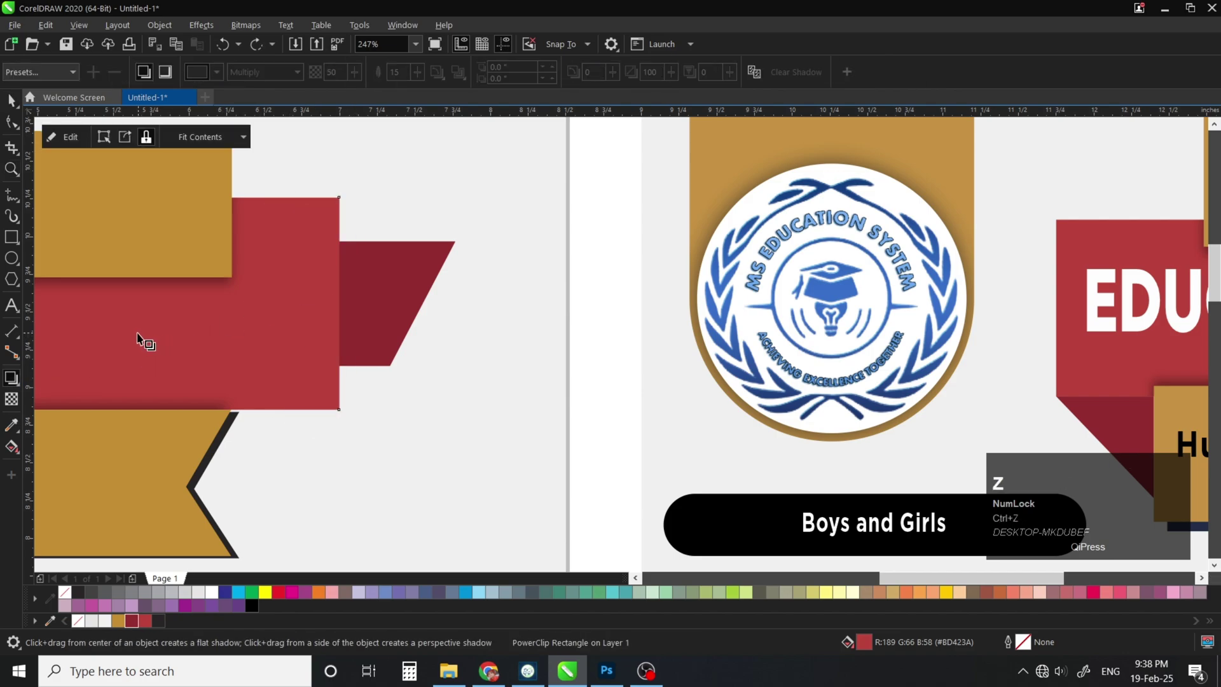
left_click_drag(36, 303, 341, 318)
Break the red banner's shadow apart and PowerClip it inside the dark red ribbon tail
key("space")
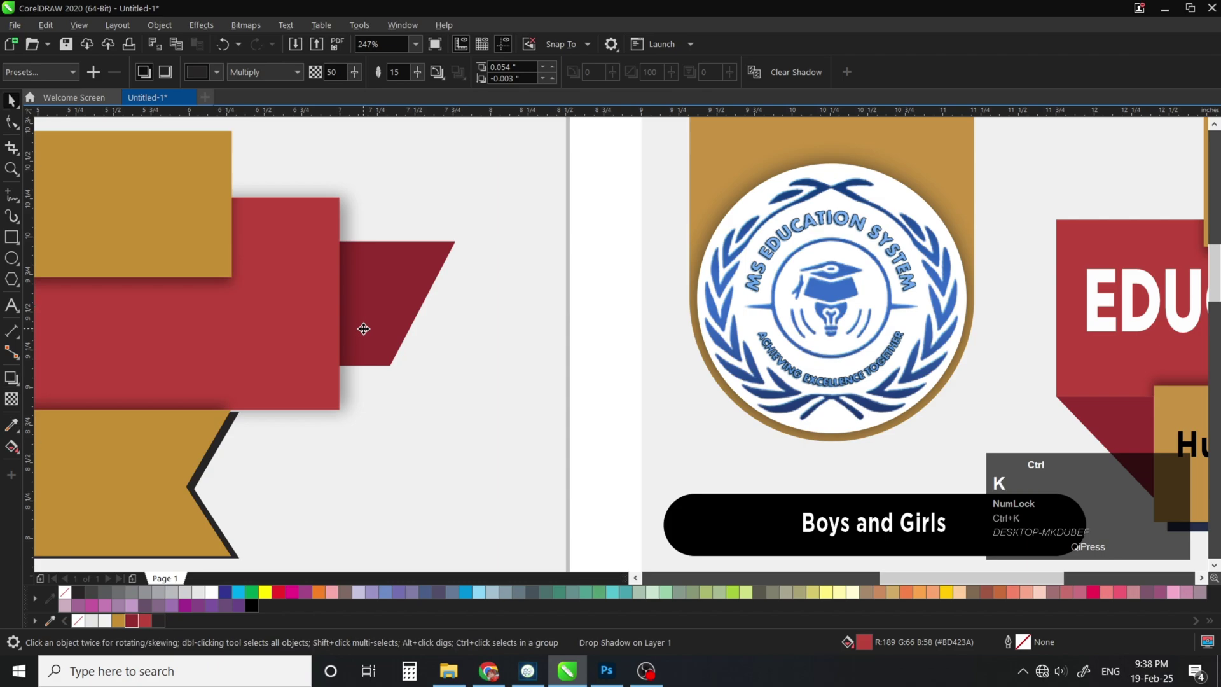
left_click(350, 244)
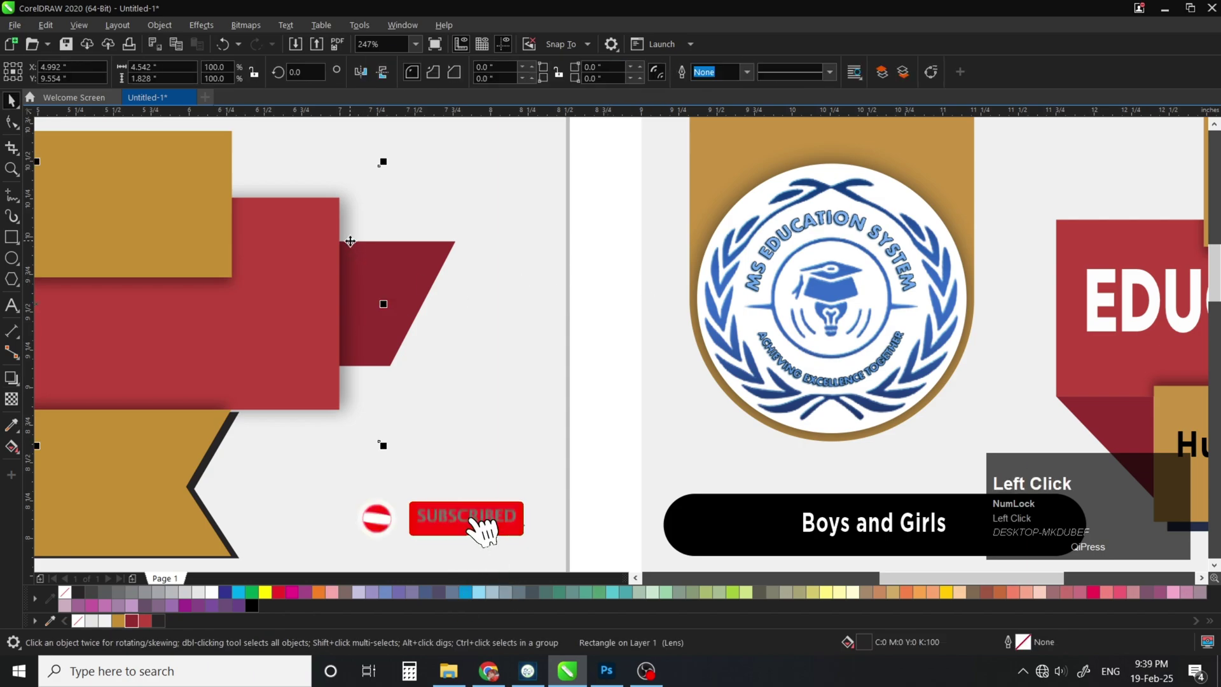
left_click(417, 249)
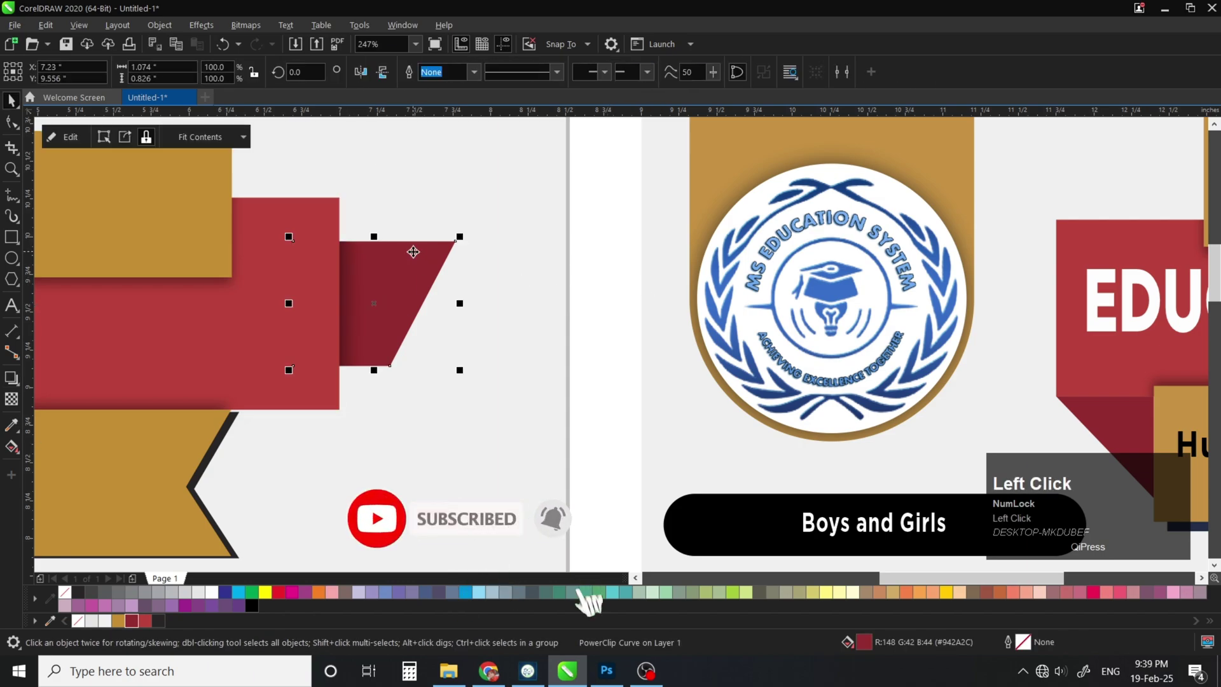
Draw a circle about 1.23 inches across inside the rounded gold badge and centre it horizontally on the badge
key("F4")
key("z")
left_click_drag(286, 128, 694, 227)
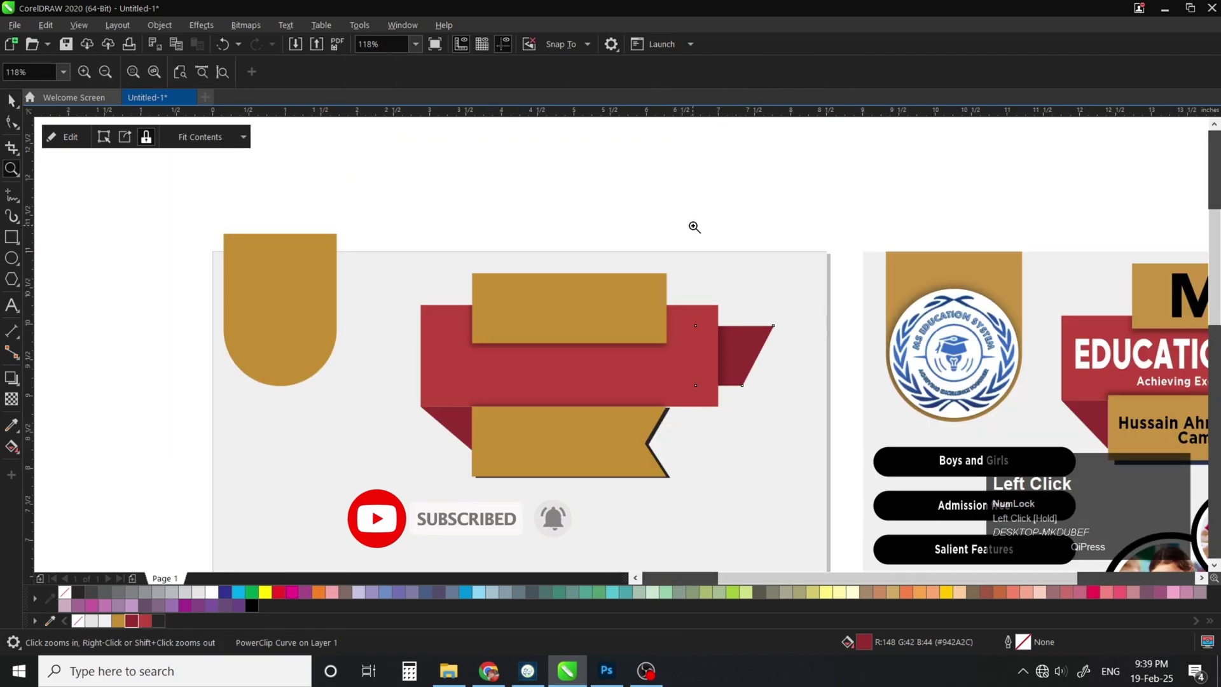
key("space")
left_click(922, 267)
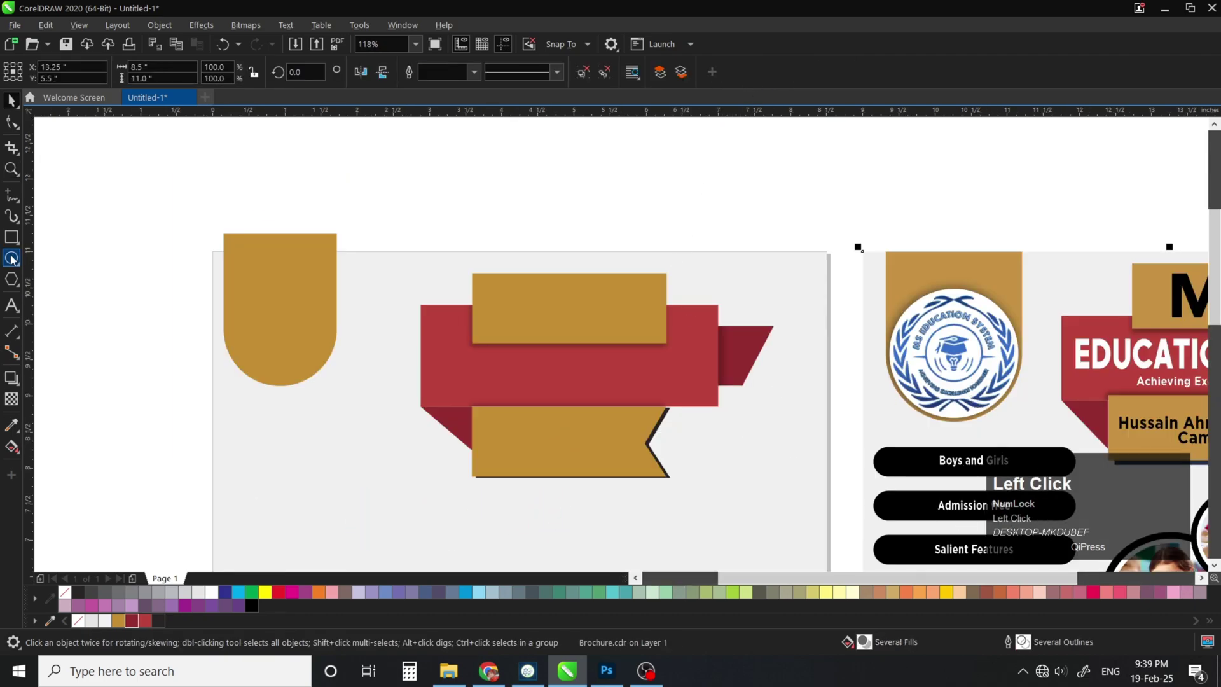
left_click_drag(240, 287, 328, 376)
key("space")
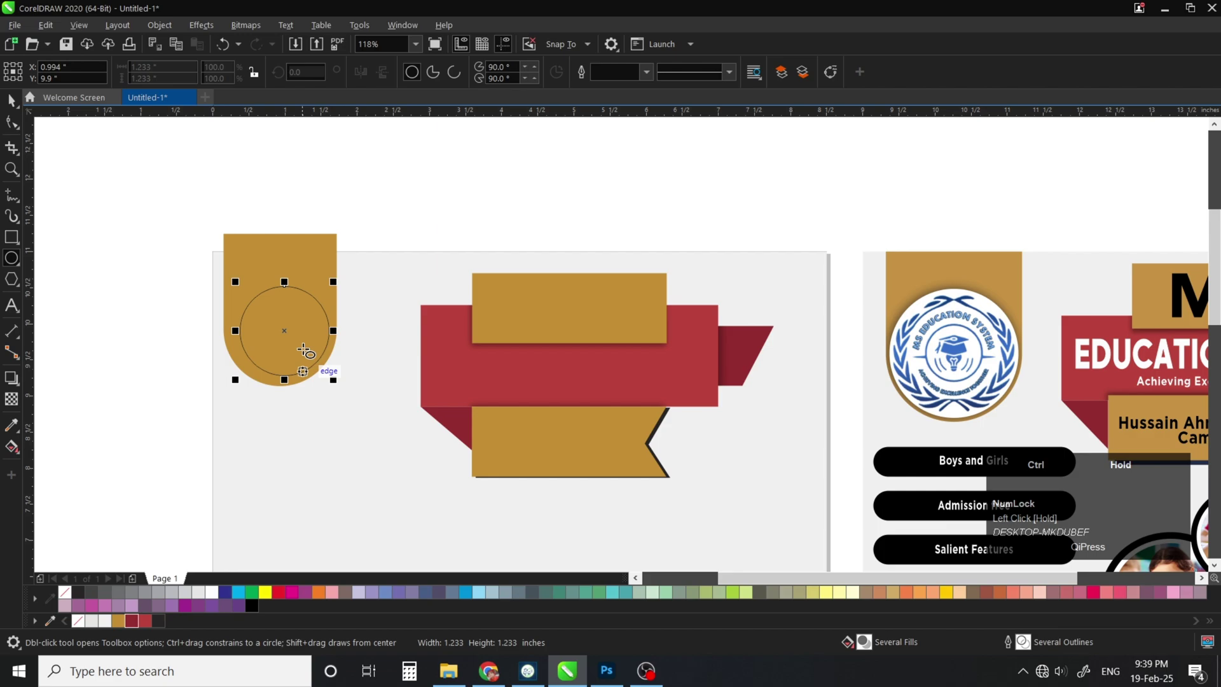
left_click(277, 247, "shift")
key("c")
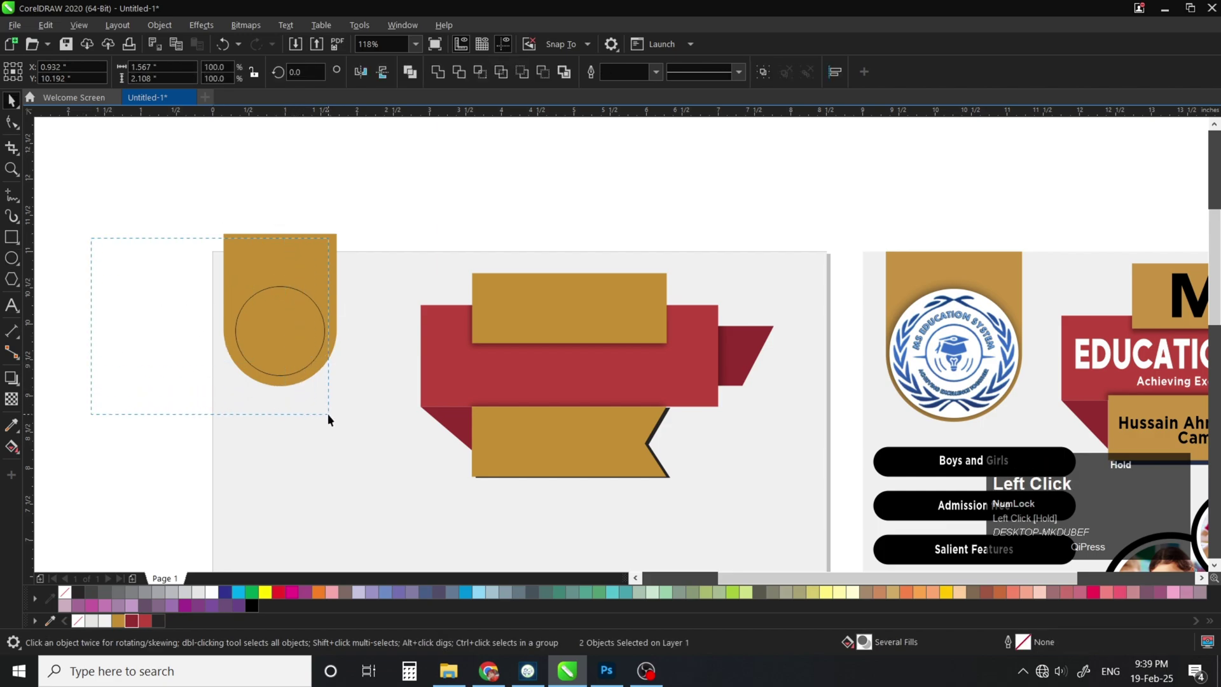
Give the badge circle a white fill and white outline, and enlarge it to about 1.37 inches across
left_click_drag(328, 417, 329, 415)
left_click(208, 591)
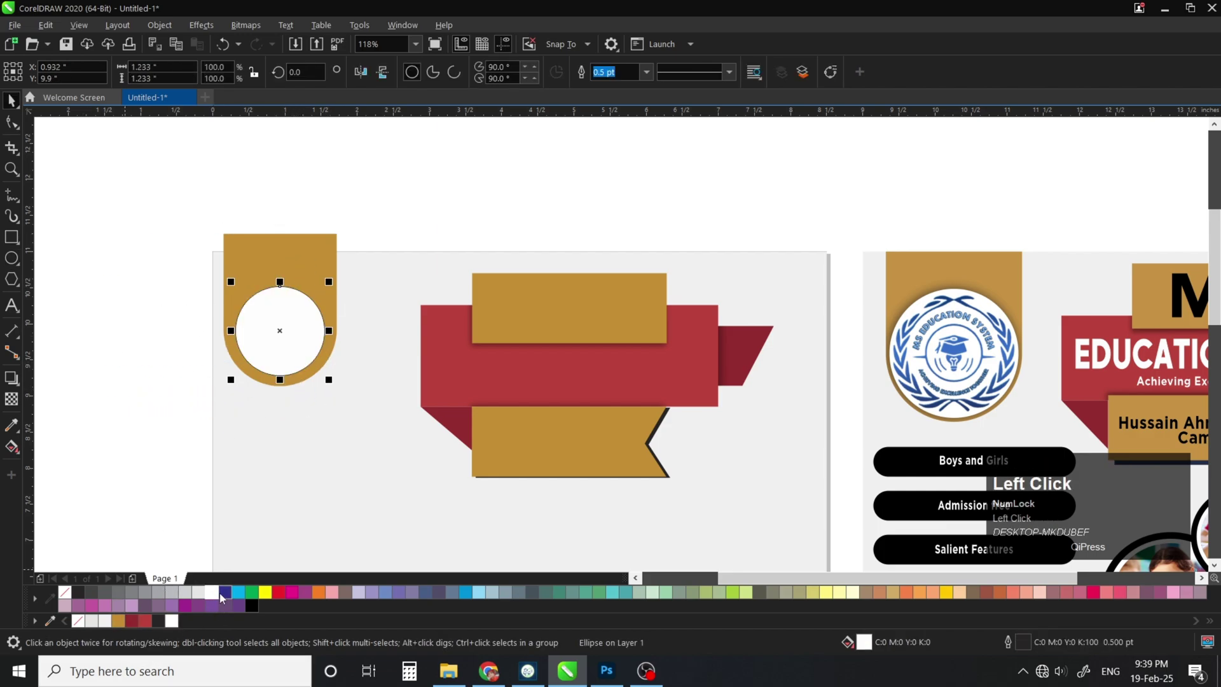
right_click(220, 592)
left_click_drag(329, 282, 339, 276)
Place a duplicate of the finished reference flyer on the empty pasteboard left of the page
key("F4")
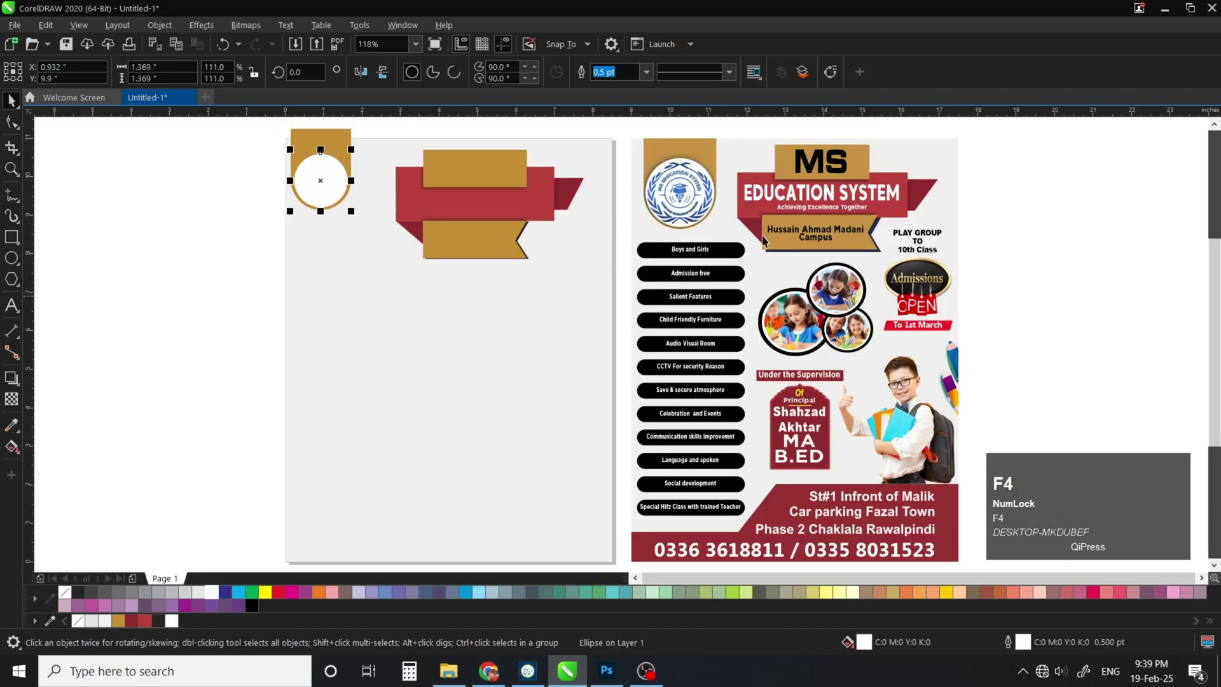
left_click(682, 185)
key("F3")
left_click_drag(678, 187, 224, 372)
scroll(784, 180, "up", 2)
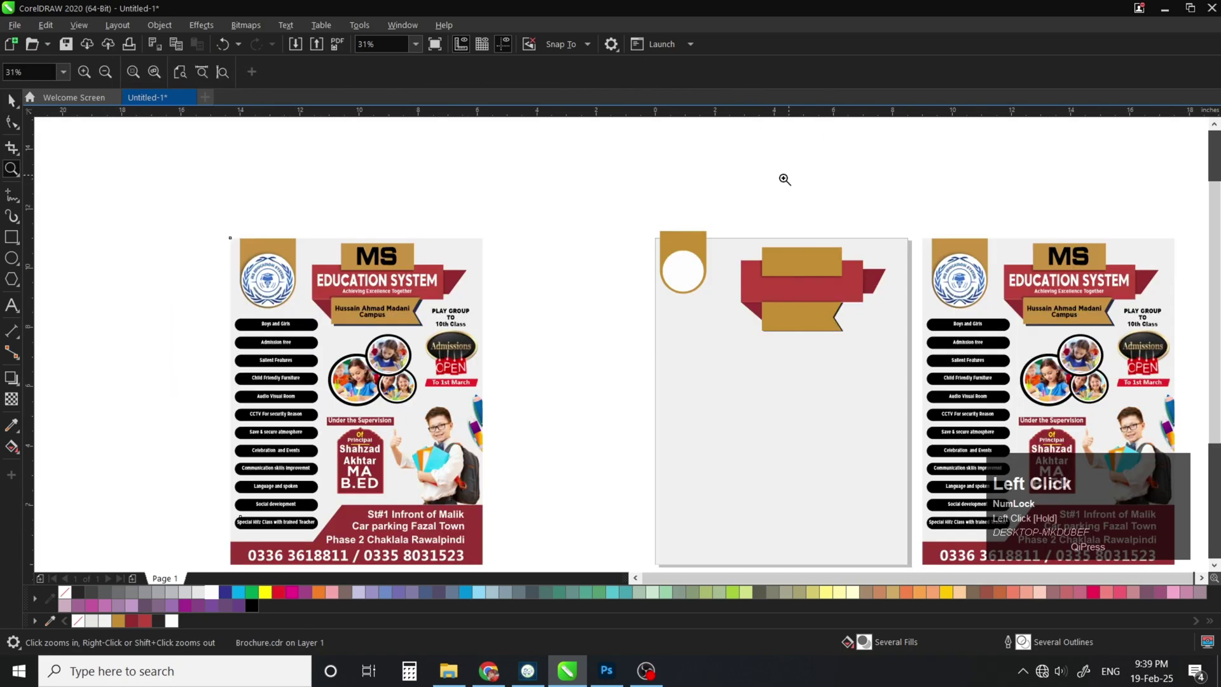
Ungroup the duplicated flyer left of the page into its separate objects
key("space")
left_click(581, 75)
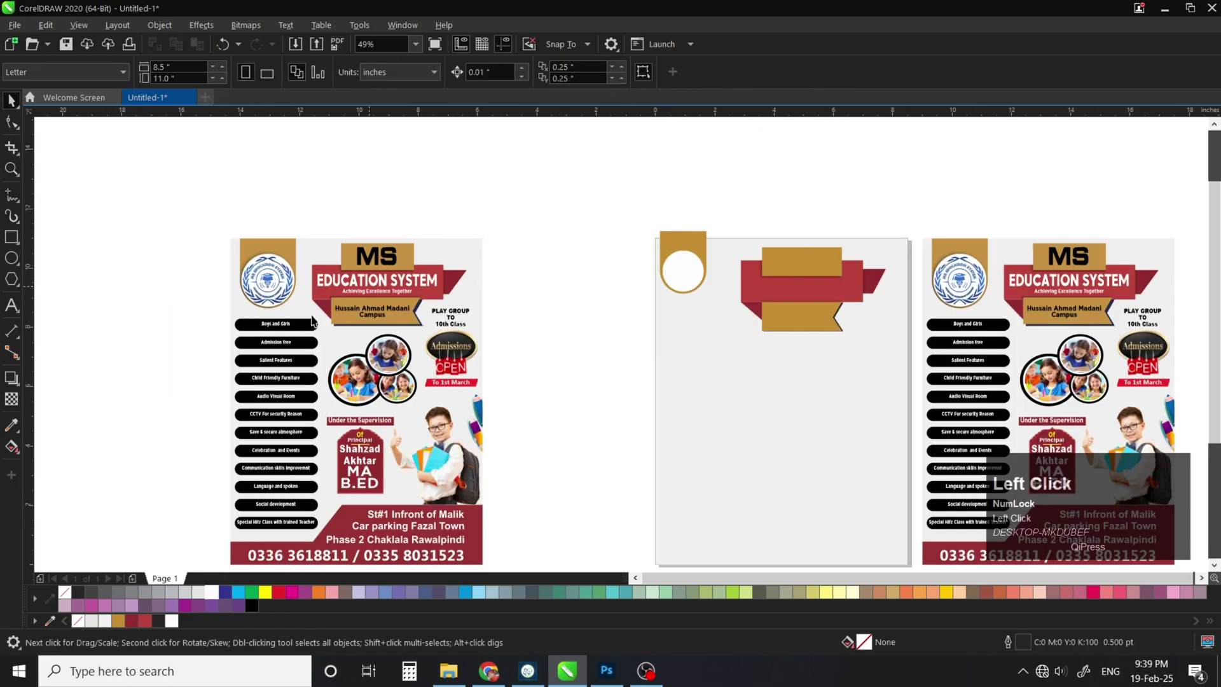
key("z")
left_click(688, 331)
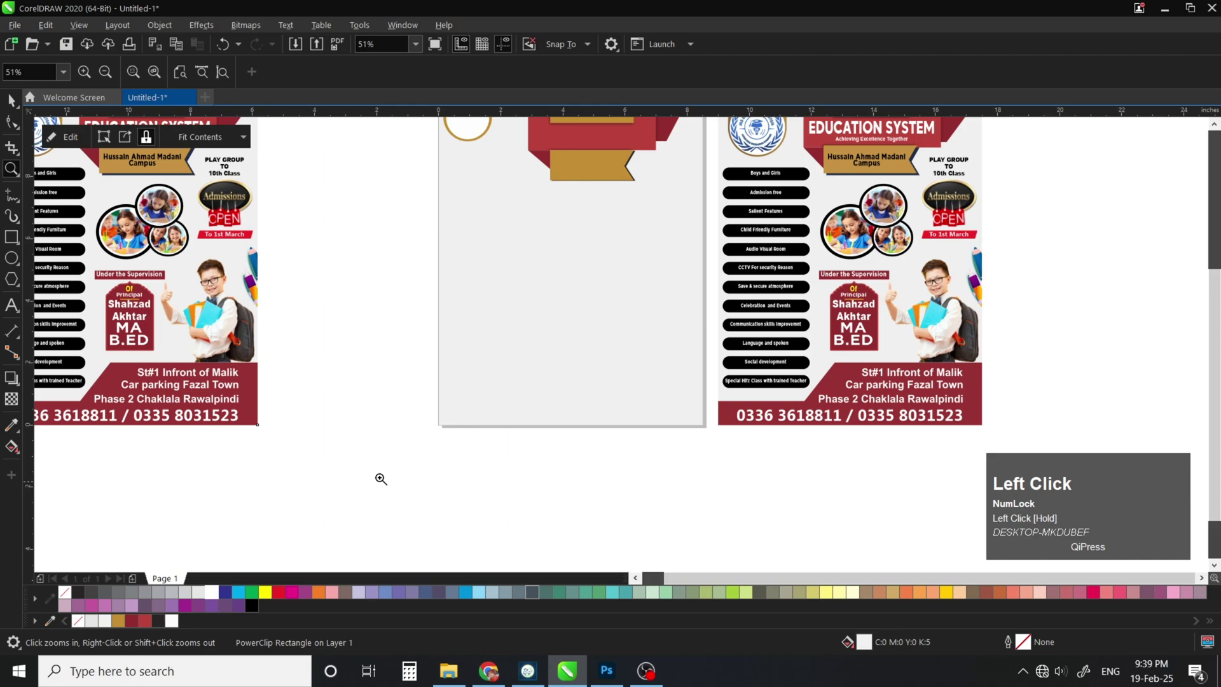
Draw a rectangle about 1.9 inches high across the full width of the page, flush with its bottom edge
key("space")
left_click(515, 380)
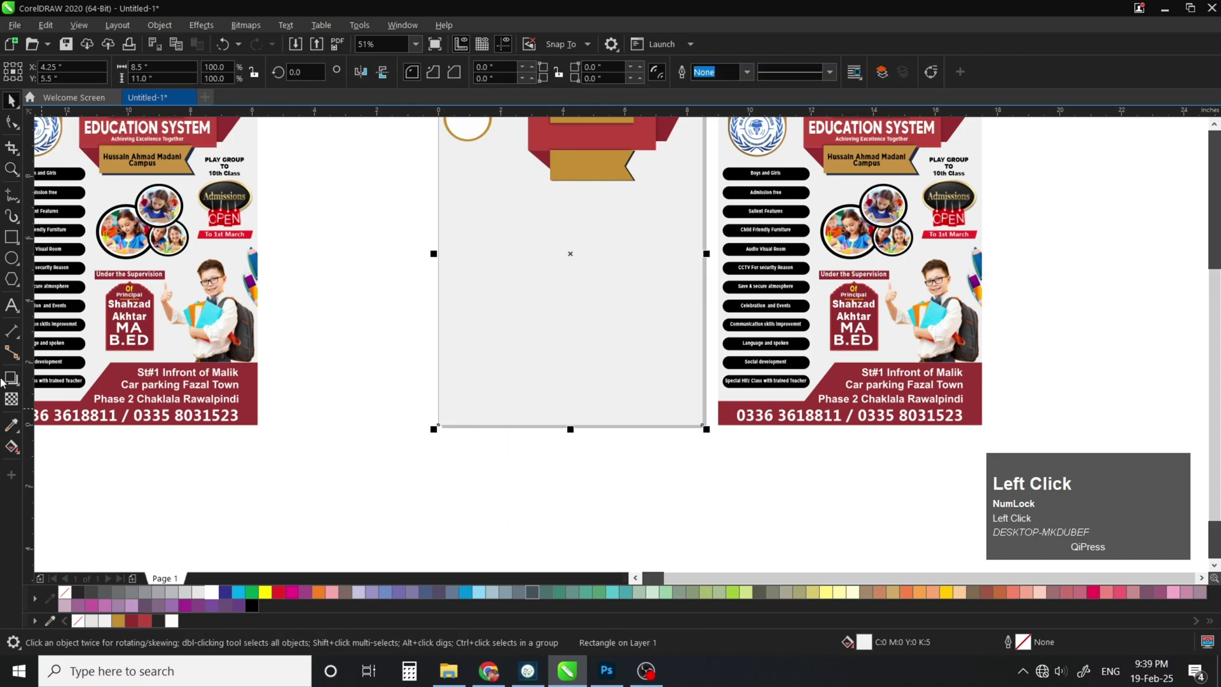
left_click(8, 236)
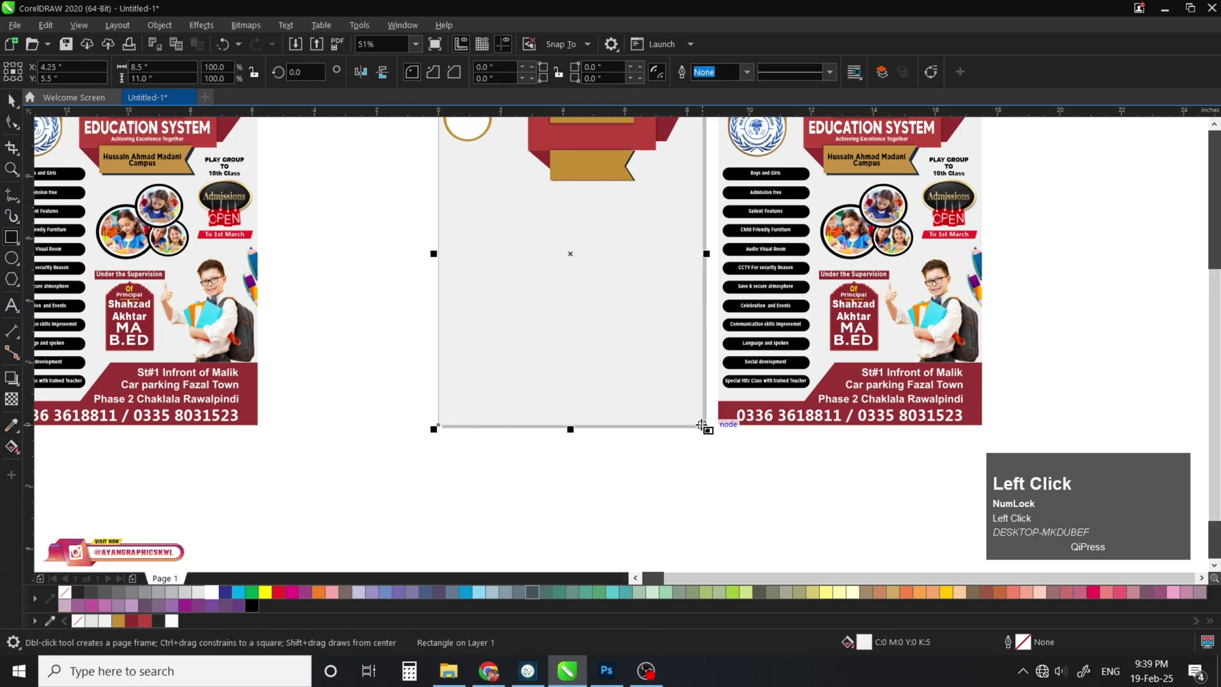
left_click_drag(701, 424, 439, 425)
key("space")
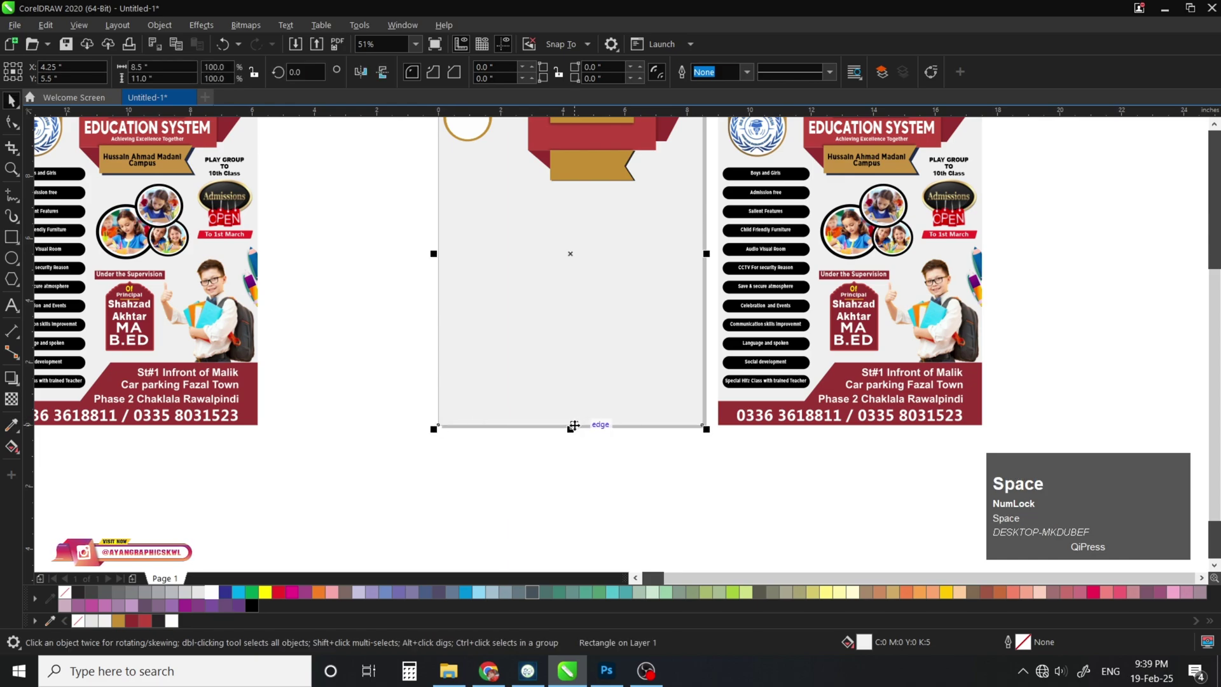
left_click(574, 426)
Convert the bottom rectangle to curves and reshape its top edge into a lower left part rising diagonally to 2.23 inches high
key("F10")
left_click(154, 25)
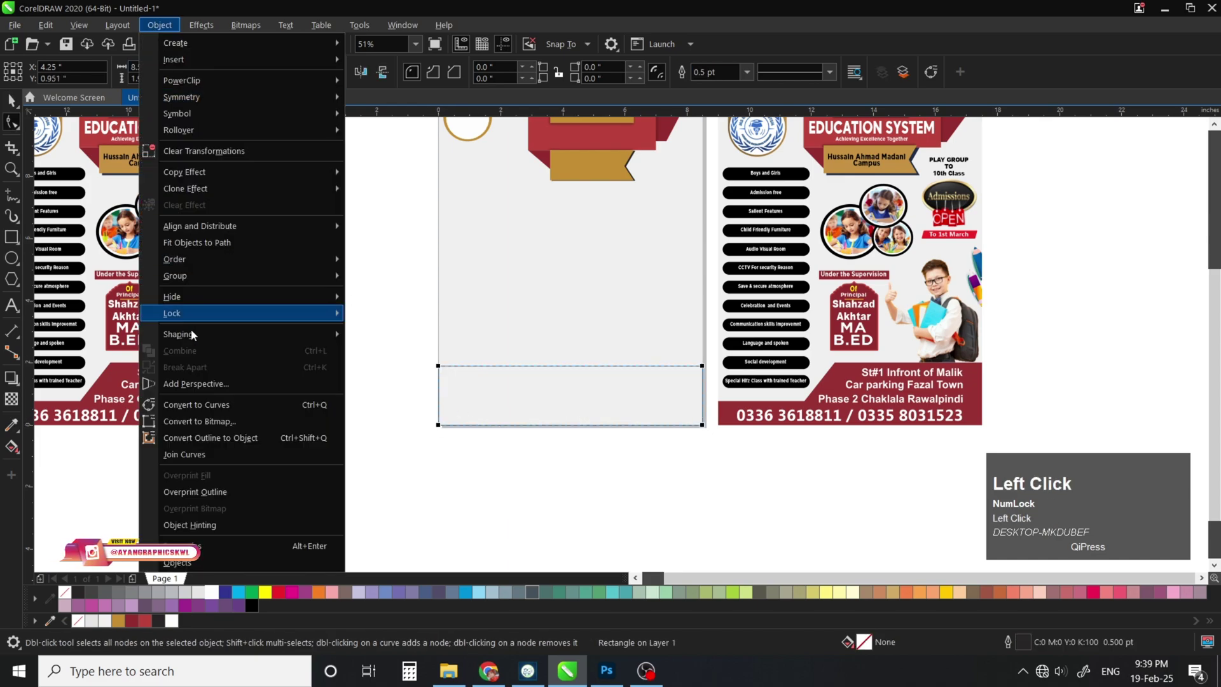
left_click(191, 404)
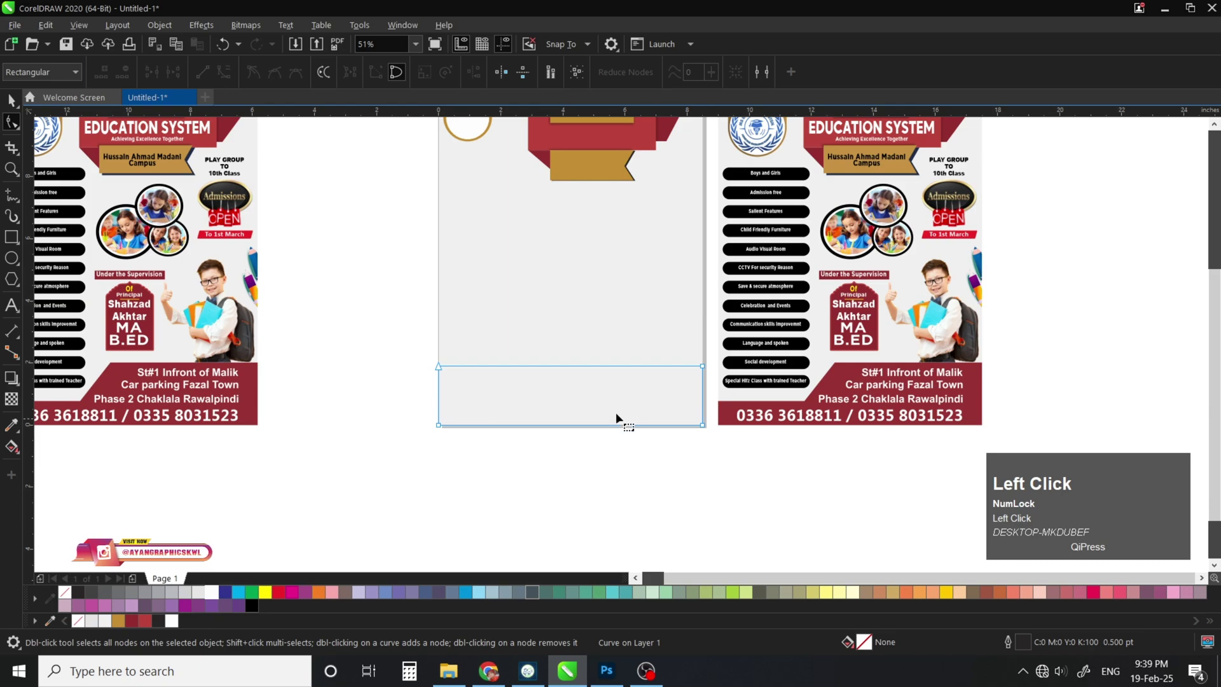
double_click(530, 367)
left_click_drag(438, 366, 505, 388)
left_click(497, 376)
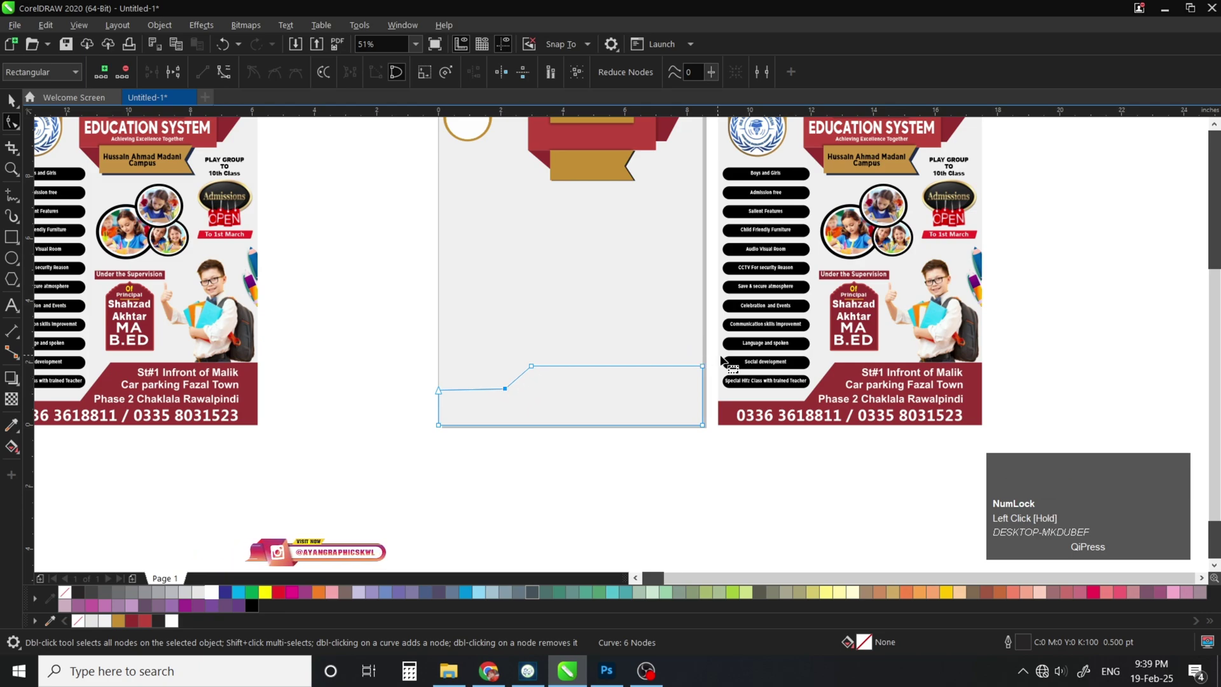
left_click_drag(718, 356, 532, 356)
key("space")
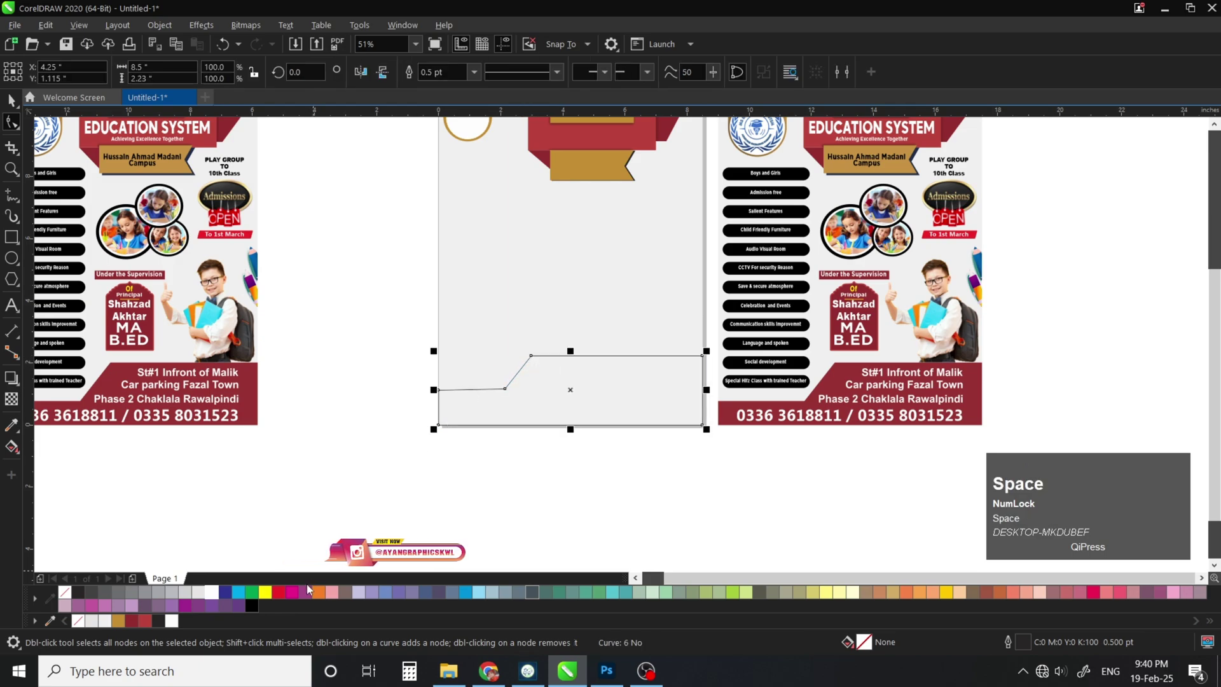
Fill the stepped footer shape with dark maroon (#942A2C) and remove its outline
left_click(132, 620)
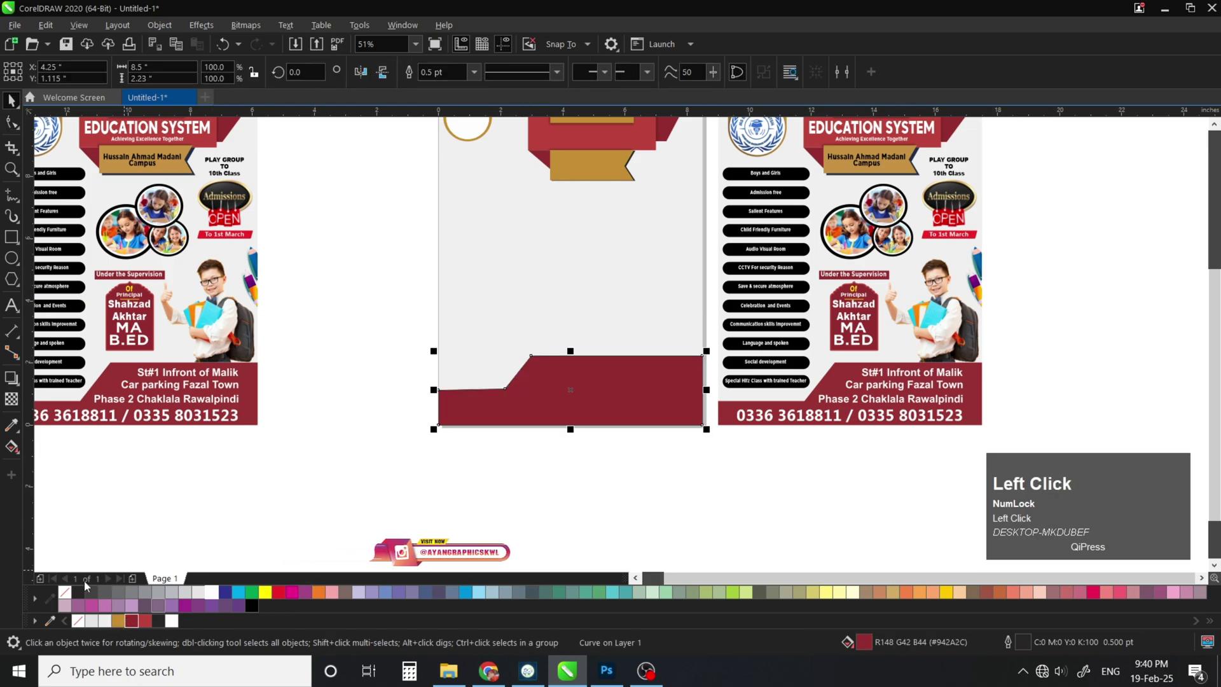
right_click(66, 594)
left_click(542, 491)
key("F4")
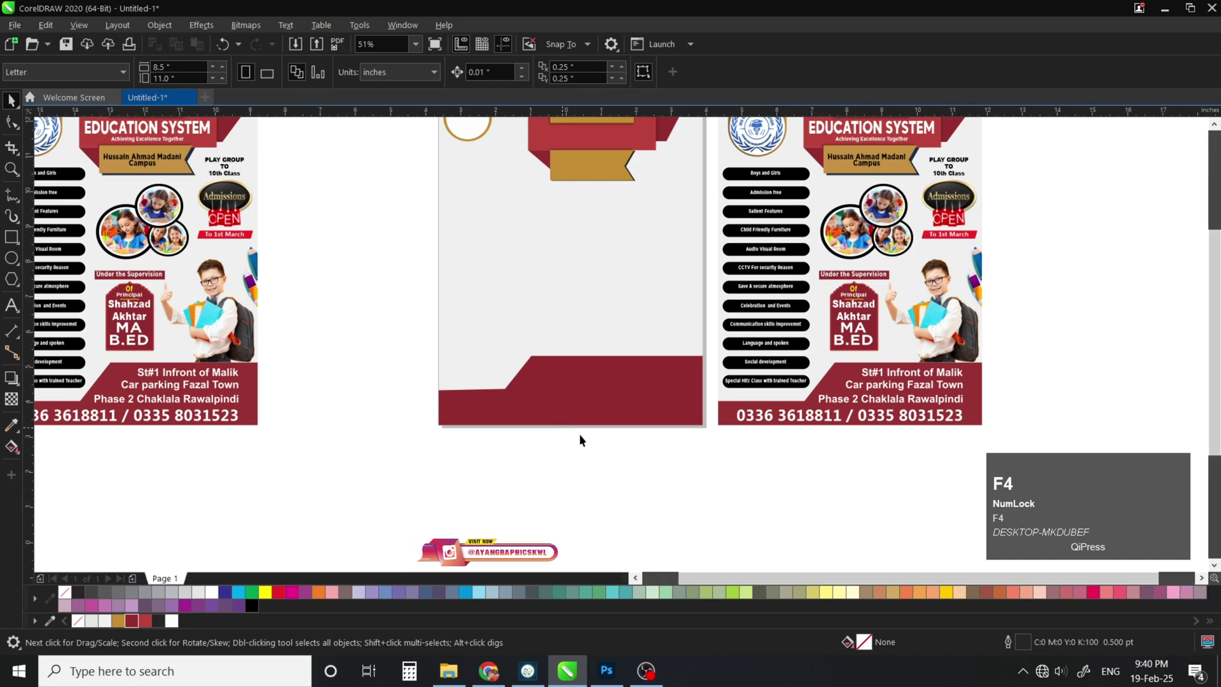
Shift the two nodes of the footer's diagonal edge about 1.05 inches to the right
key("F10")
left_click(721, 499)
left_click_drag(504, 417, 679, 503)
key("ctrl+z")
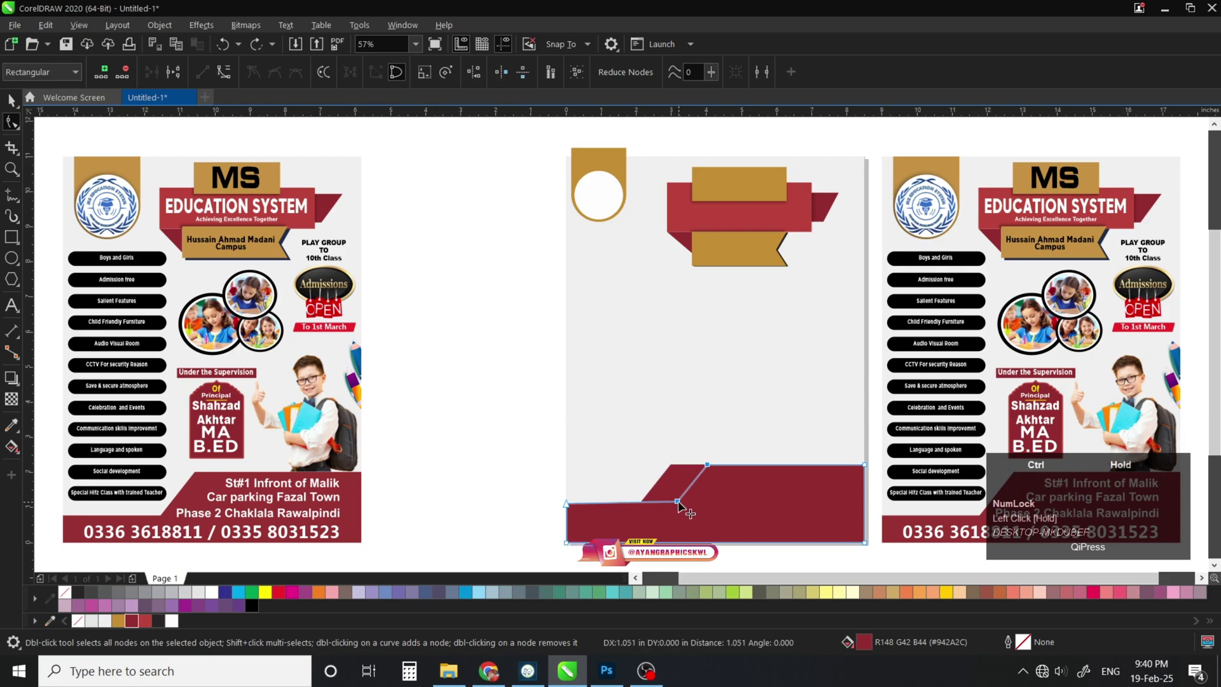
key("space")
Draw a pill about 2.95 by 0.6 inches below the logo badge, with 2-inch rounded corners and black fill and outline
left_click(12, 236)
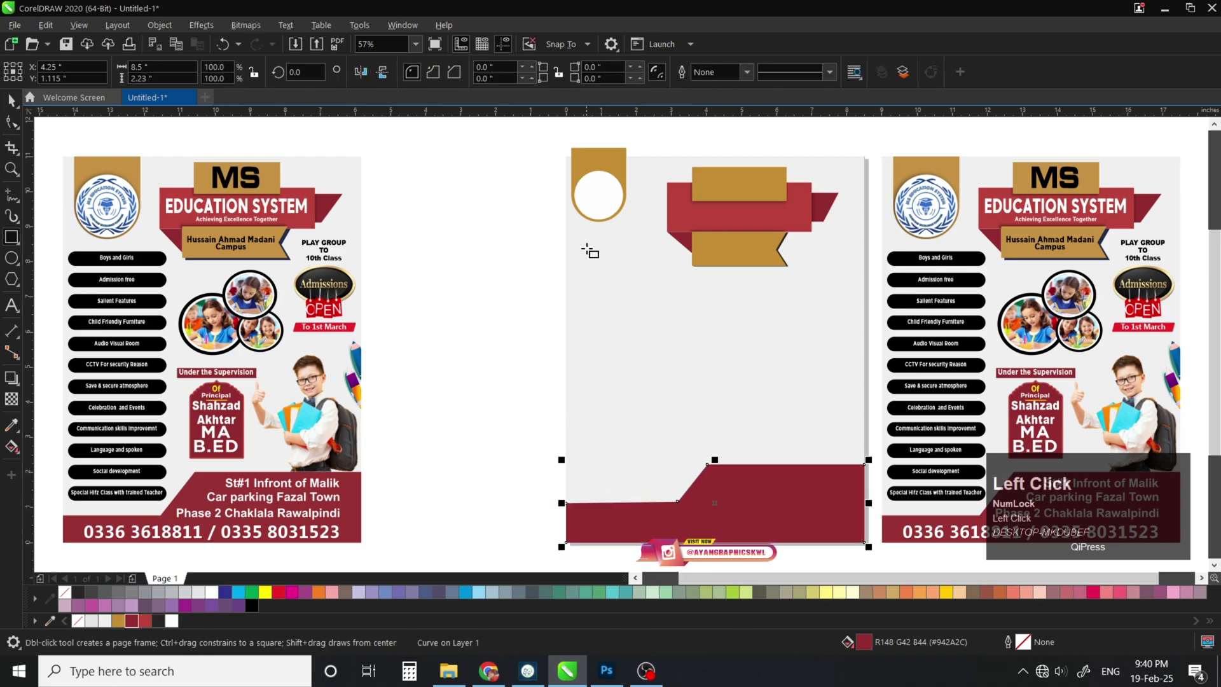
left_click_drag(575, 244, 679, 265)
key("F10")
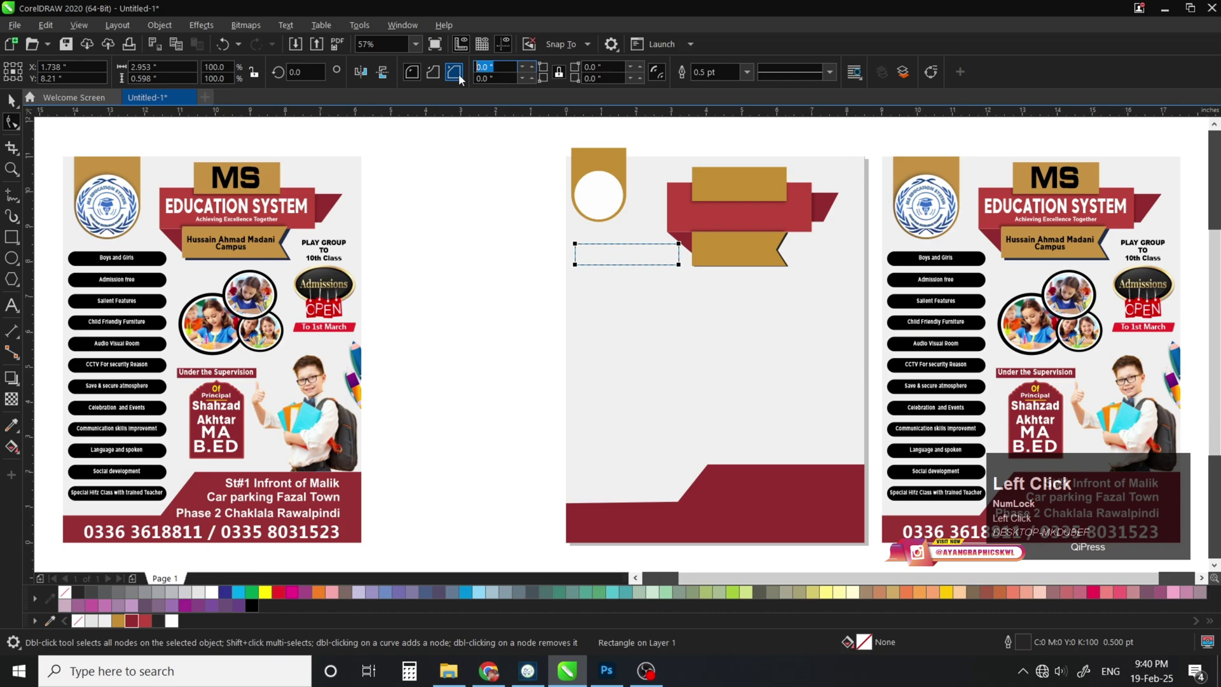
type("2")
key("Return")
key("space")
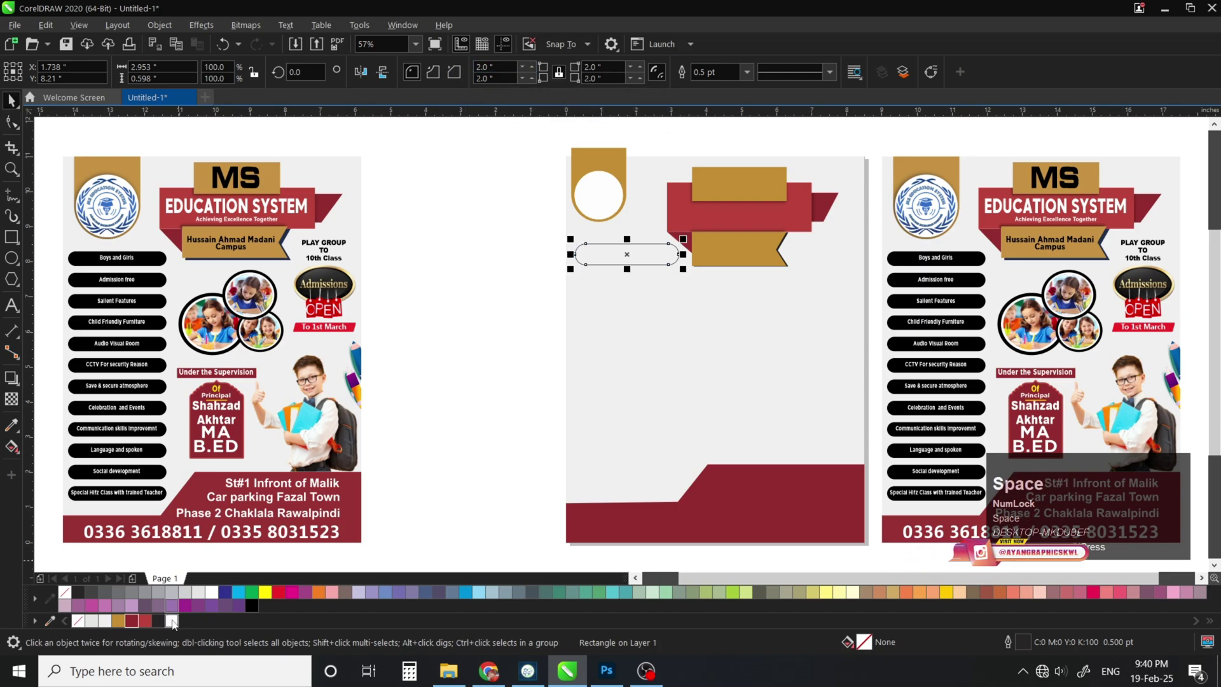
left_click(159, 621)
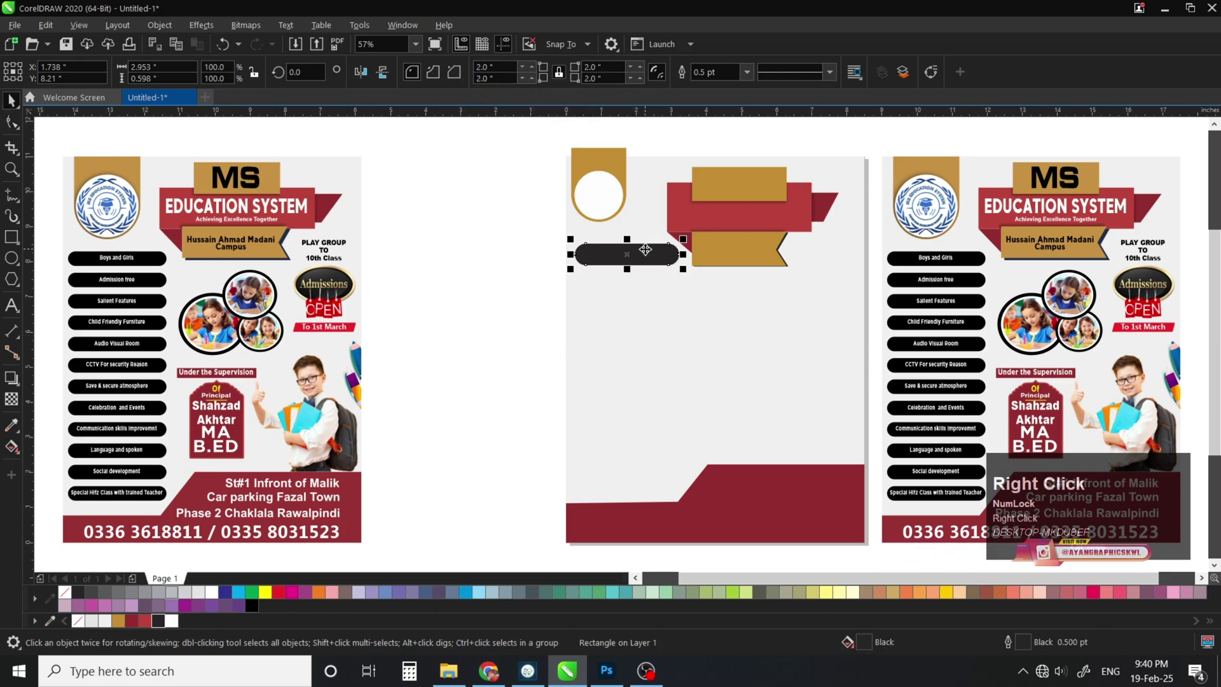
Duplicate the black pill straight down at an even spacing to build a column of eleven pills
left_click_drag(645, 249, 639, 287)
right_click(639, 286)
key("ctrl+r")
key("ctrl+r")
key("ctrl+r")
key("ctrl+r")
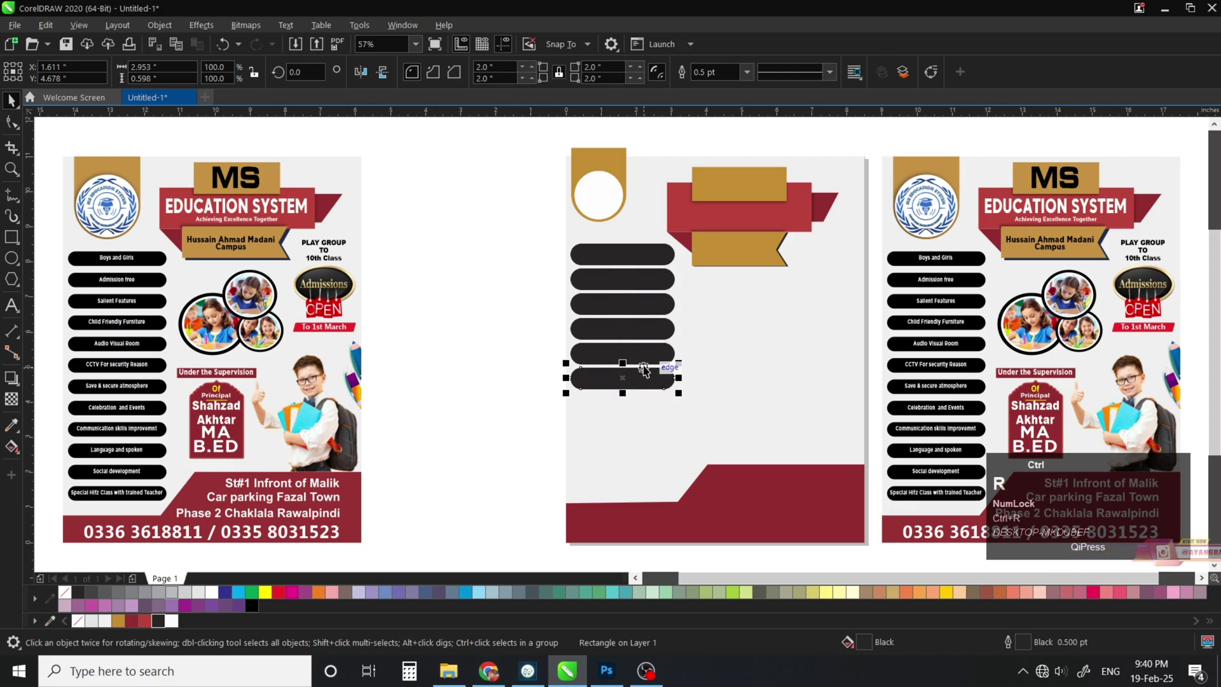
key("ctrl+r")
key("ctrl+r")
key("ctrl+r")
key("ctrl+r")
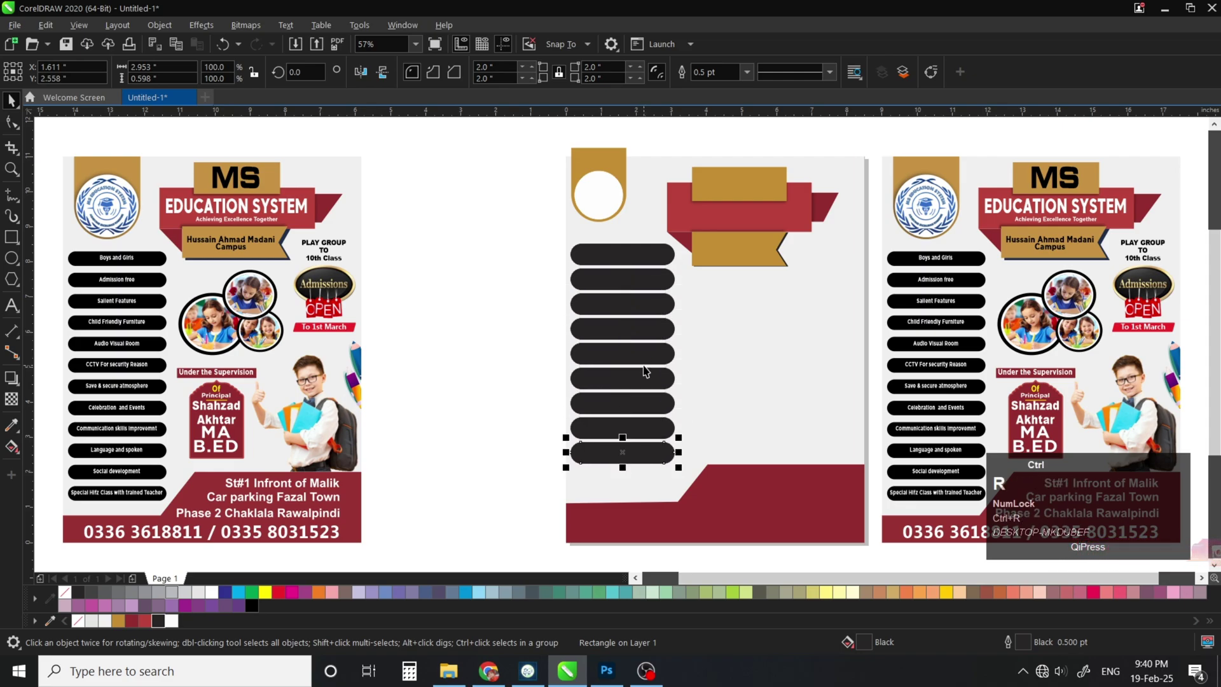
key("ctrl+r")
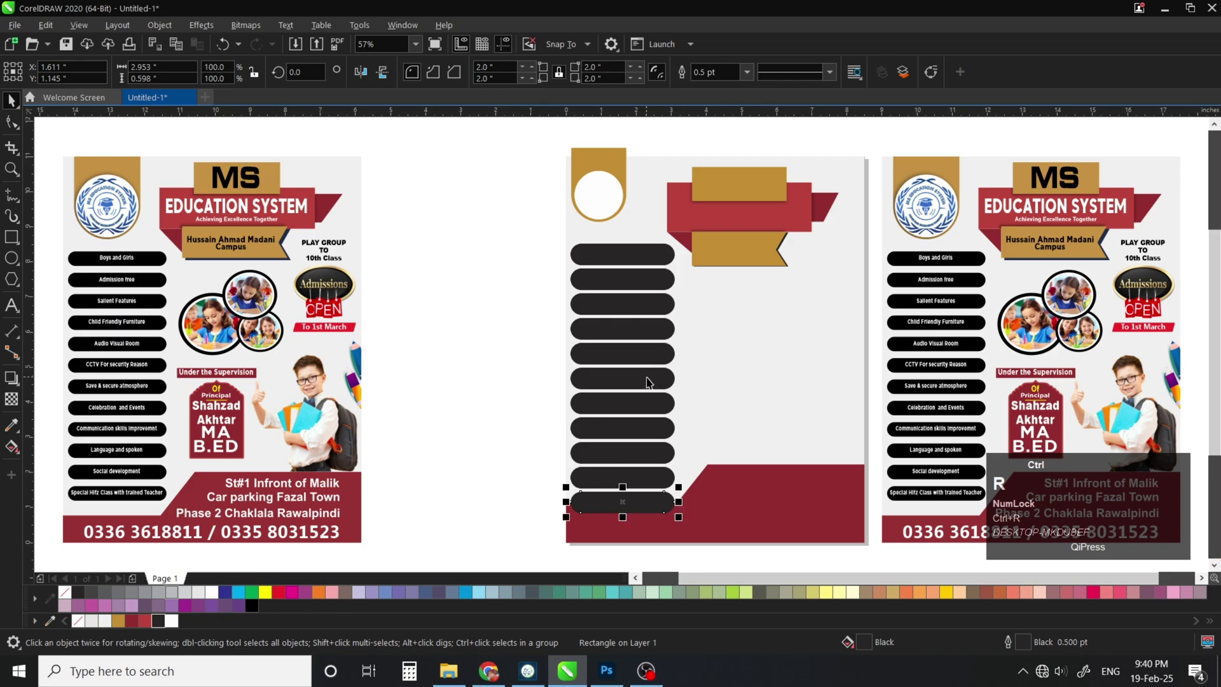
Select all eleven pills, move the column up slightly, and scale it down proportionally to about 2.65 inches wide
scroll(531, 224, "down", 2)
mouse_move(565, 186)
left_mouse_down()
mouse_move(648, 477)
mouse_move(699, 474)
mouse_move(628, 435)
mouse_move(651, 325)
left_mouse_up()
key("ctrl+z")
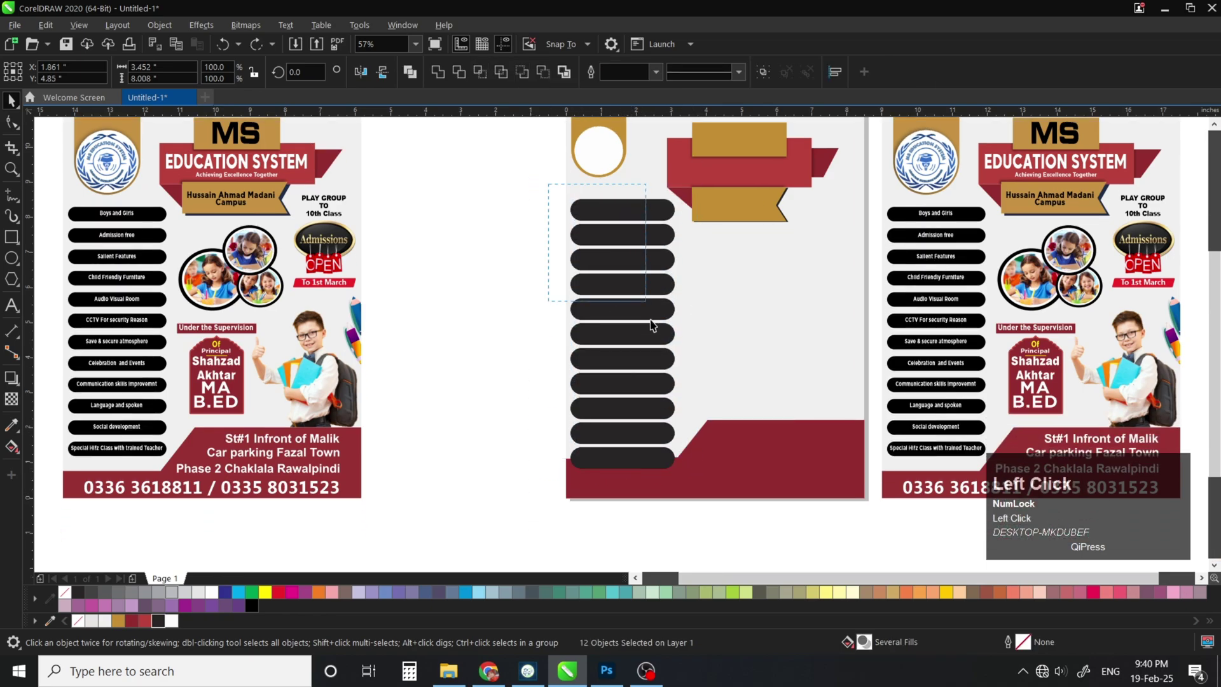
left_click_drag(654, 460, 642, 447)
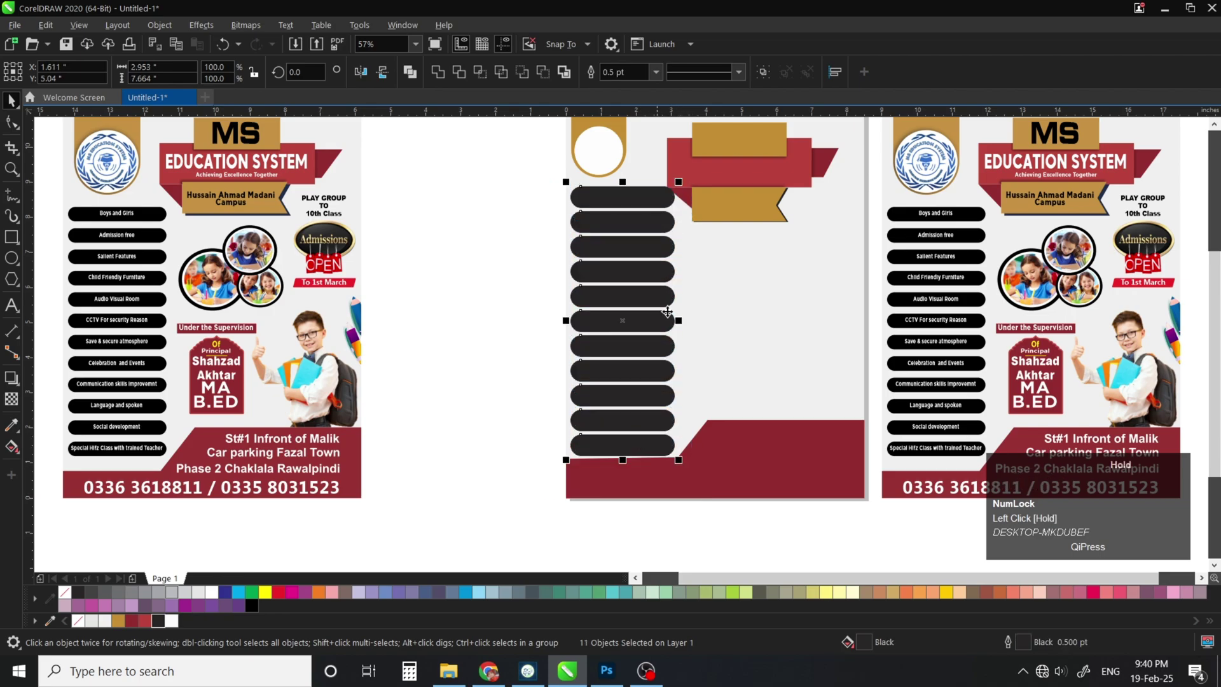
left_click_drag(681, 180, 610, 212)
left_click(422, 272)
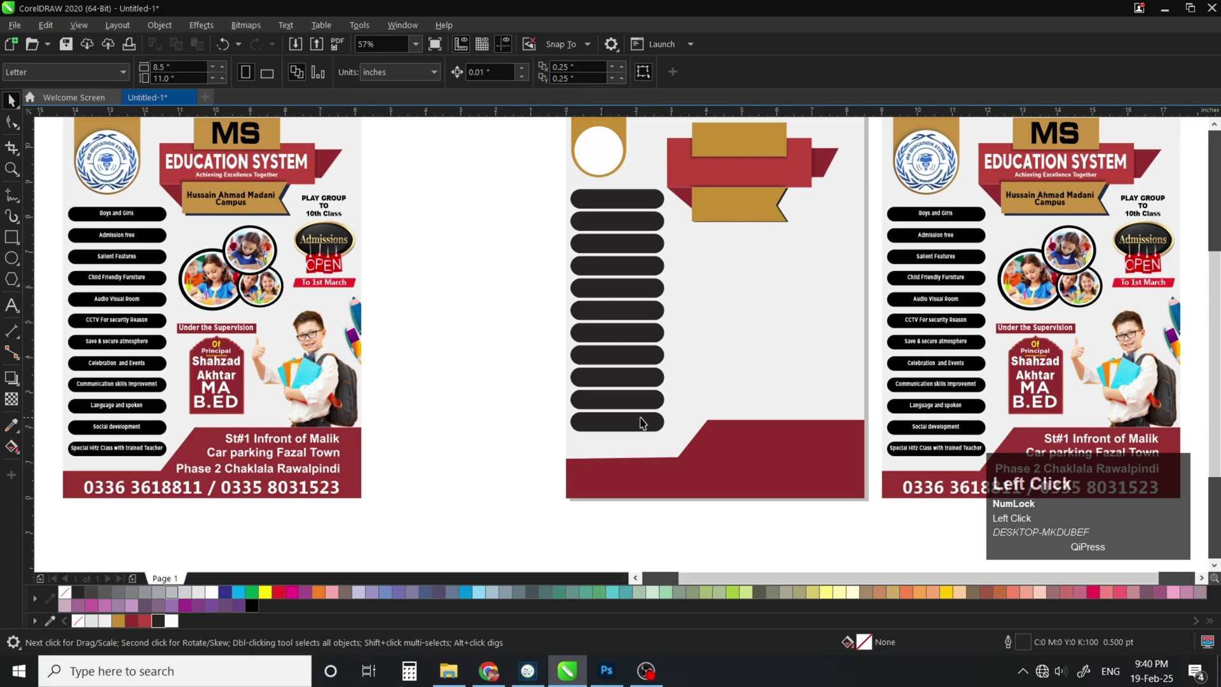
Move the lowest pill down to just above the footer and distribute all the pills evenly in height
left_click(640, 424)
left_click_drag(638, 426, 704, 464)
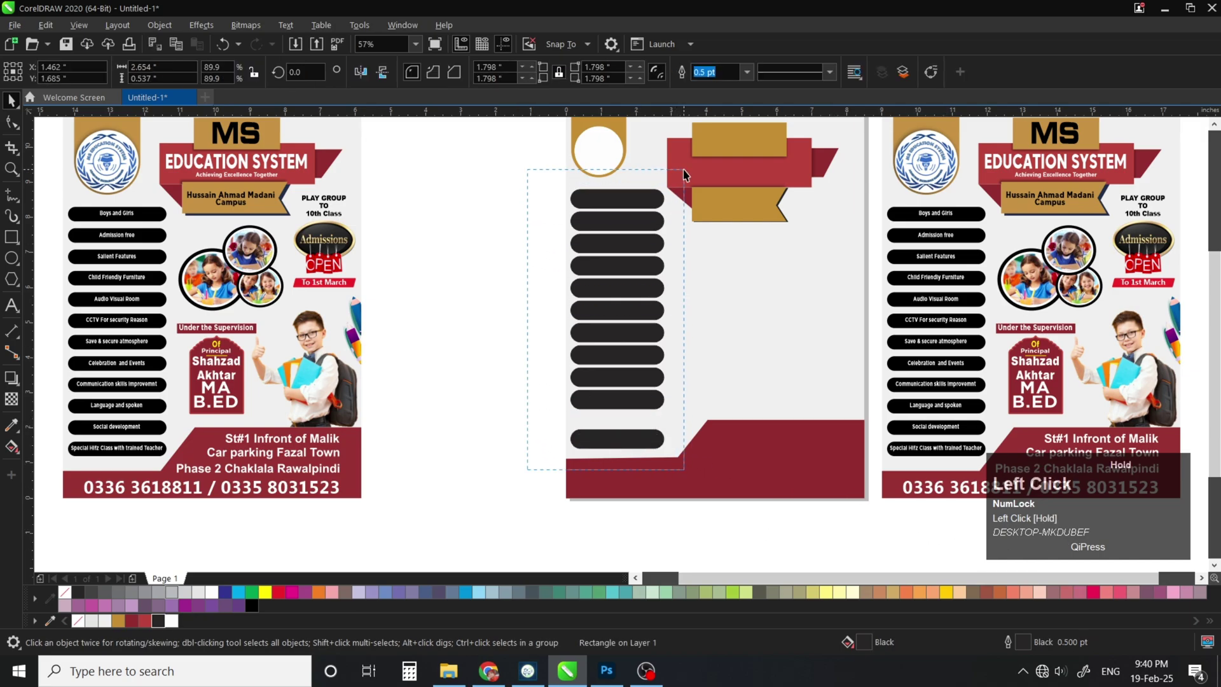
left_click_drag(684, 175, 684, 175)
key("shift+c")
left_click(422, 346)
key("F4")
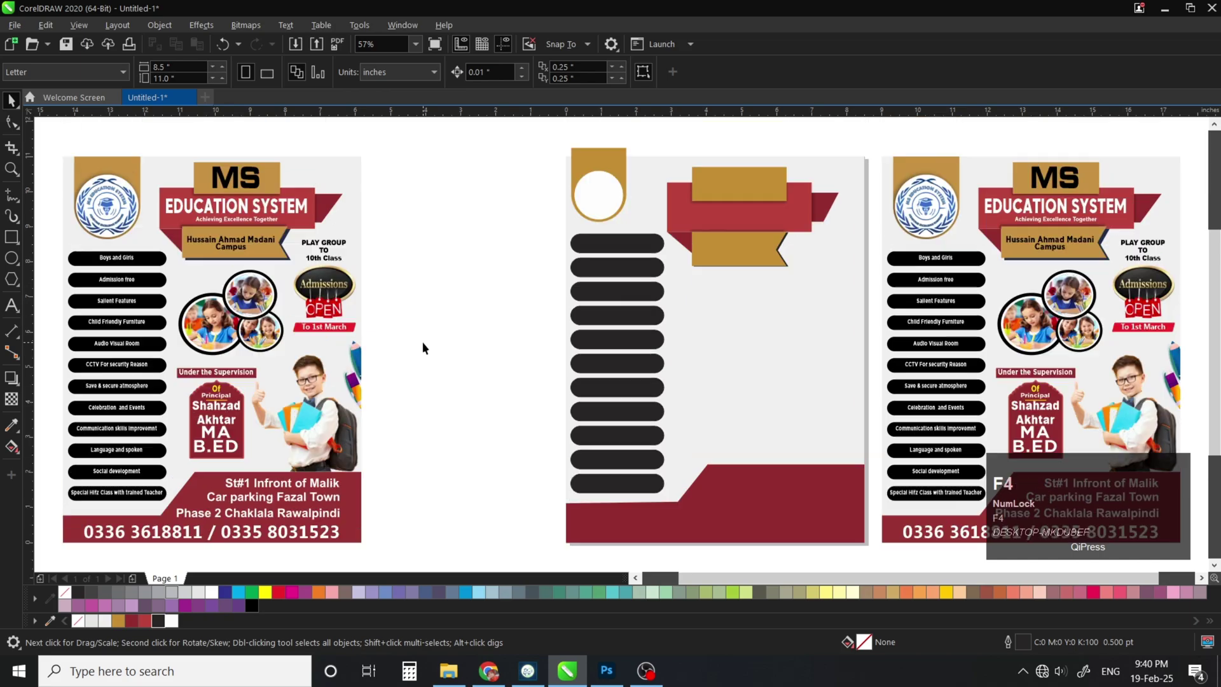
left_click(663, 350)
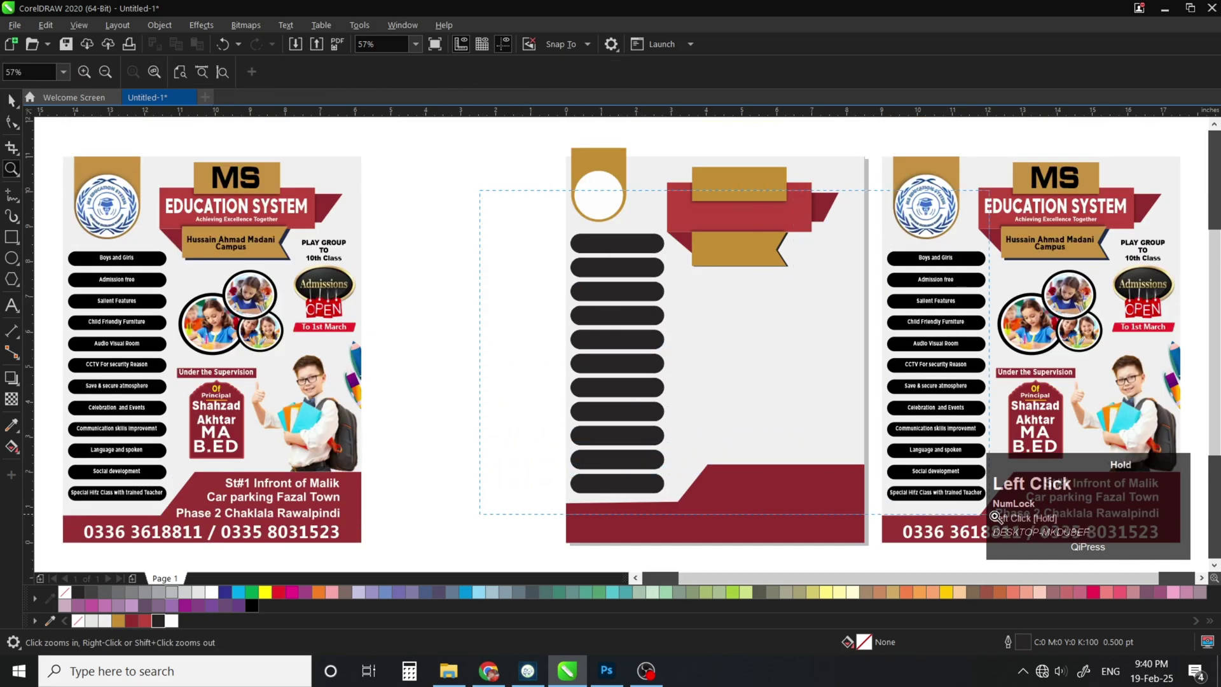
left_click_drag(994, 517, 991, 513)
key("space")
key("F4")
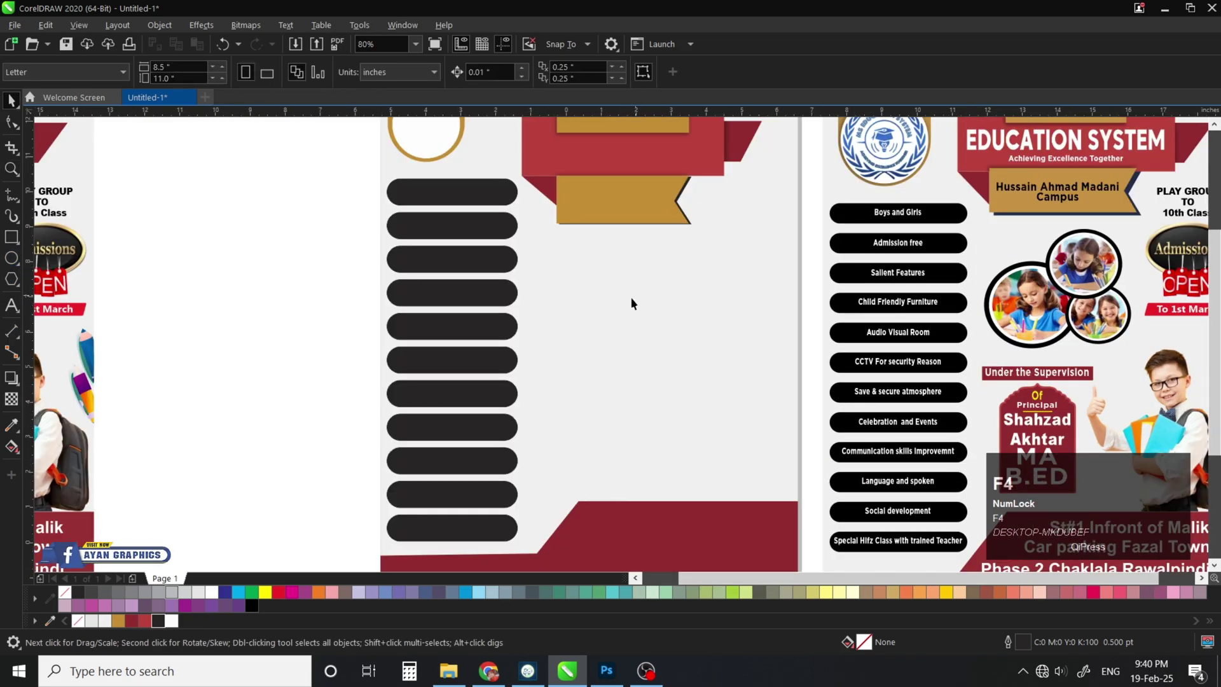
Draw a circle about 2.19 inches across on the empty pasteboard left of the page, with black fill and outline
left_click(11, 257)
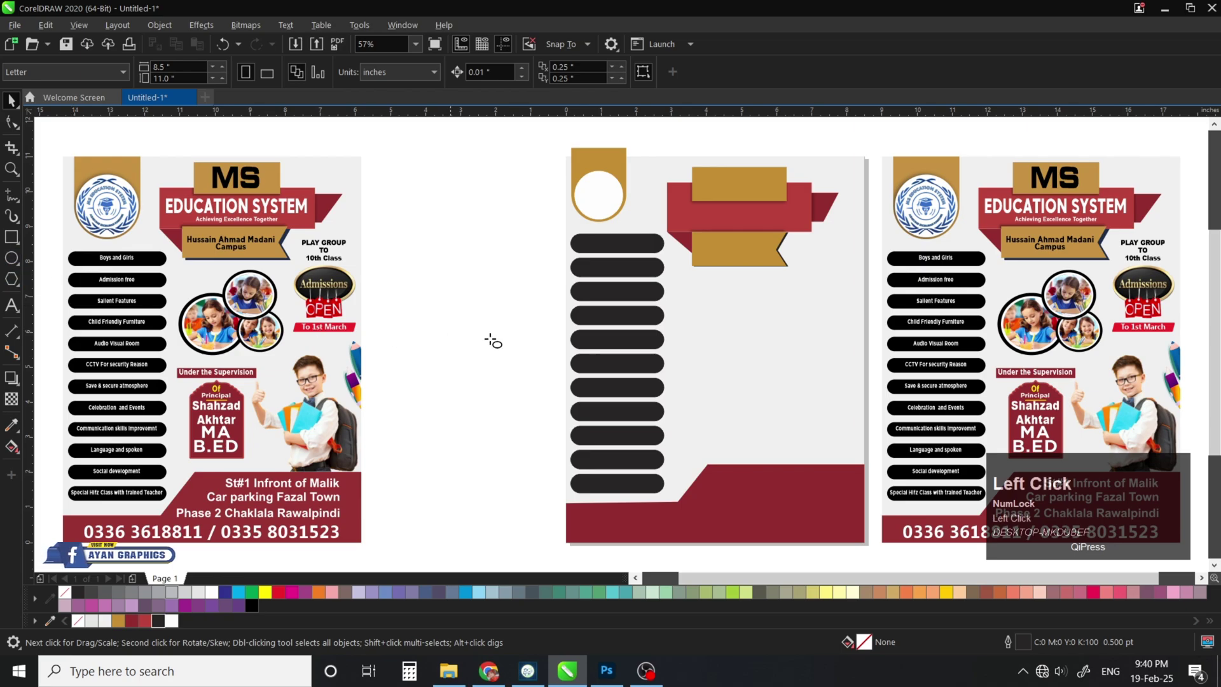
left_click_drag(431, 244, 508, 324)
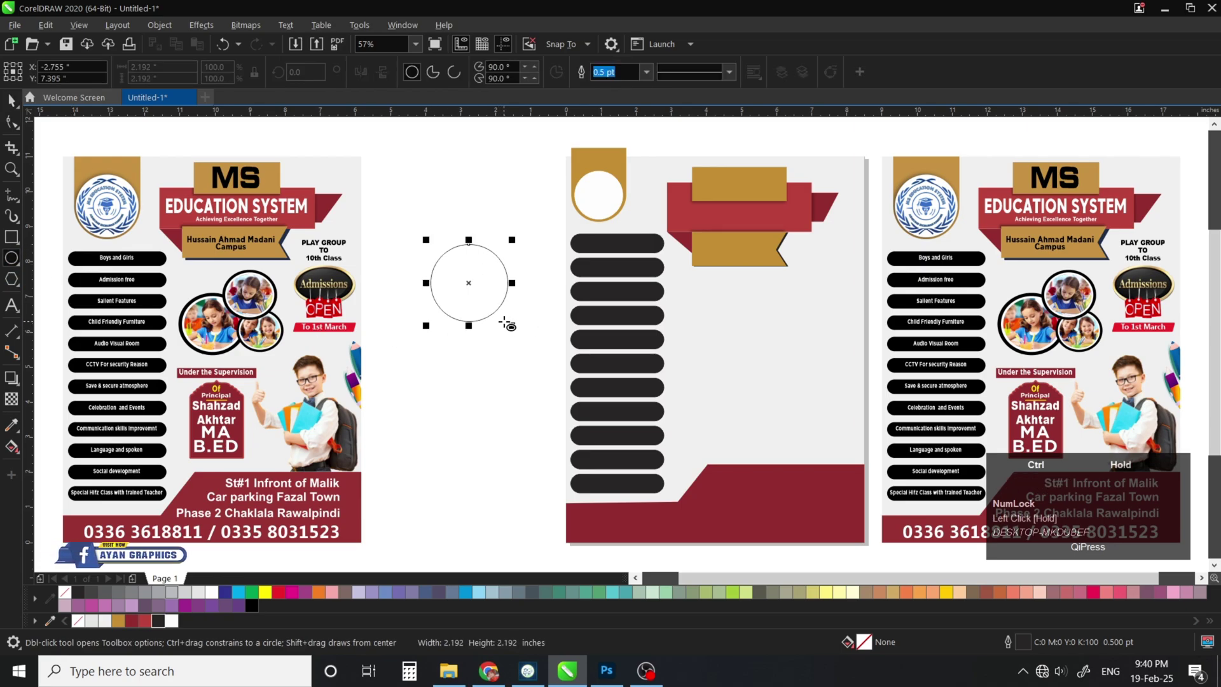
left_click(152, 625)
right_click(152, 625)
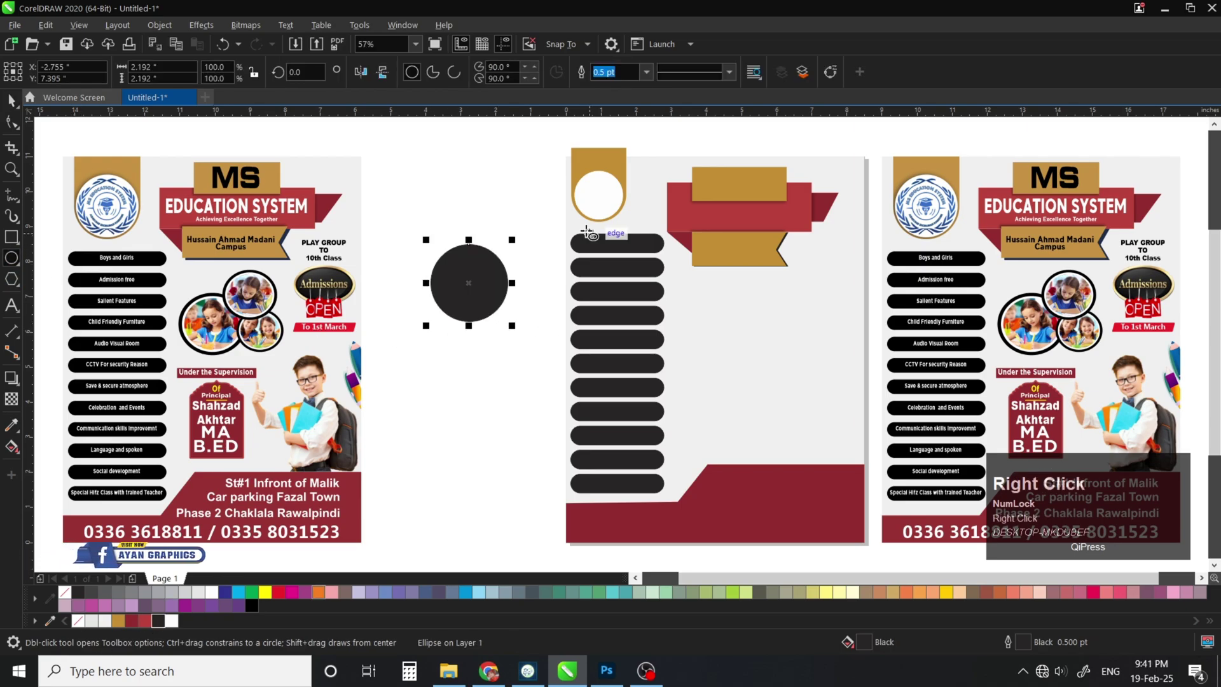
Add a concentric copy of the black circle reduced to about 1.89 inches across and fill it white
key("z")
left_click(705, 356)
key("space")
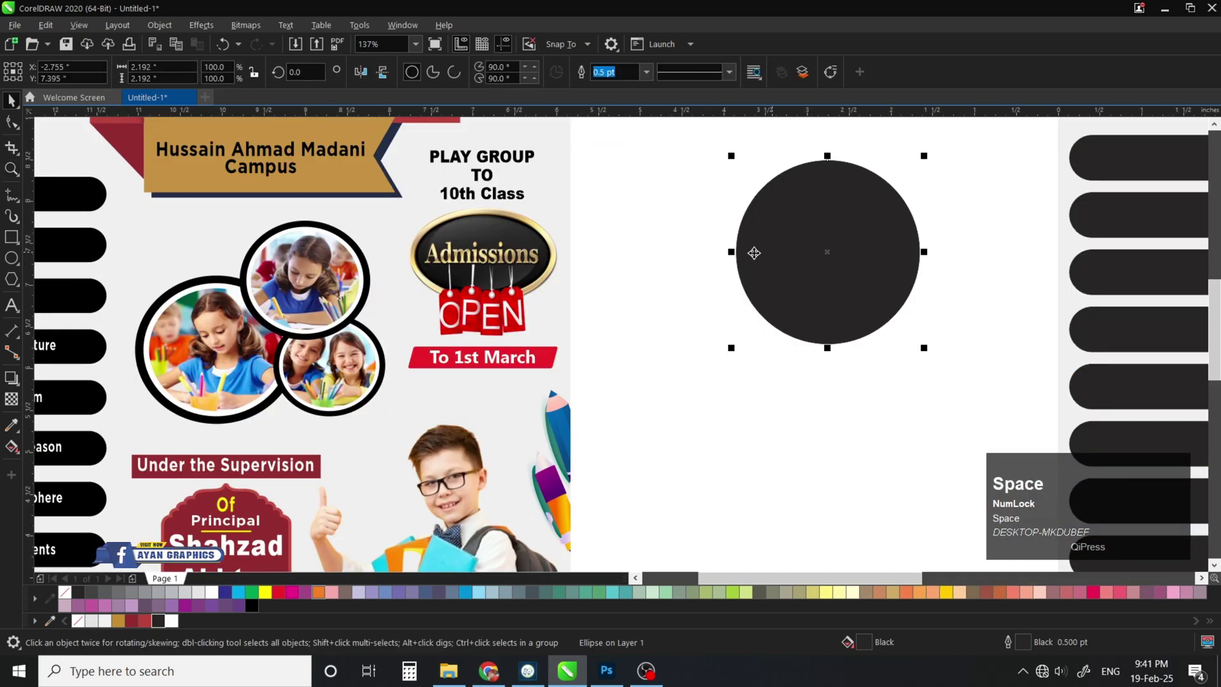
left_click_drag(923, 153, 910, 168)
right_click(915, 168)
left_click(172, 620)
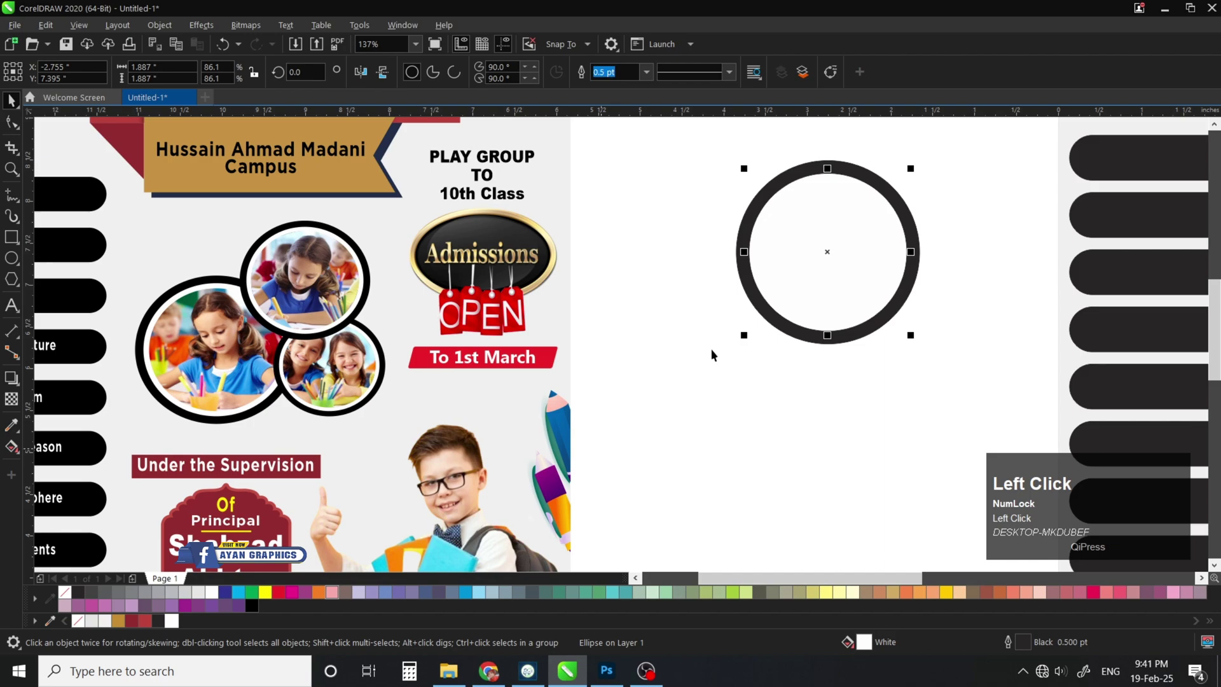
Add two overlapping copies of the ringed circle on its right side, one above the other, each about 1.87 inches across
key("F3")
key("z")
left_click(923, 208)
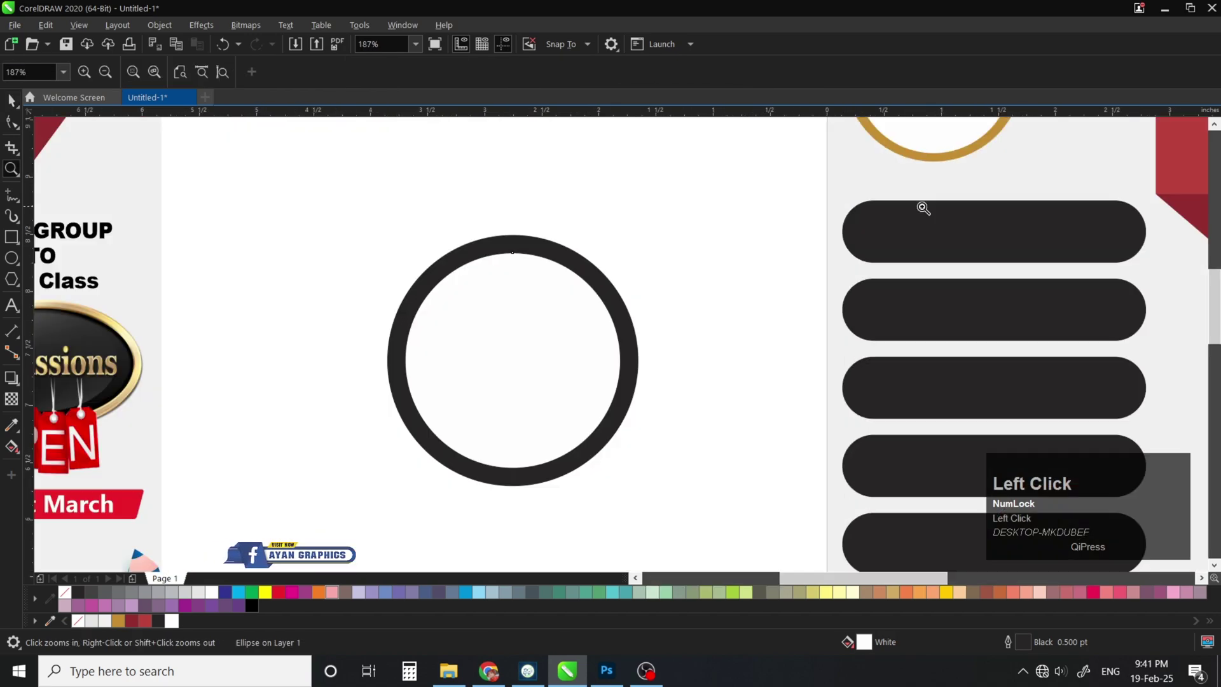
key("F4")
key("space")
left_click_drag(523, 212, 414, 350)
left_click_drag(467, 294, 507, 251)
right_click(507, 250)
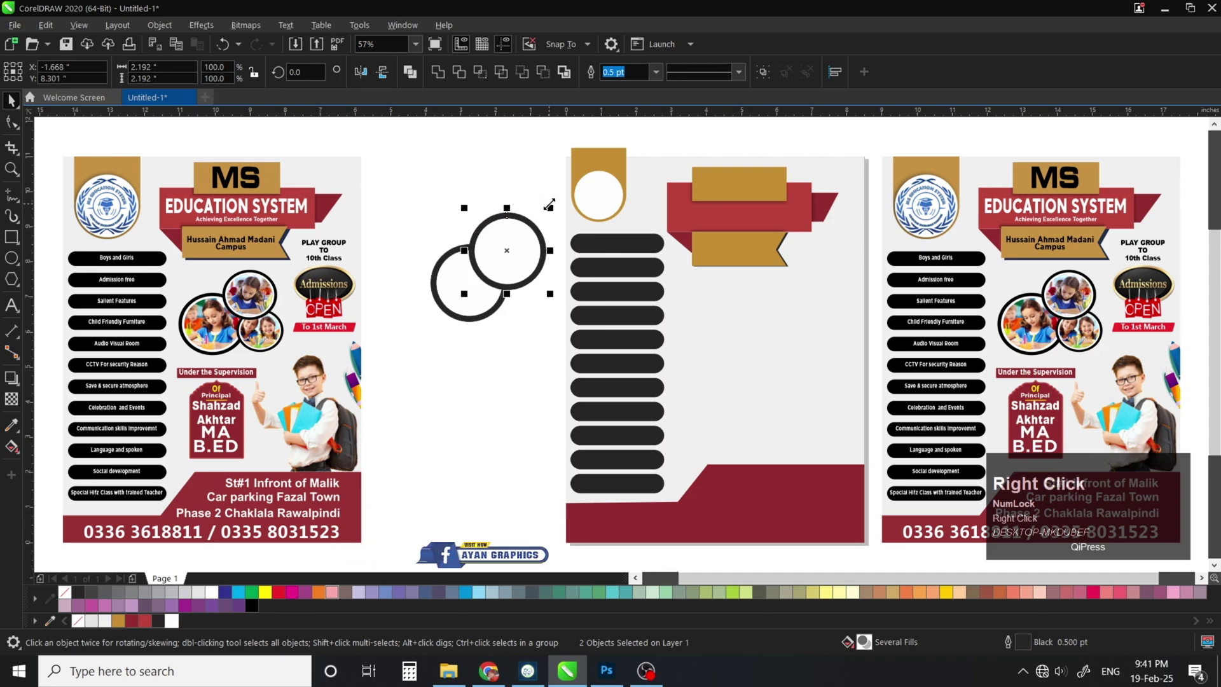
left_click_drag(549, 207, 517, 290)
right_click(516, 290)
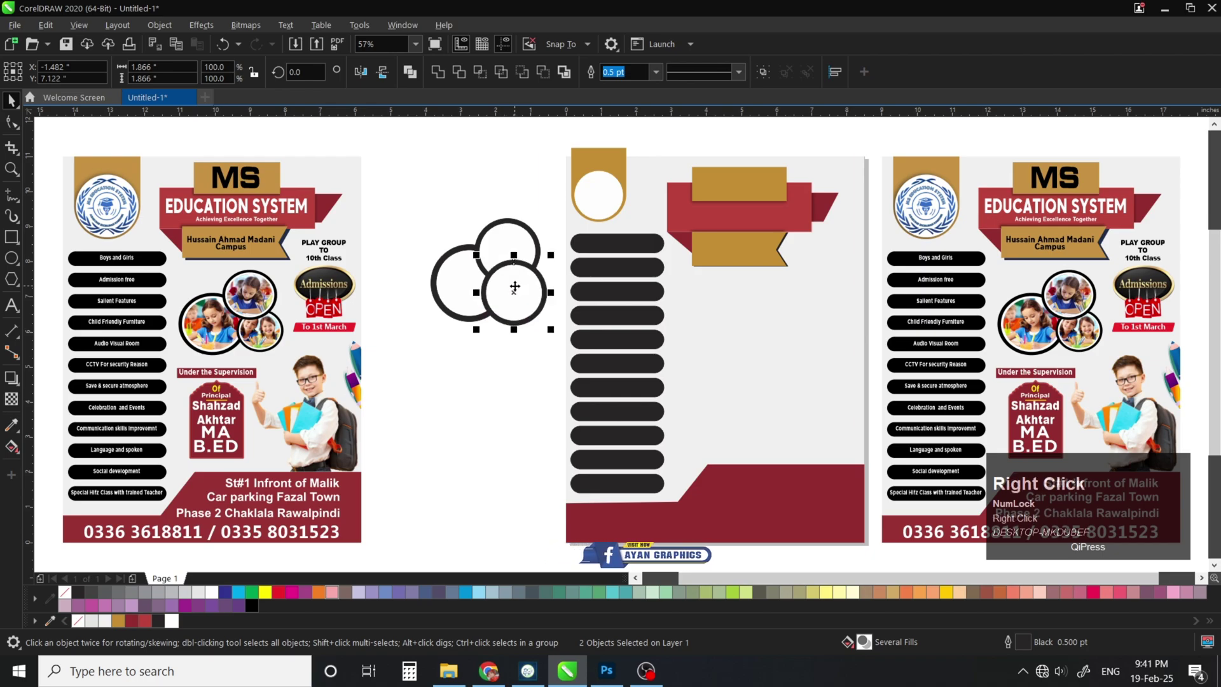
Group the lower ringed copy, shrink it to about 1.47 inches across, and send it behind the other two circles
key("ctrl+g")
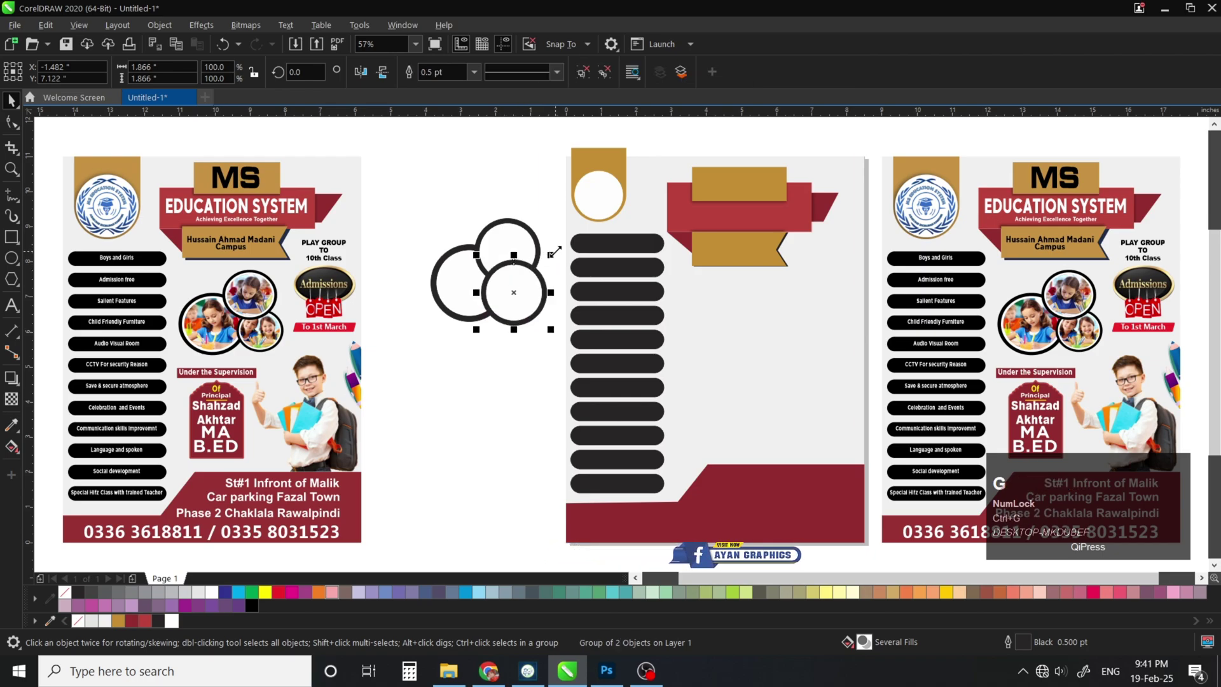
left_click_drag(551, 255, 552, 264)
key("shift+Page_Down")
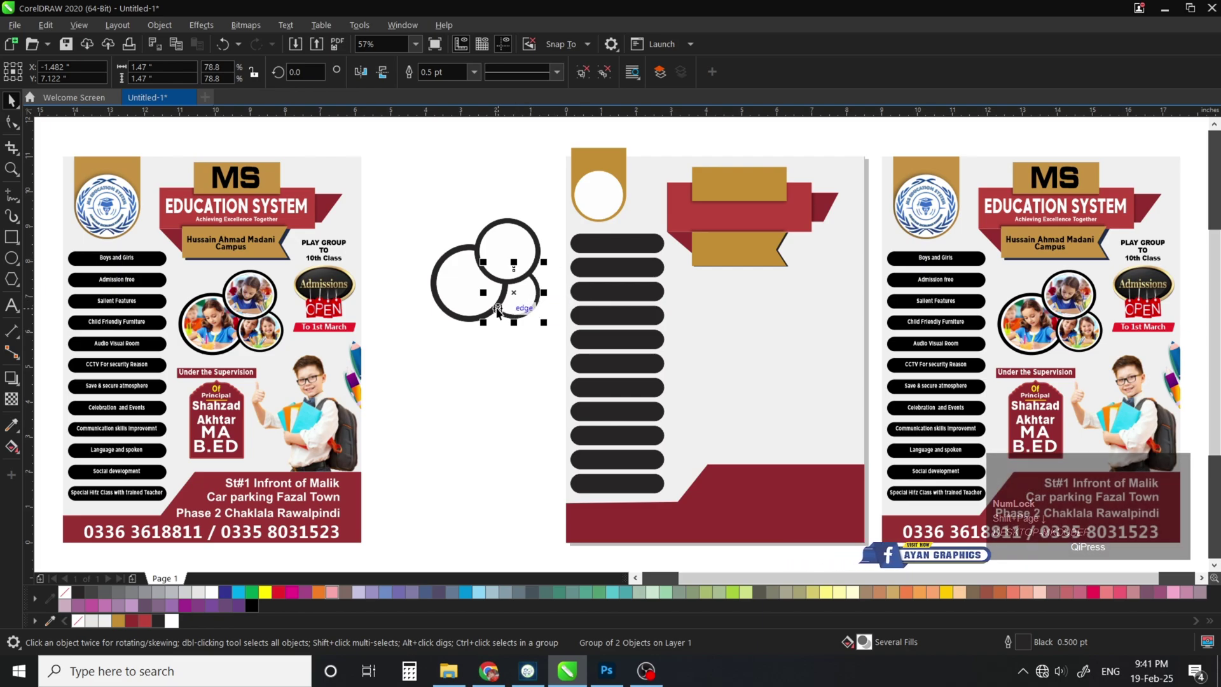
left_click(439, 298)
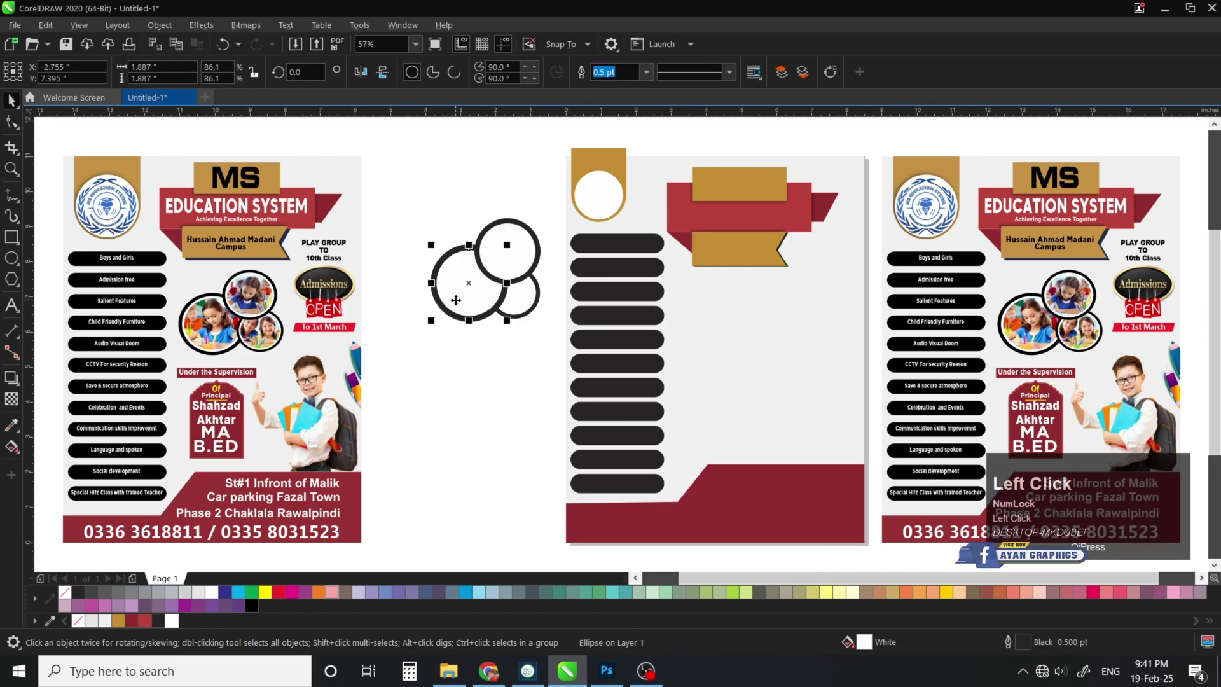
Group the large ringed circle's two circles and send the group behind the two smaller ringed circles
key("shift")
left_click(436, 305)
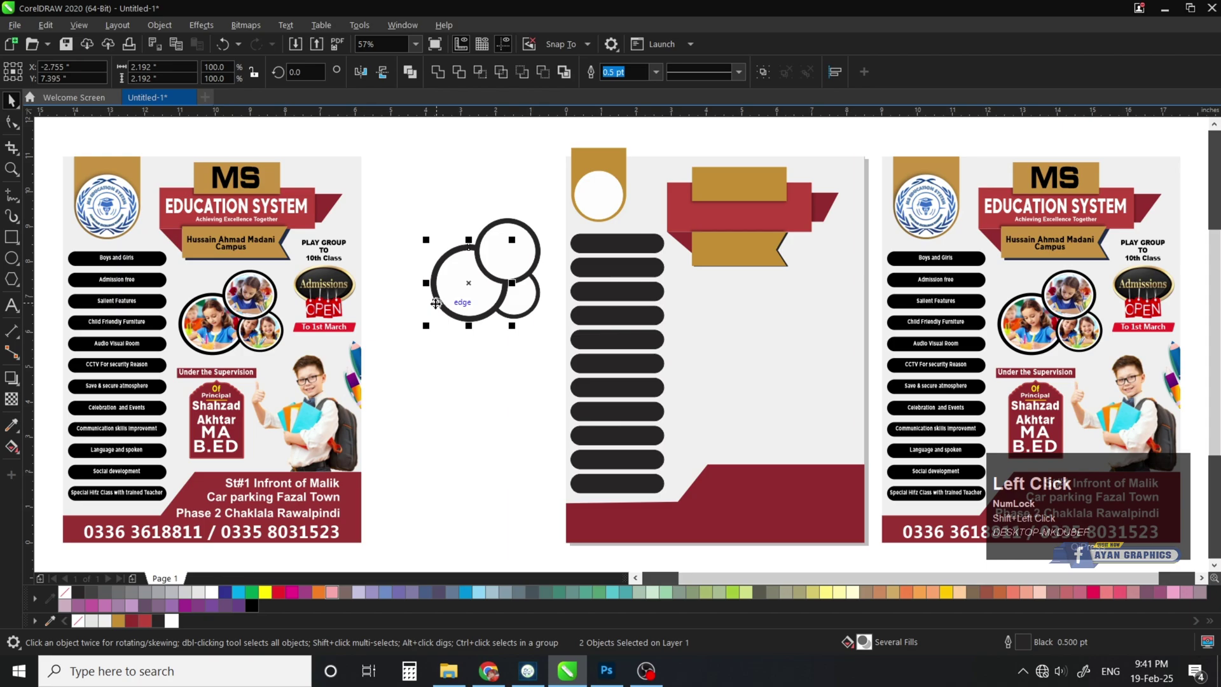
key("shift+Page_Down")
key("Page_Down")
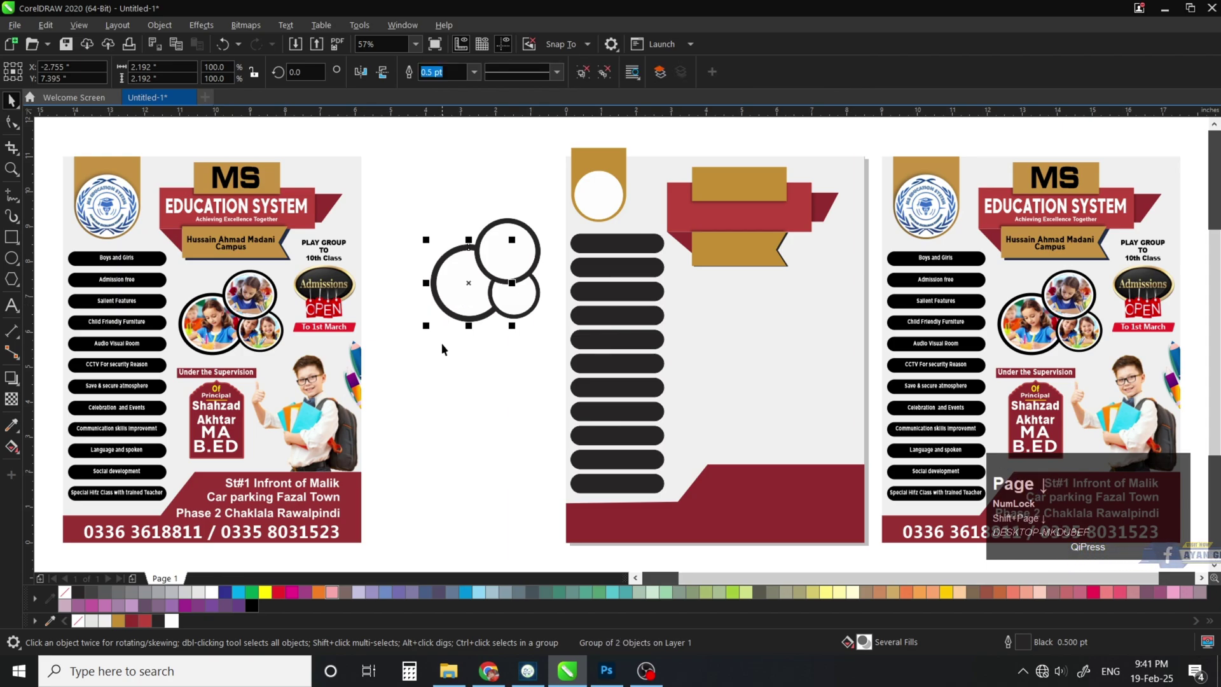
left_click(428, 213)
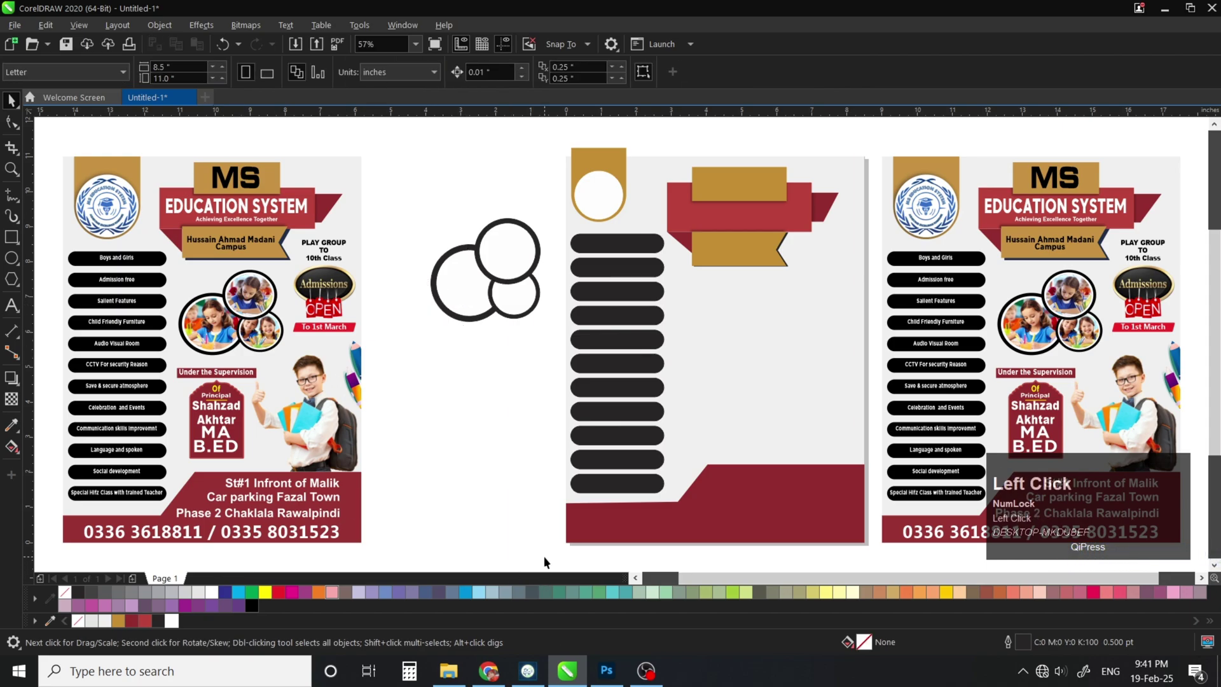
Import the Ribbons 54 arch image from the RIBONS\Ribns folder onto the pasteboard below the circles
left_click(448, 670)
double_click(1158, 407)
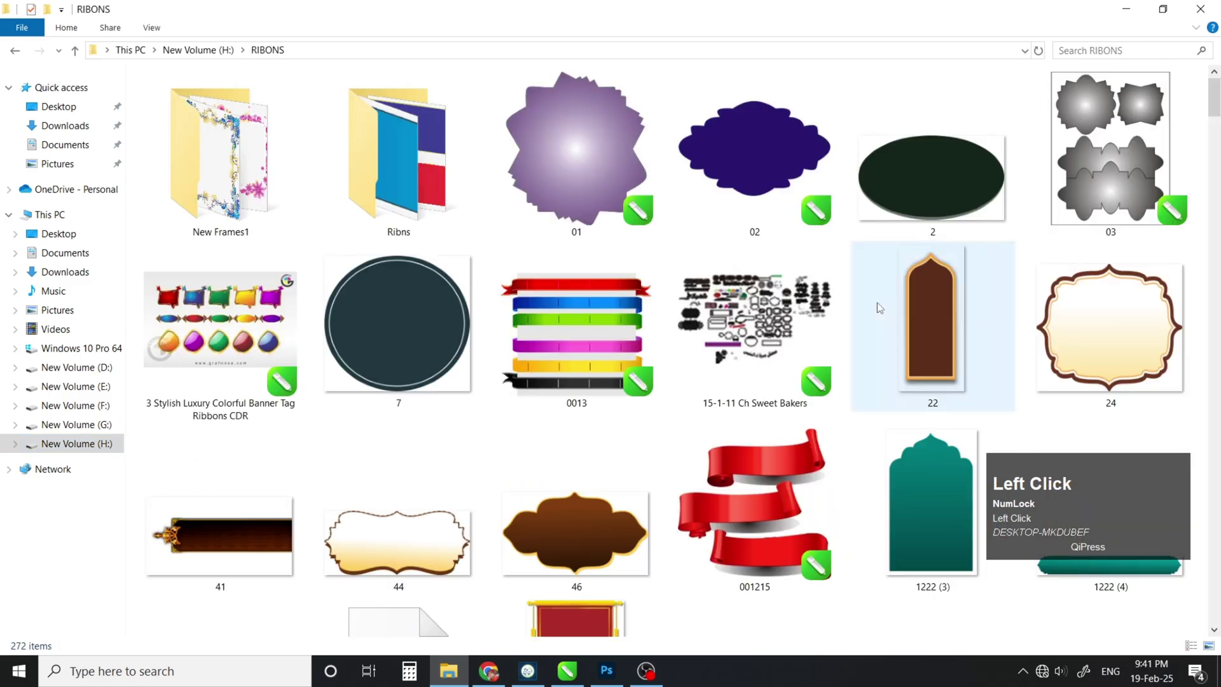
double_click(376, 170)
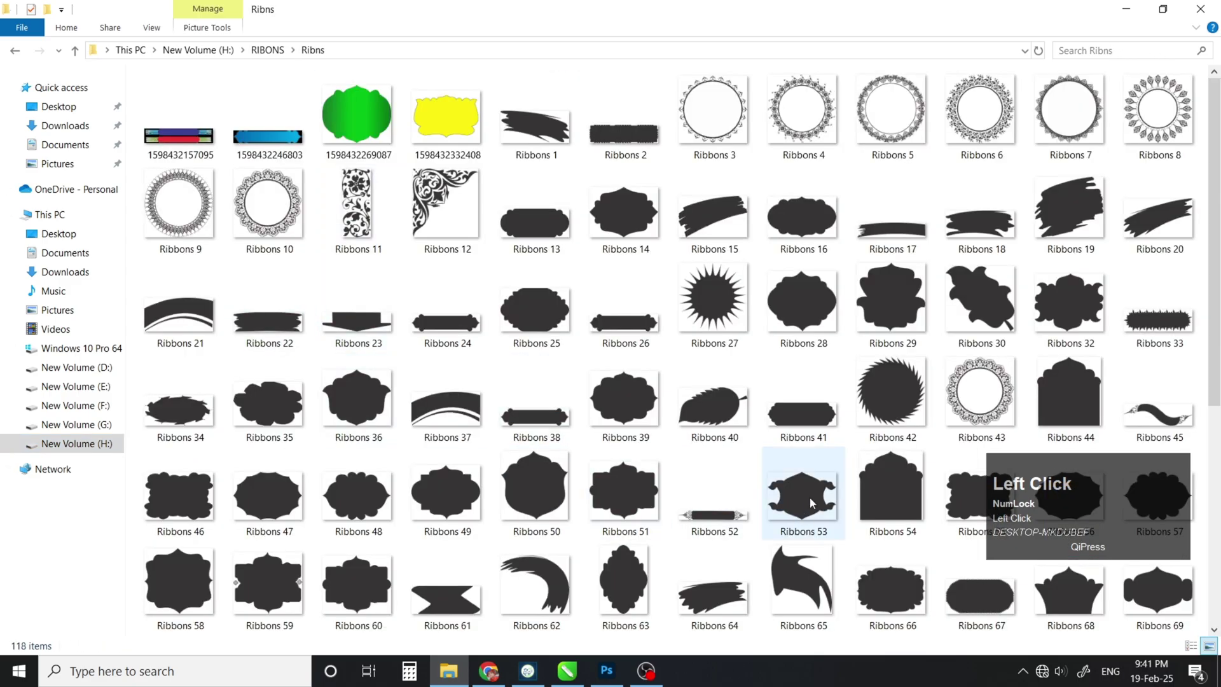
left_click_drag(900, 502, 503, 416)
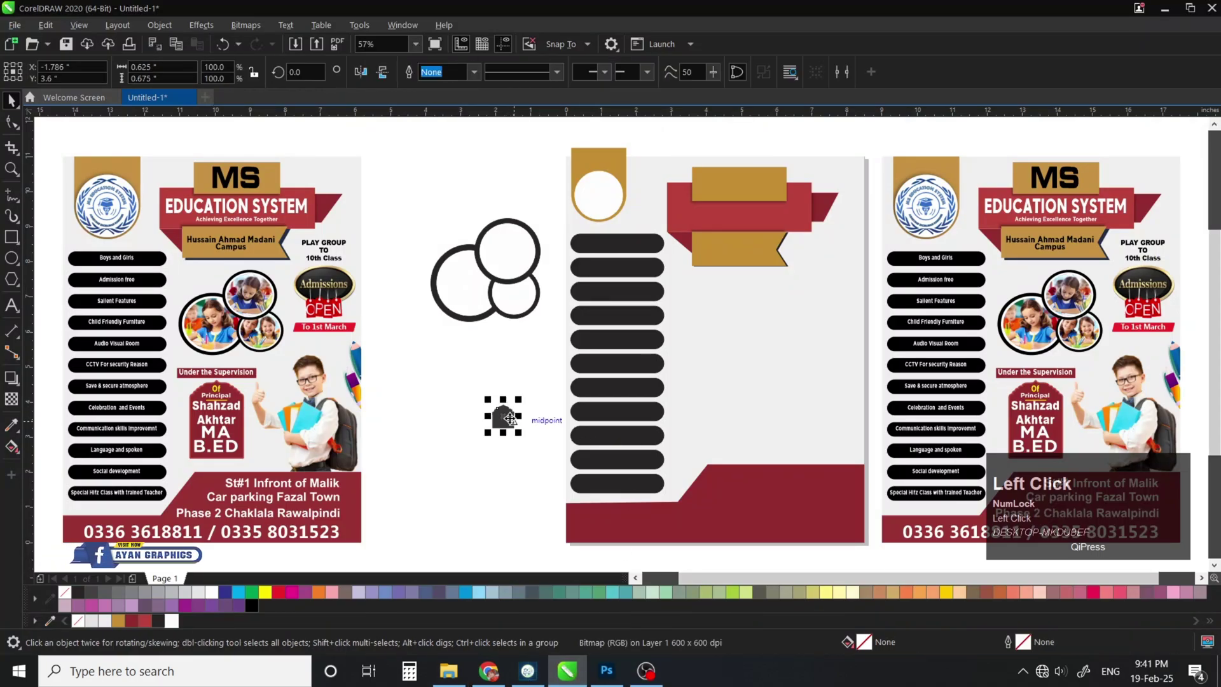
Place the arch as a curve above the footer, about 2.23 by 3.01 inches, with #942A2C fill and #BD423A outline
left_click_drag(521, 415, 773, 359)
key("F10")
left_click_drag(835, 422, 695, 462)
key("space")
left_click_drag(726, 407, 720, 399)
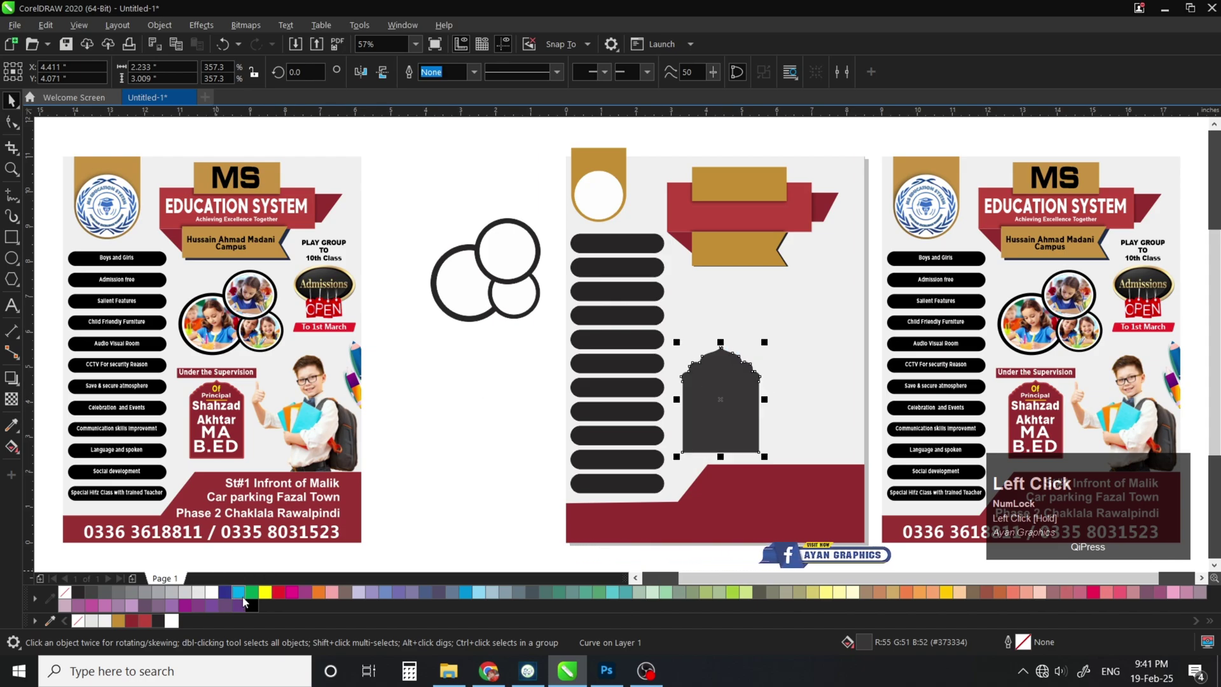
right_click(146, 621)
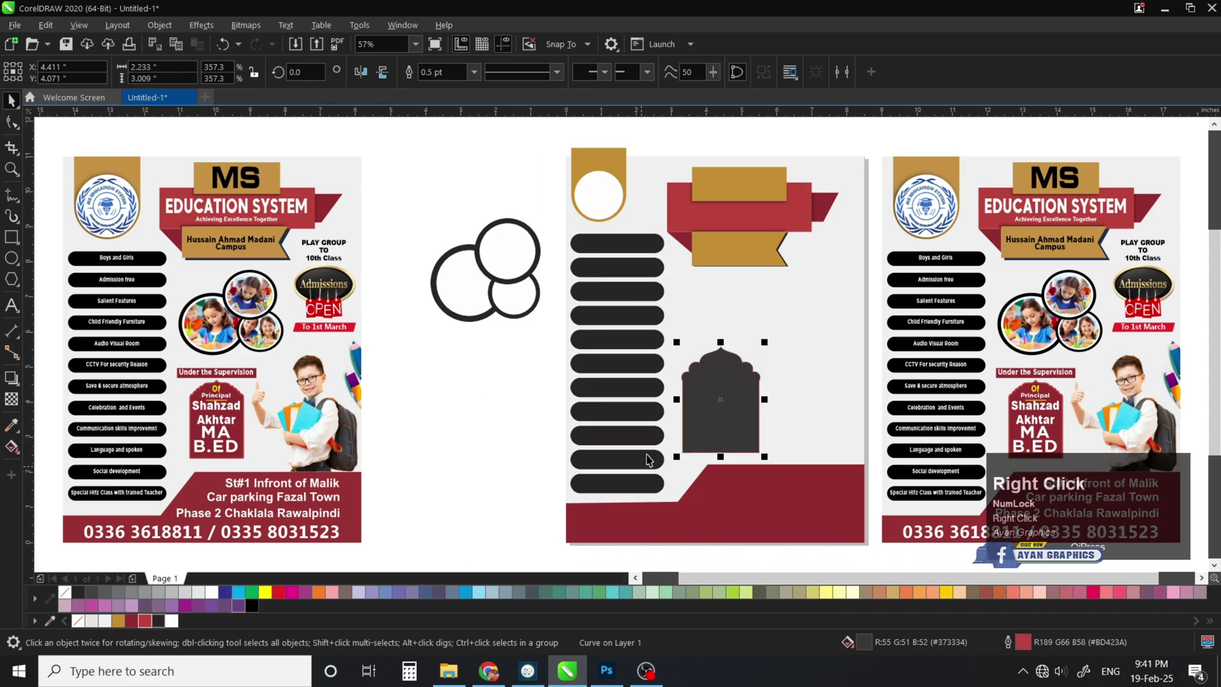
left_click(129, 620)
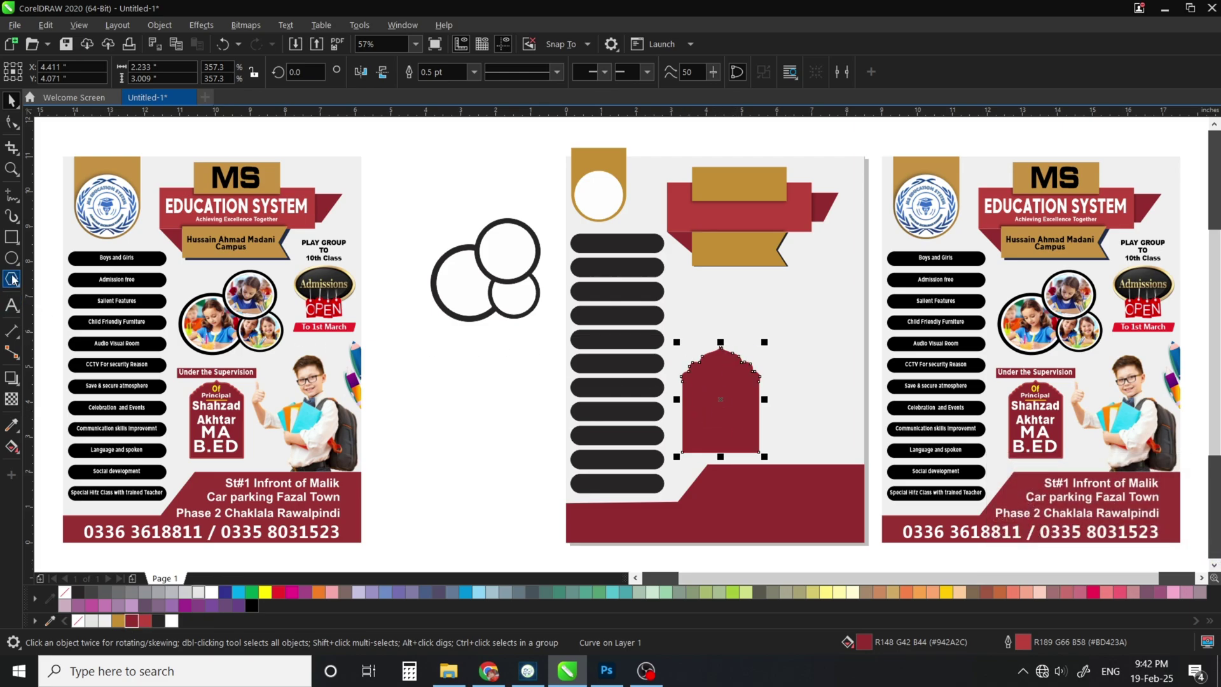
Draw a rectangle about 3.23 by 0.6 inches above the arch, with dark red #942A2C fill and outline
left_click(11, 237)
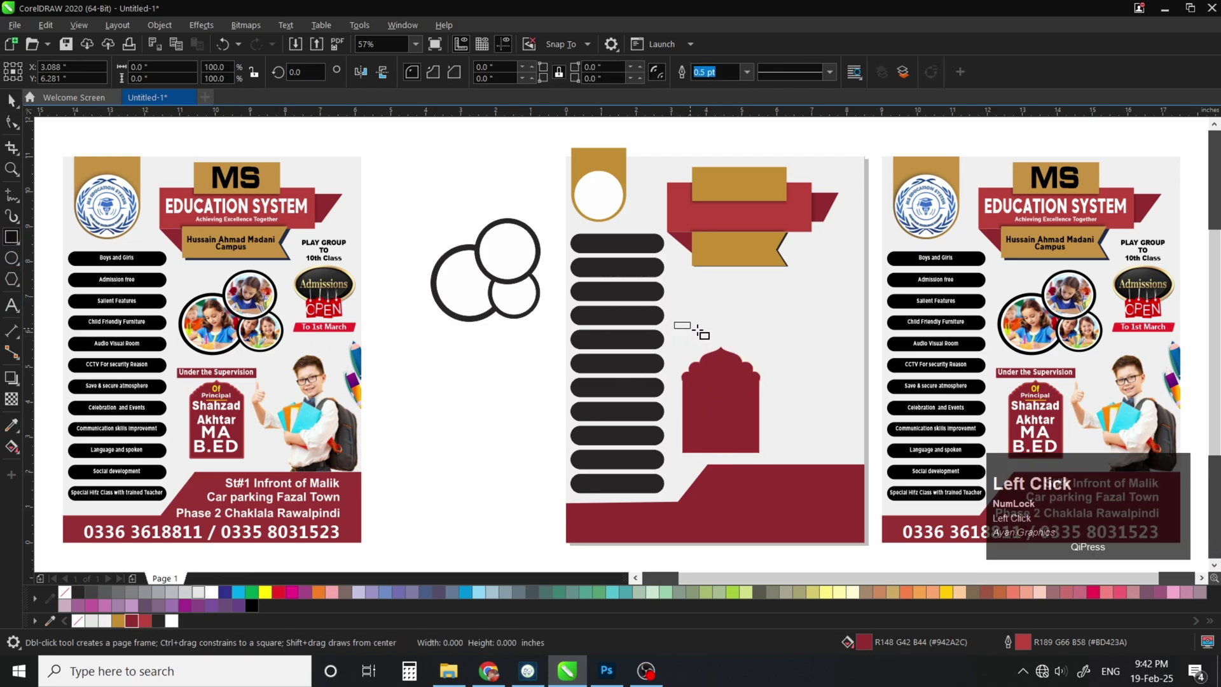
left_click_drag(697, 330, 789, 343)
key("space")
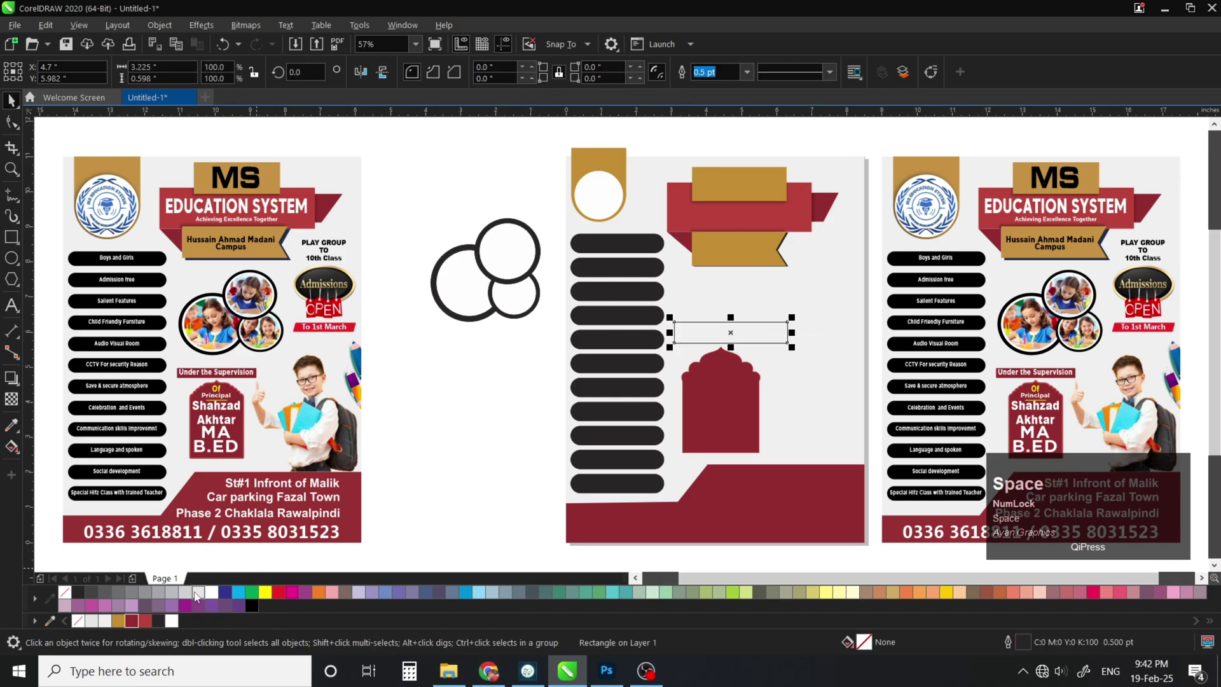
left_click(132, 620)
right_click(132, 620)
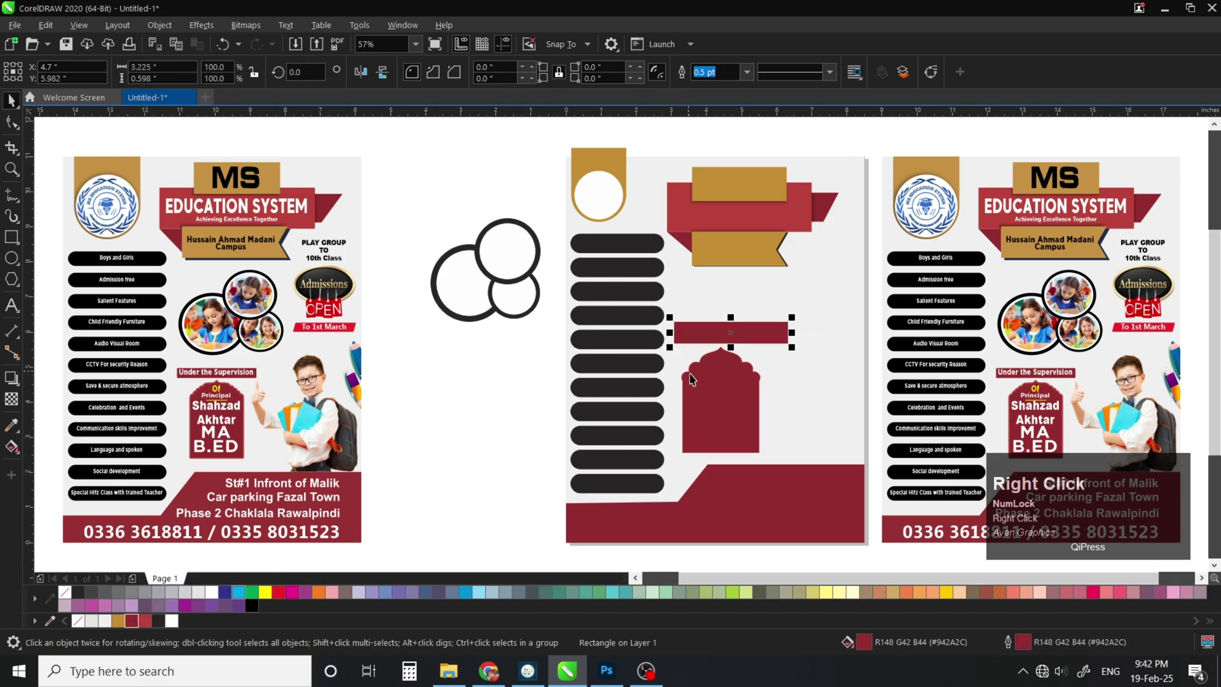
Center the bar over the arch and scale both down together to about 2.91 by 3.35 inches, just above the footer
left_click(714, 391, "shift")
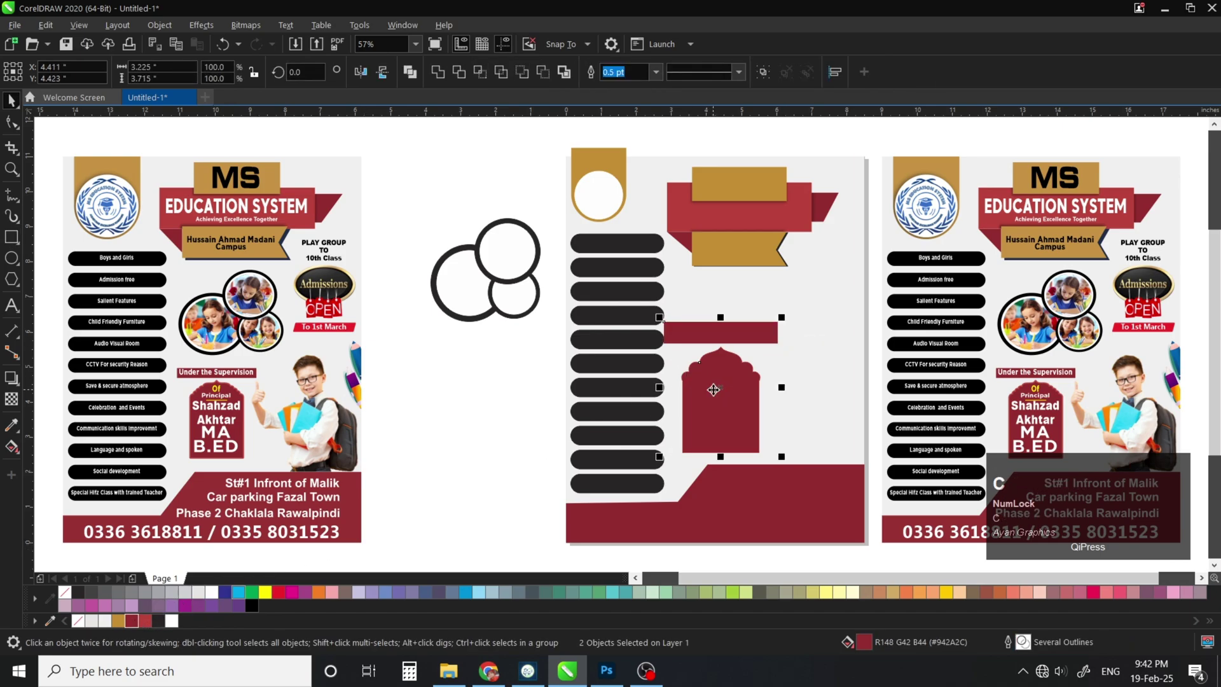
left_click_drag(727, 381, 736, 380)
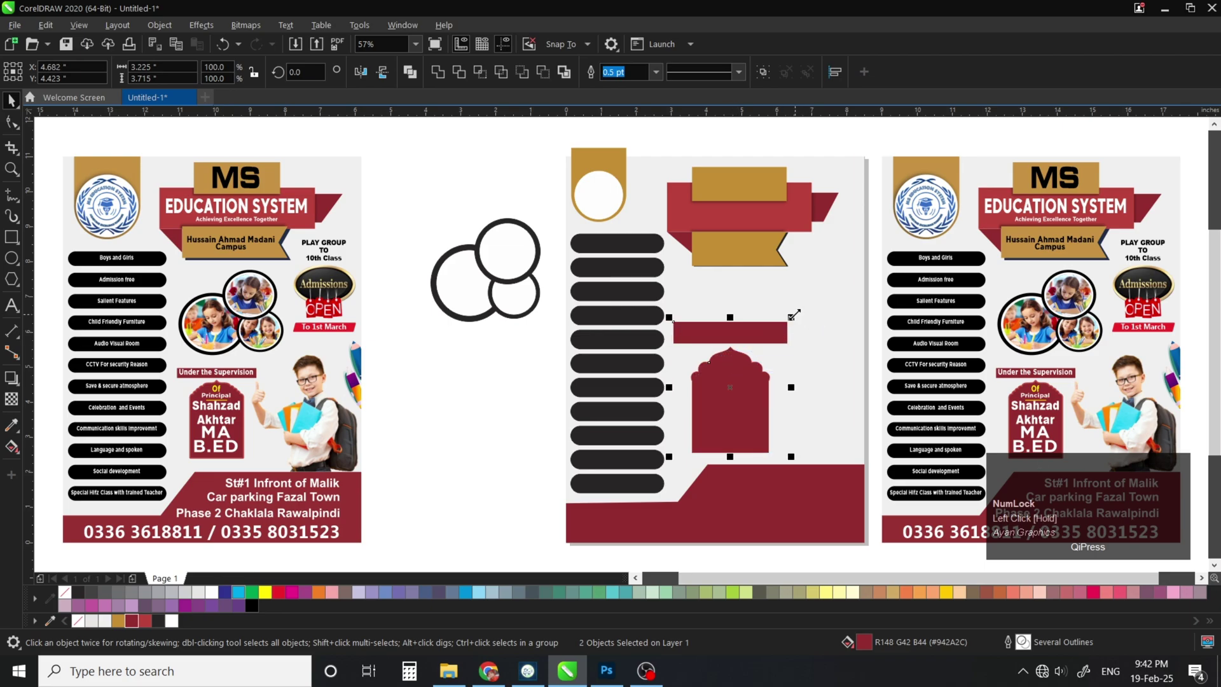
left_click_drag(790, 318, 787, 322)
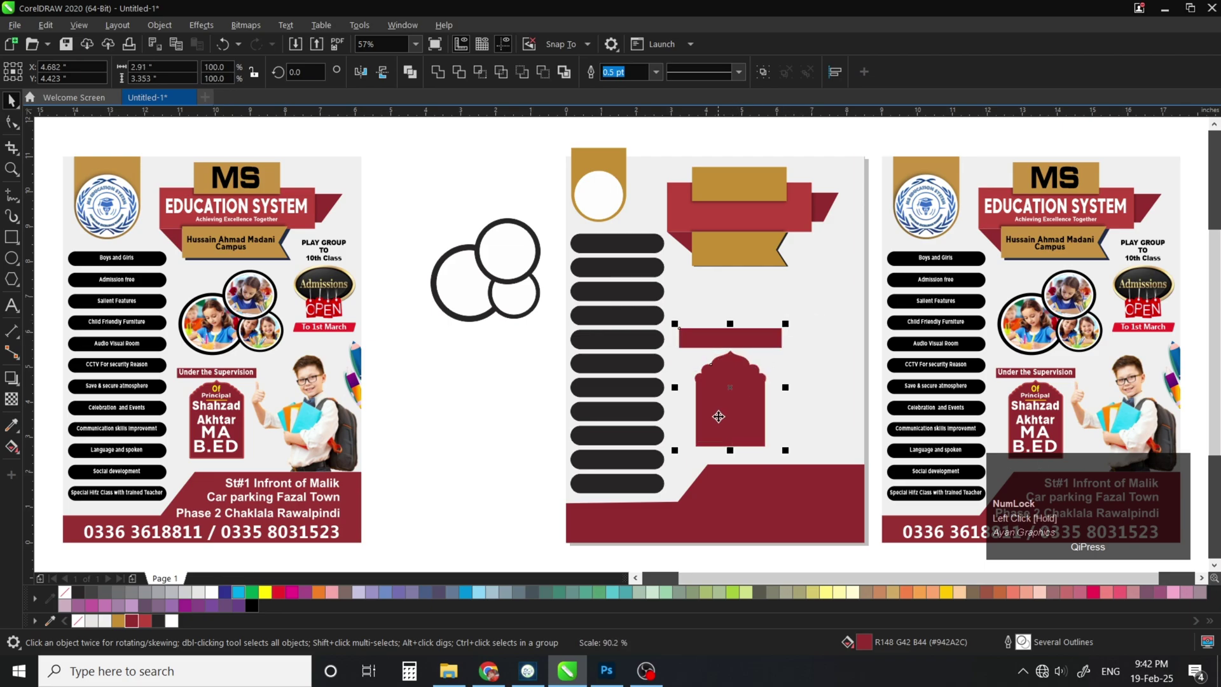
left_click_drag(723, 414, 719, 418)
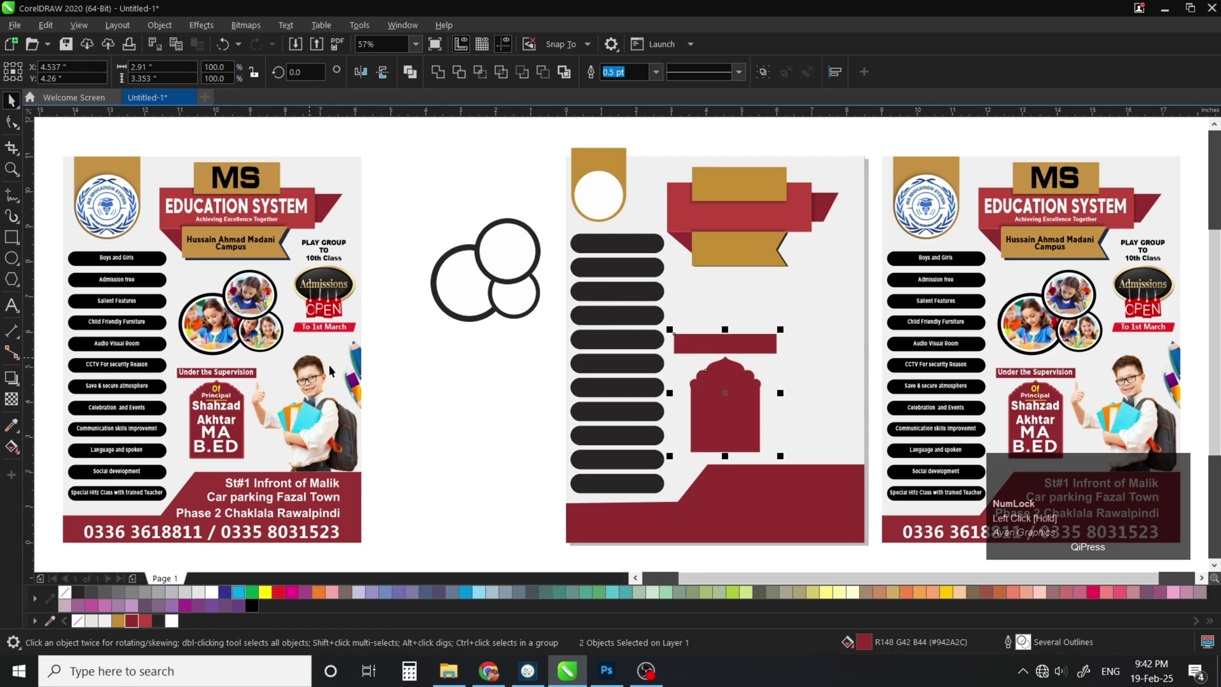
Copy the circular photo group from the reference flyer to above the red bar, scaled to about 1.77 inches wide
left_click(215, 337)
left_click(248, 311)
left_click_drag(242, 305, 742, 297)
right_click(741, 298)
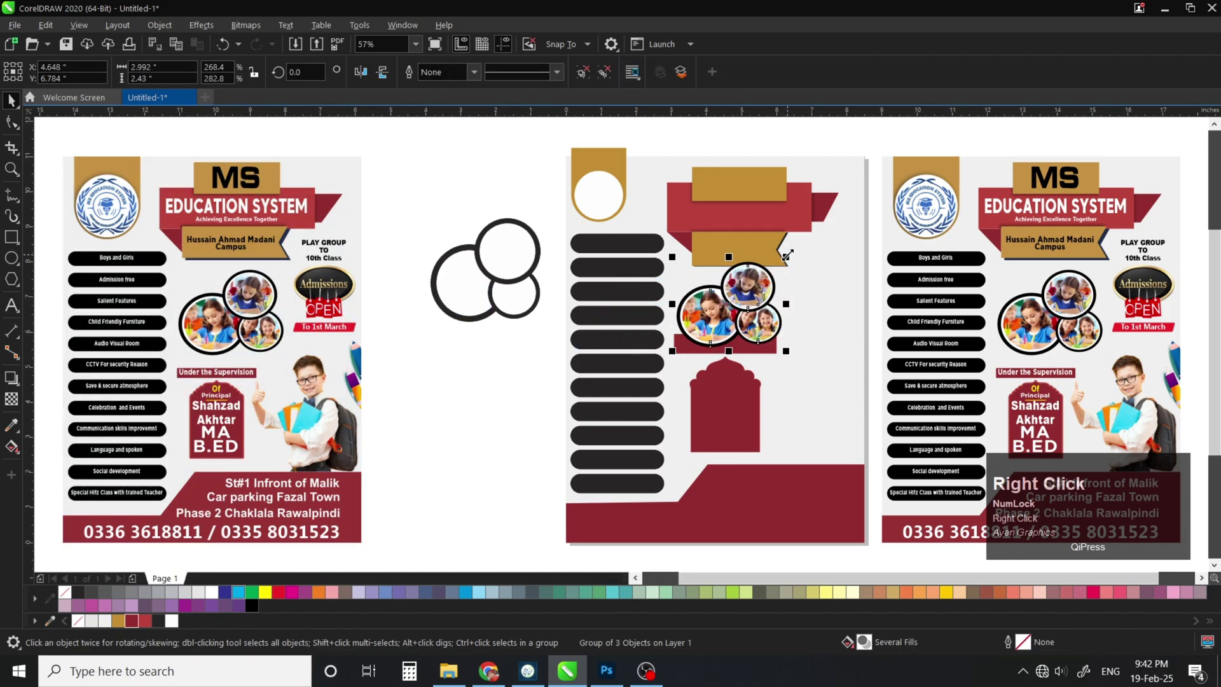
left_click_drag(787, 255, 763, 276)
left_click_drag(716, 328, 716, 324)
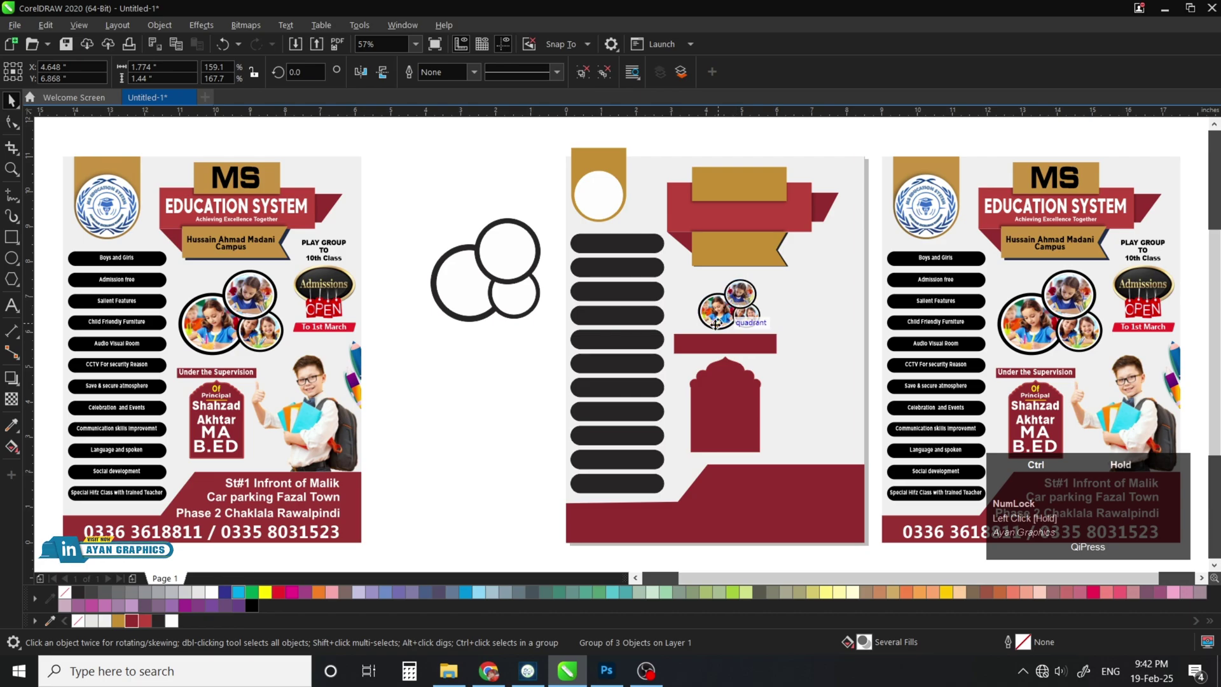
Shrink the red bar to about 1.99 by 0.37 inches and lower it onto the arch's tip
scroll(747, 378, "up", 3)
left_click(775, 336)
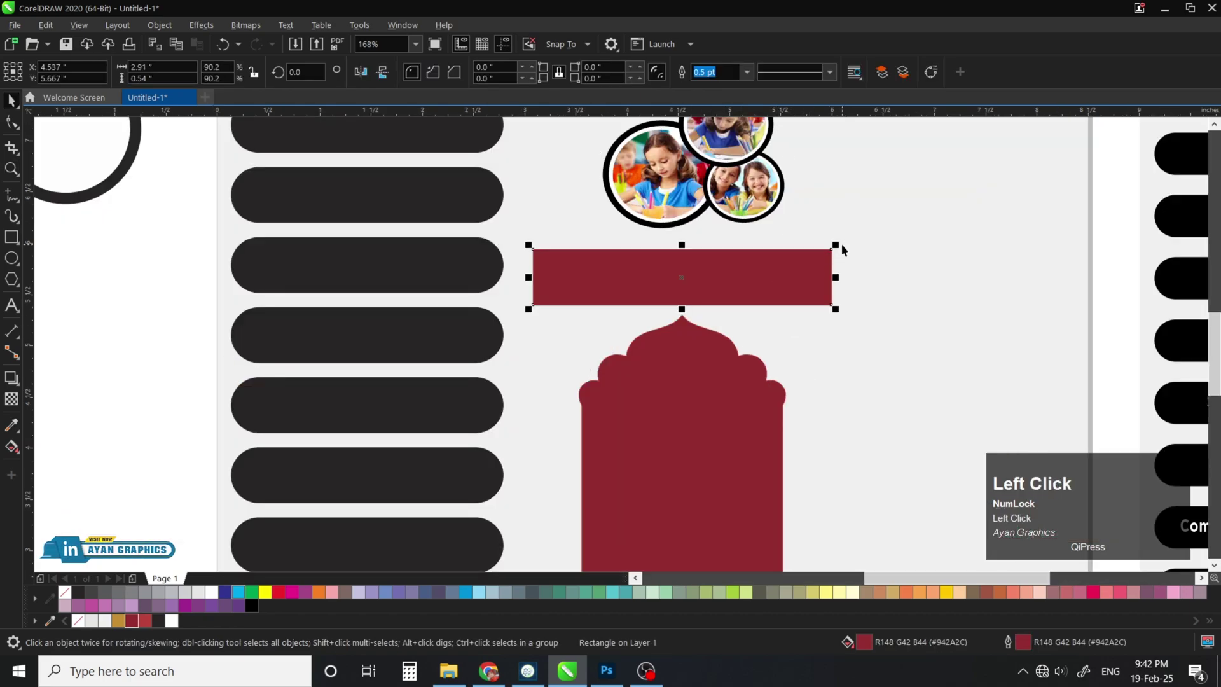
left_click_drag(835, 245, 788, 254)
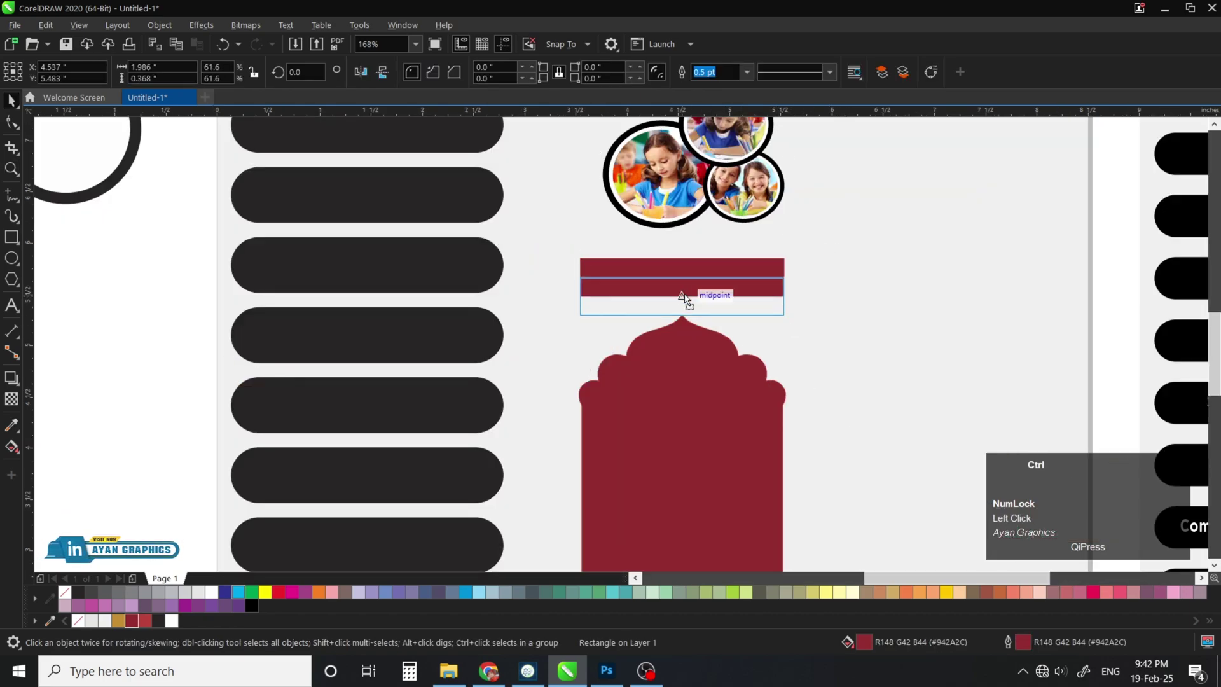
left_click_drag(684, 299, 683, 298)
Enlarge the photo group to about 2.19 by 1.78 inches and position it between the gold ribbon and the red bar
left_click_drag(687, 189, 688, 213)
key("F4")
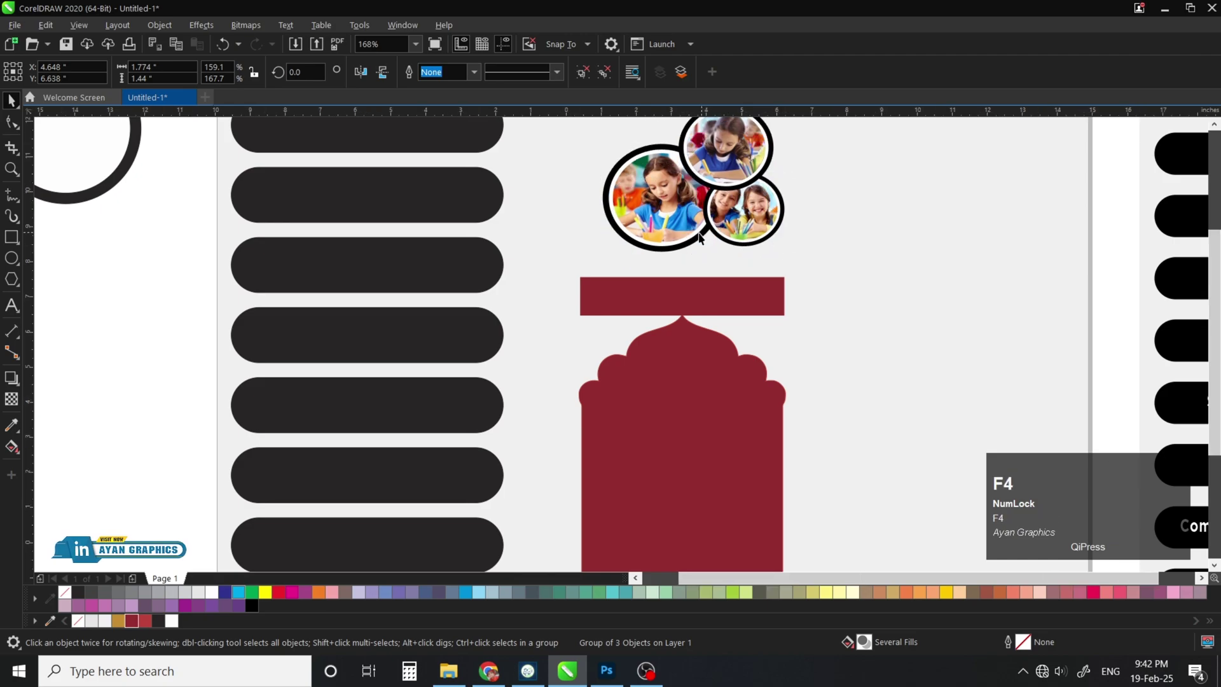
key("z")
left_click_drag(382, 210, 643, 302)
key("space")
left_click_drag(572, 342, 540, 348)
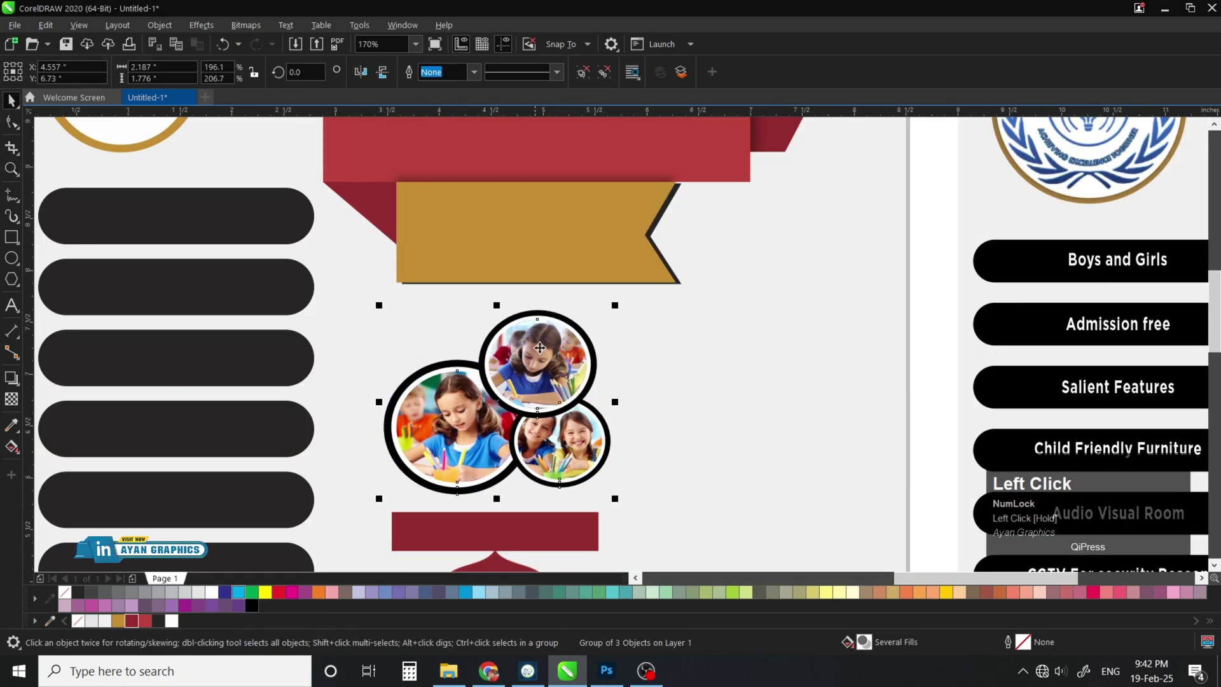
key("F4")
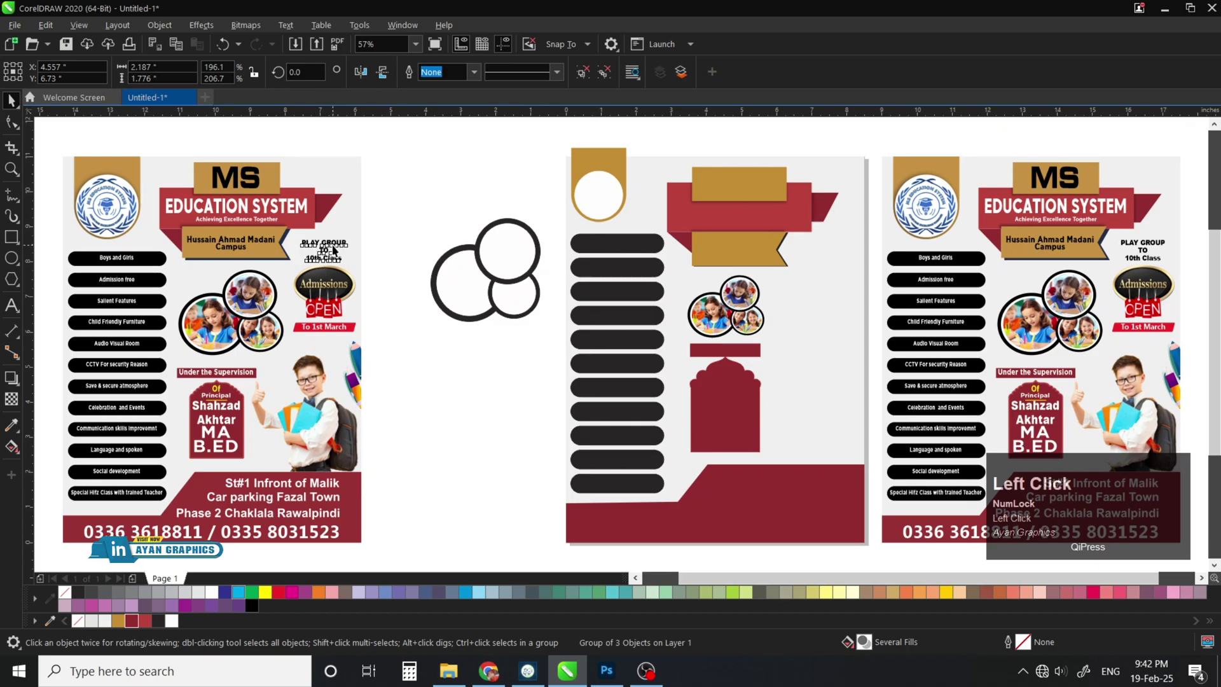
Undo the last moves of the reference flyer's admission elements, including the Admissions Open graphic
key("ctrl+z")
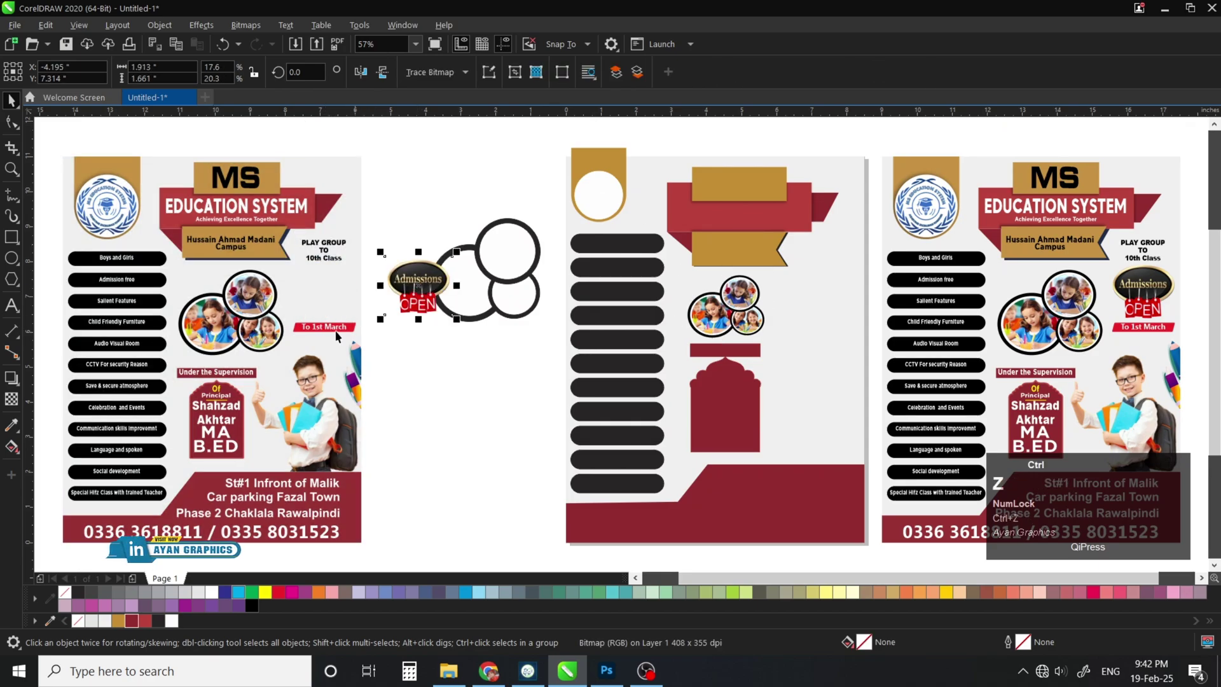
key("ctrl+z")
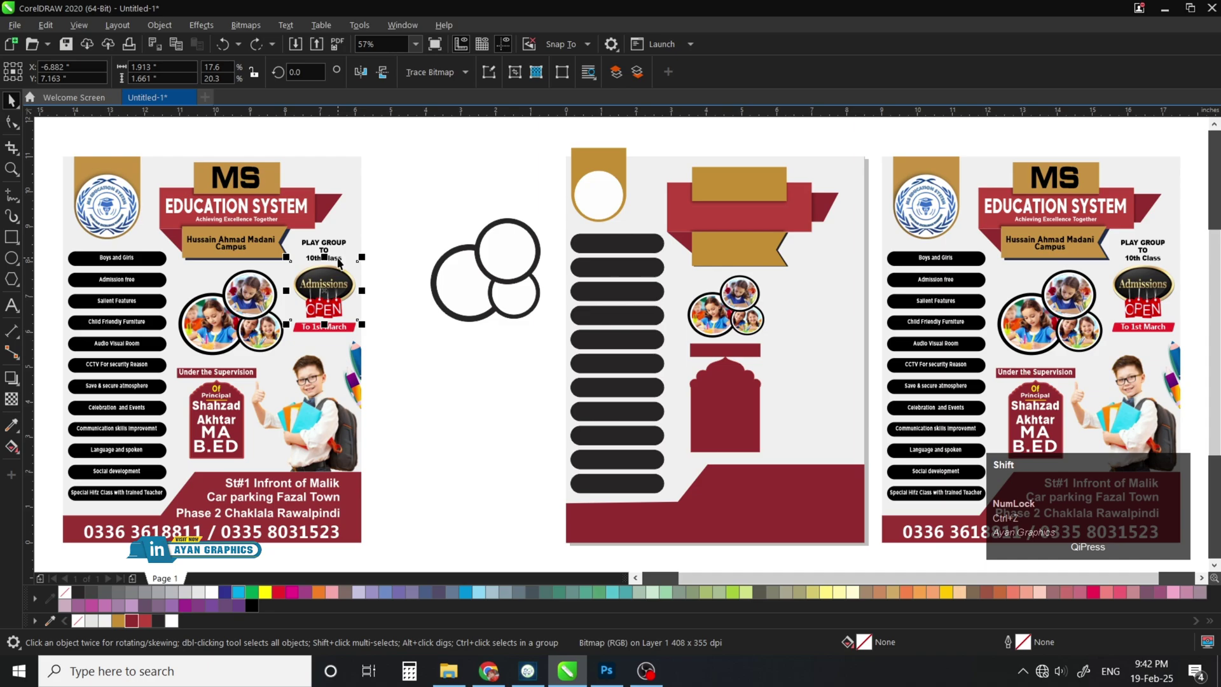
left_click(333, 266, "shift")
left_click(334, 261)
left_click_drag(409, 198, 283, 332)
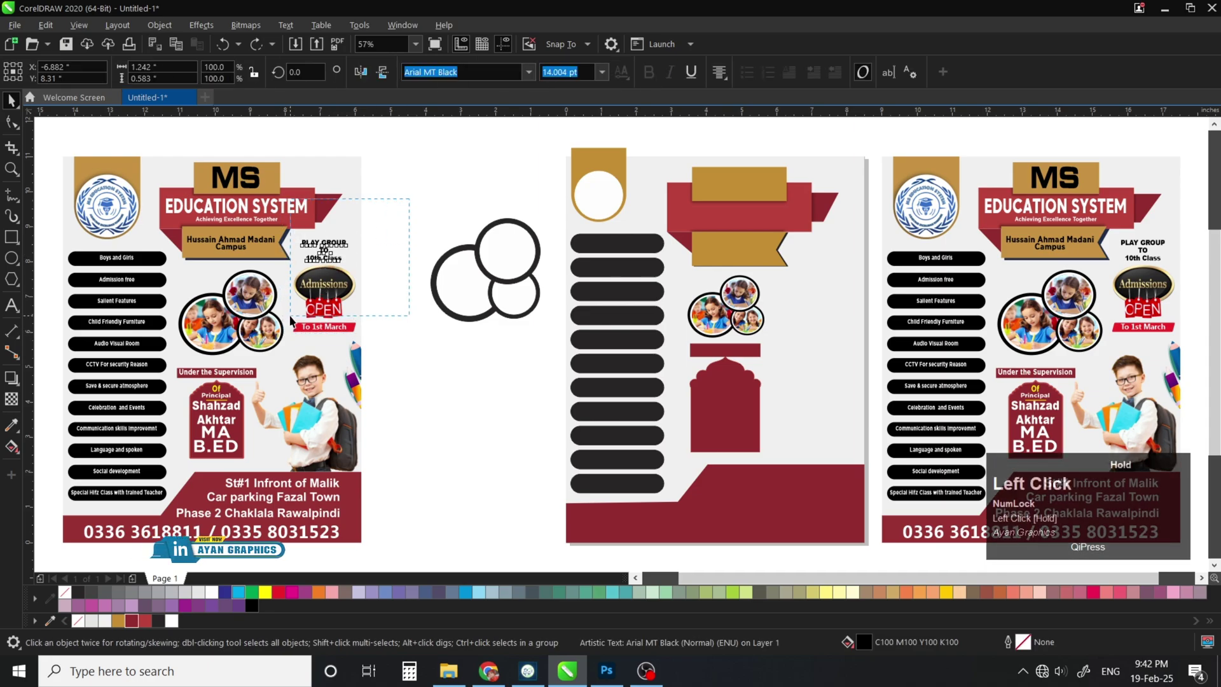
Draw a red-filled rectangle about 2.18 by 0.34 inches on the pasteboard beside the reference flyer's "To 1st March" strip
scroll(290, 320, "up", 3)
key("space")
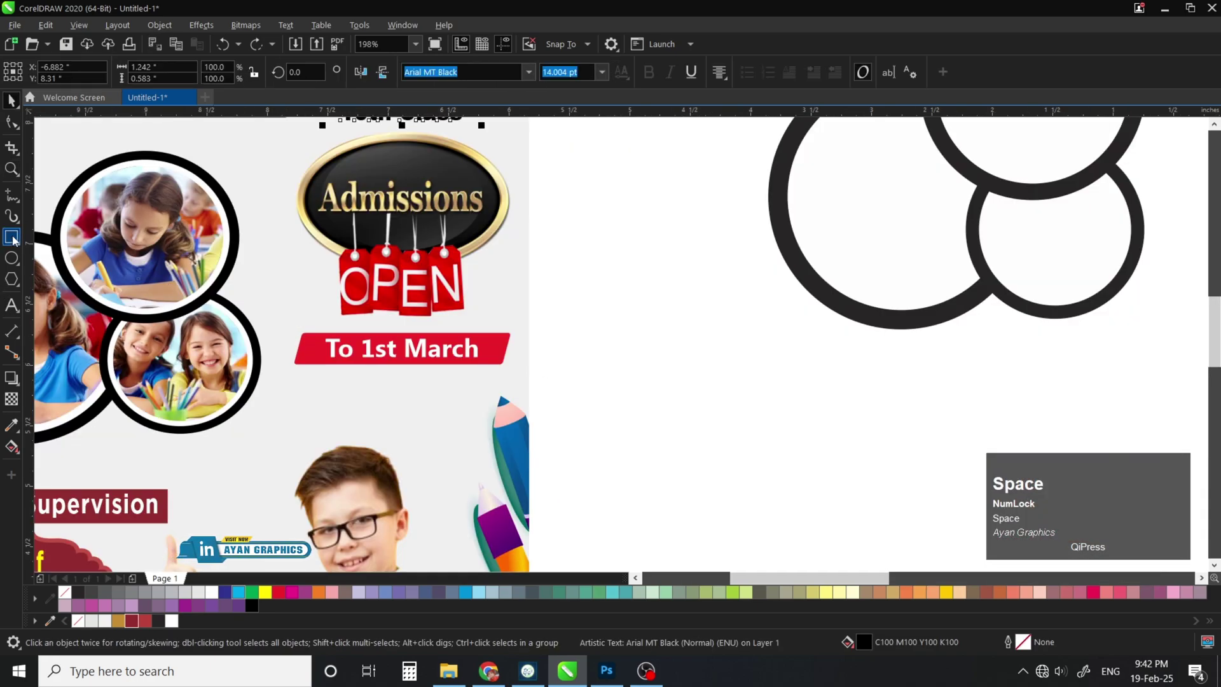
left_click_drag(580, 332, 844, 374)
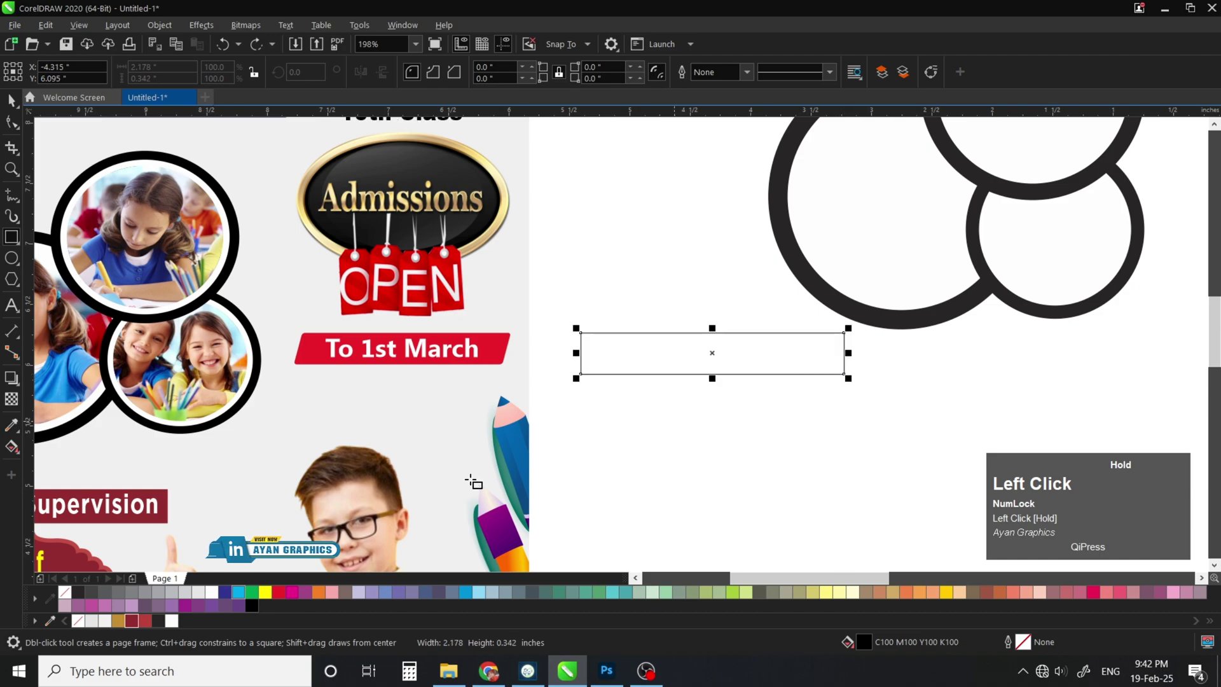
left_click(278, 592)
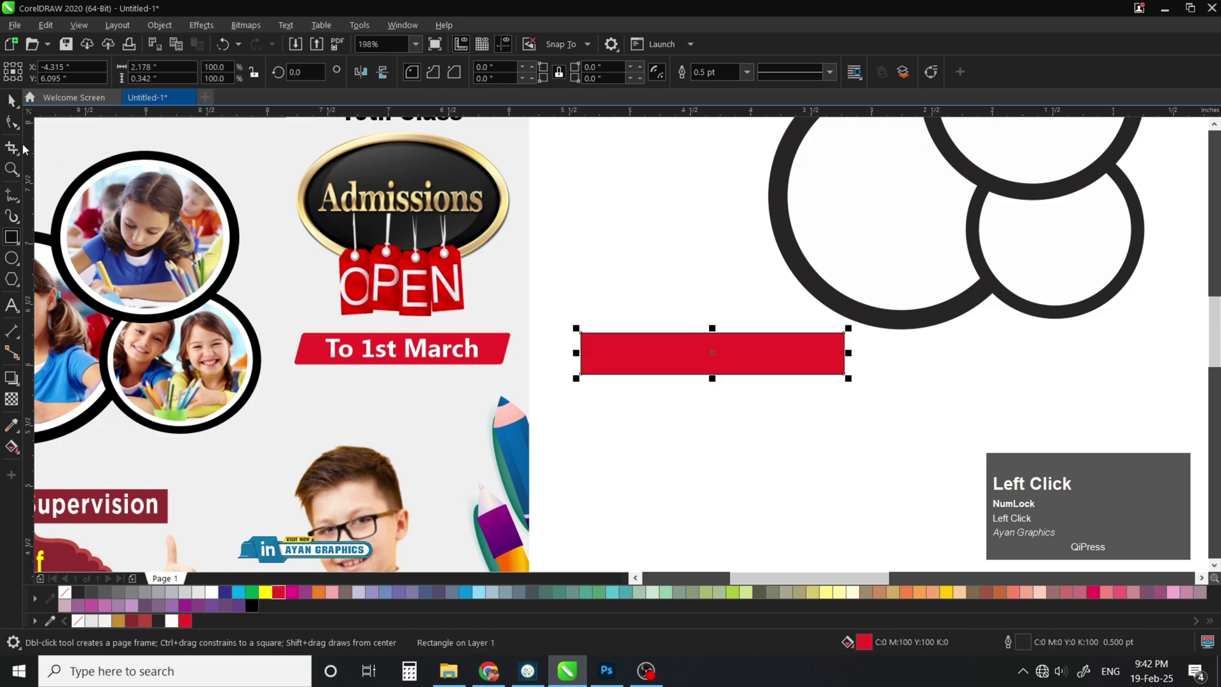
Round the red rectangle's corners to about 0.042 inches and remove its outline
left_click(10, 123)
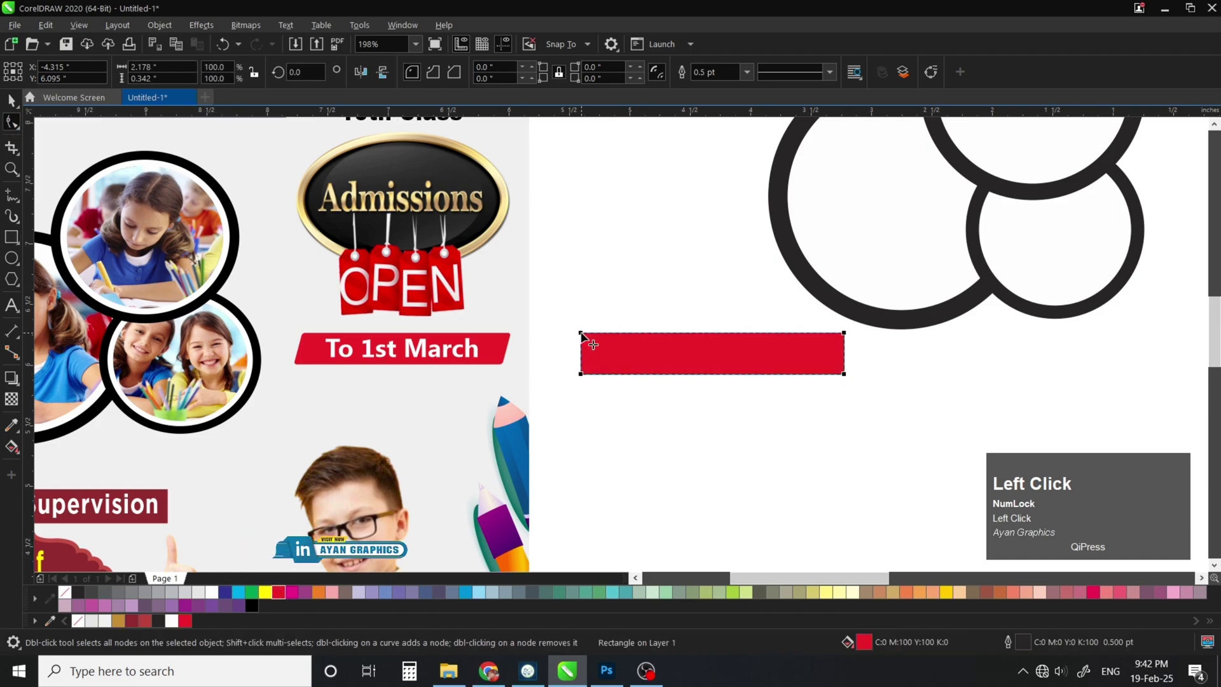
left_click_drag(581, 333, 586, 337)
key("space")
right_click(64, 593)
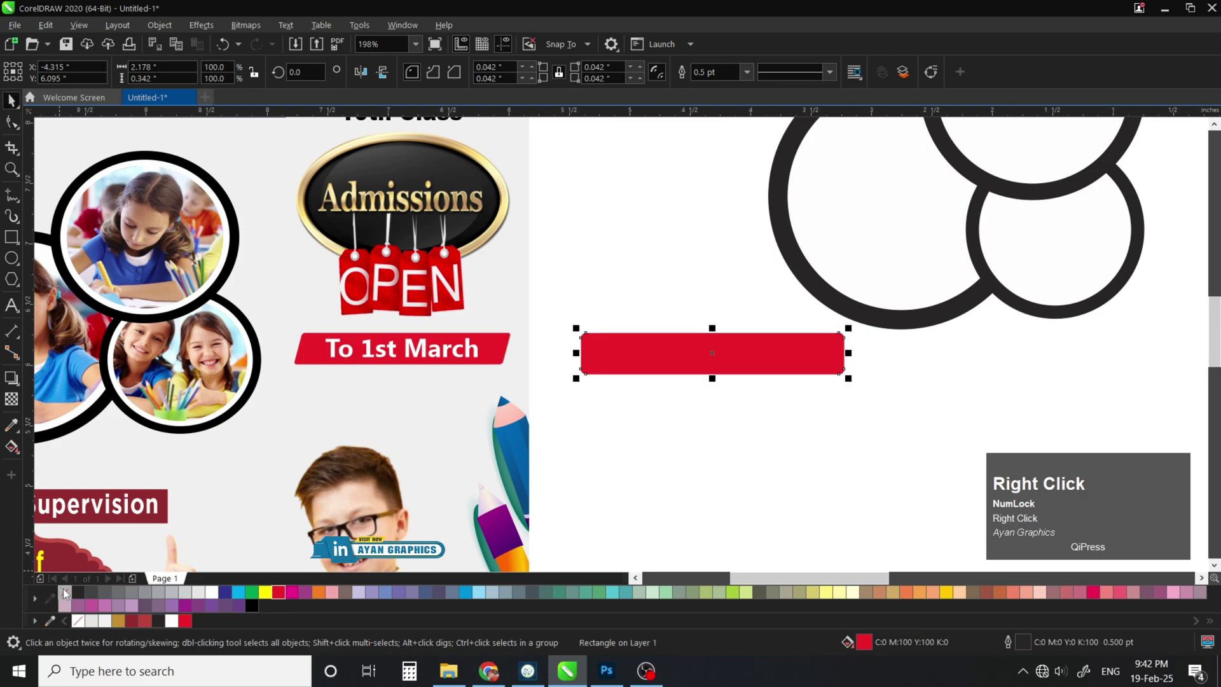
Skew the red strip horizontally so it leans right like the "To 1st March" strip, about 2.25 inches wide
left_click(735, 365)
left_click_drag(714, 328, 733, 327)
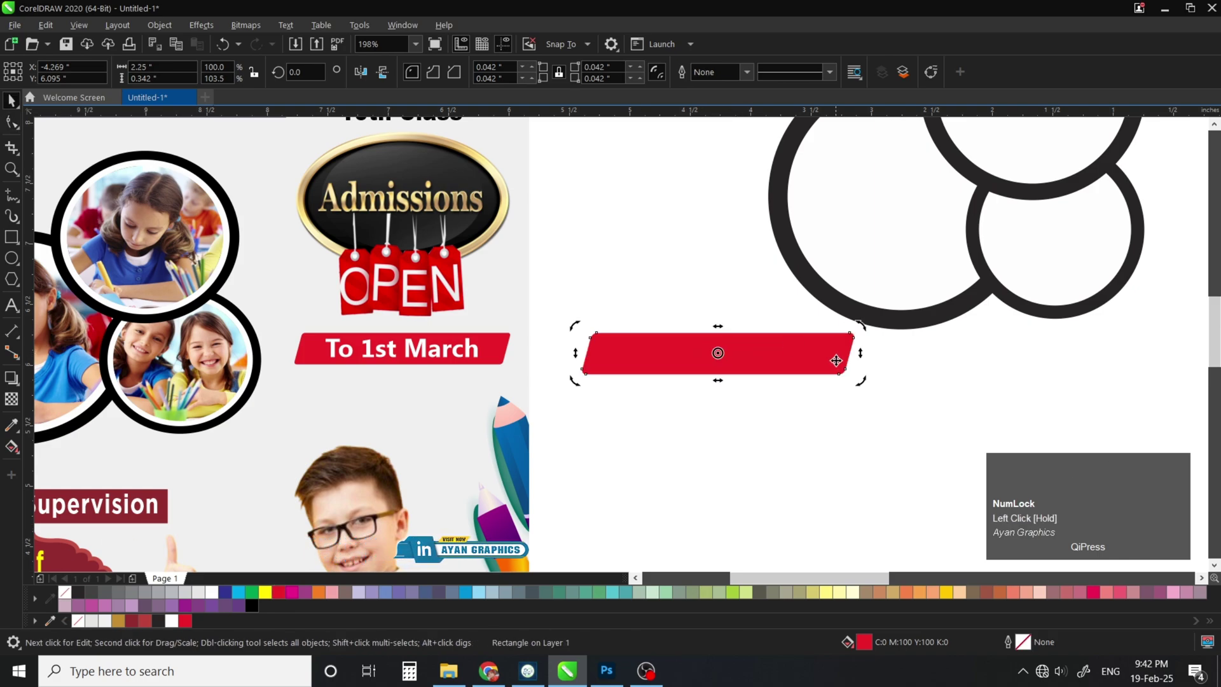
key("space")
left_click(703, 455)
key("F4")
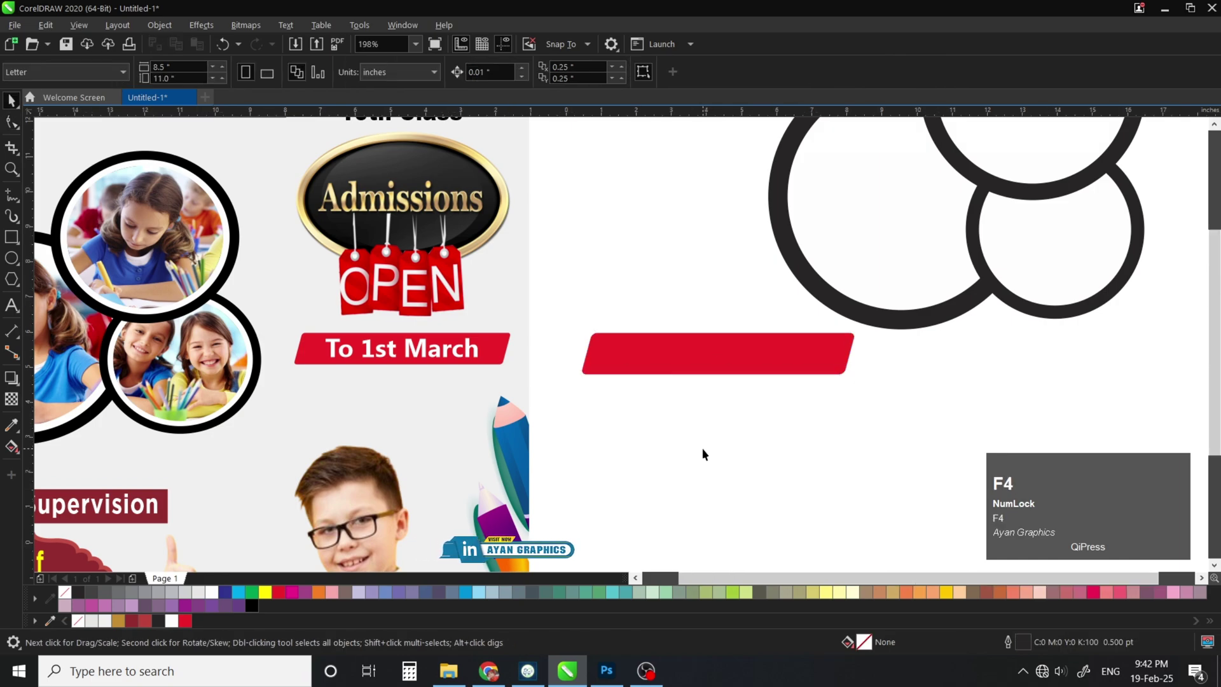
Copy the reference flyer's Play Group text, Admissions Open graphic and "To 1st March" strip to the page, right of the photo group
left_click(330, 270)
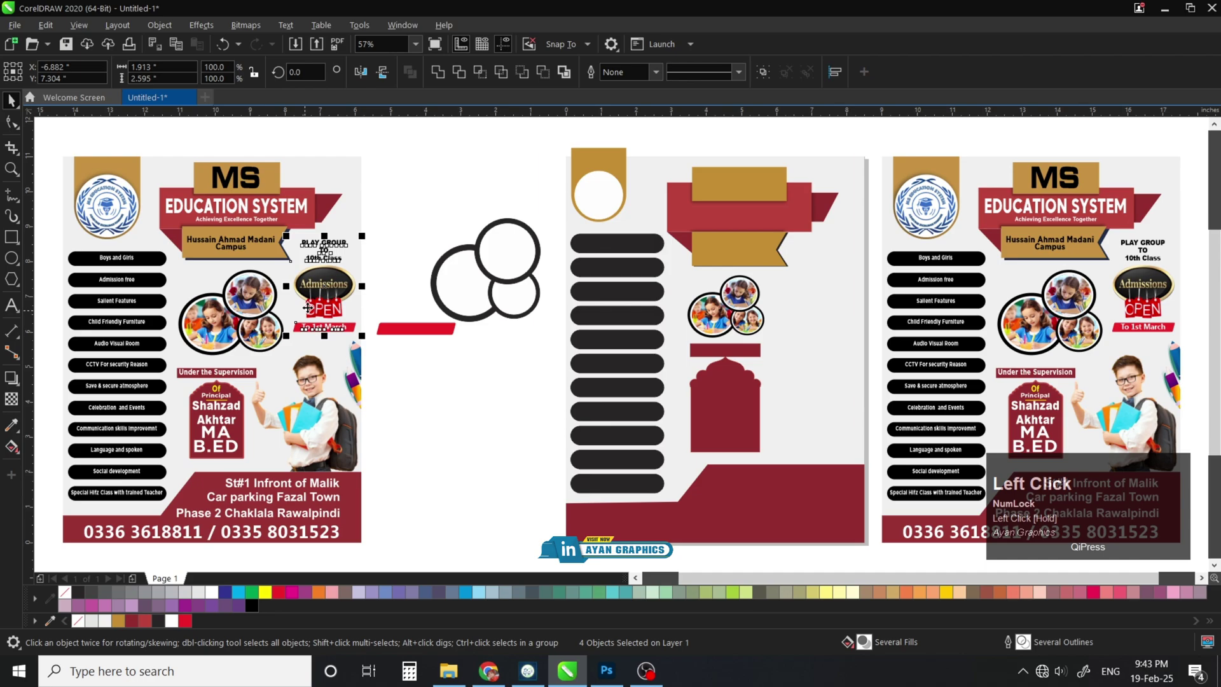
left_click_drag(299, 337, 817, 293)
right_click(826, 300)
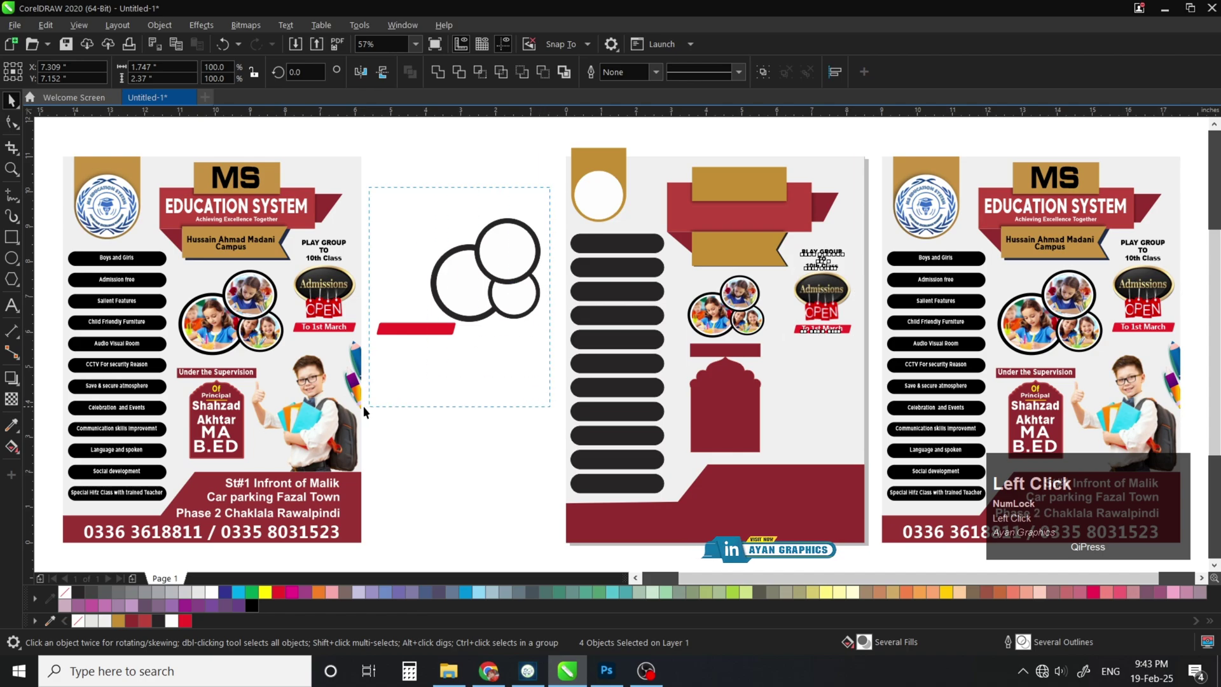
Delete the leftover circle outlines and red strip from the pasteboard, and extract the reference flyer's clipped contents from its PowerClip frame
left_click_drag(364, 406, 360, 406)
key("Delete")
left_click(322, 397)
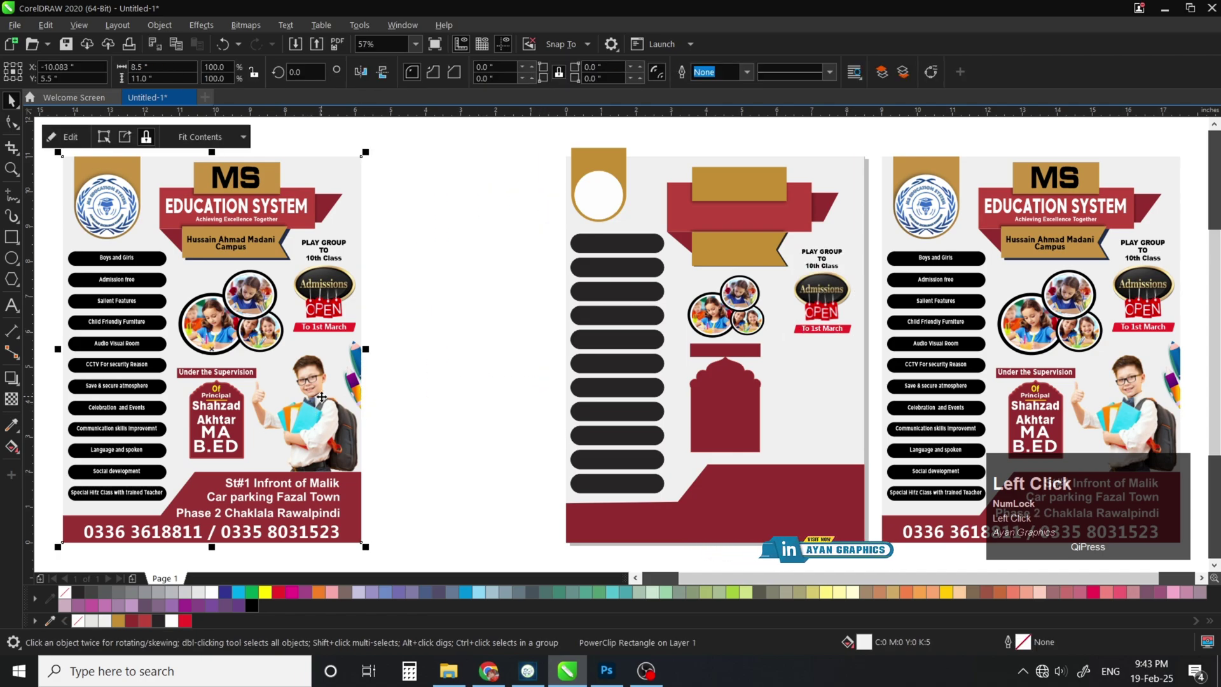
left_click(111, 141)
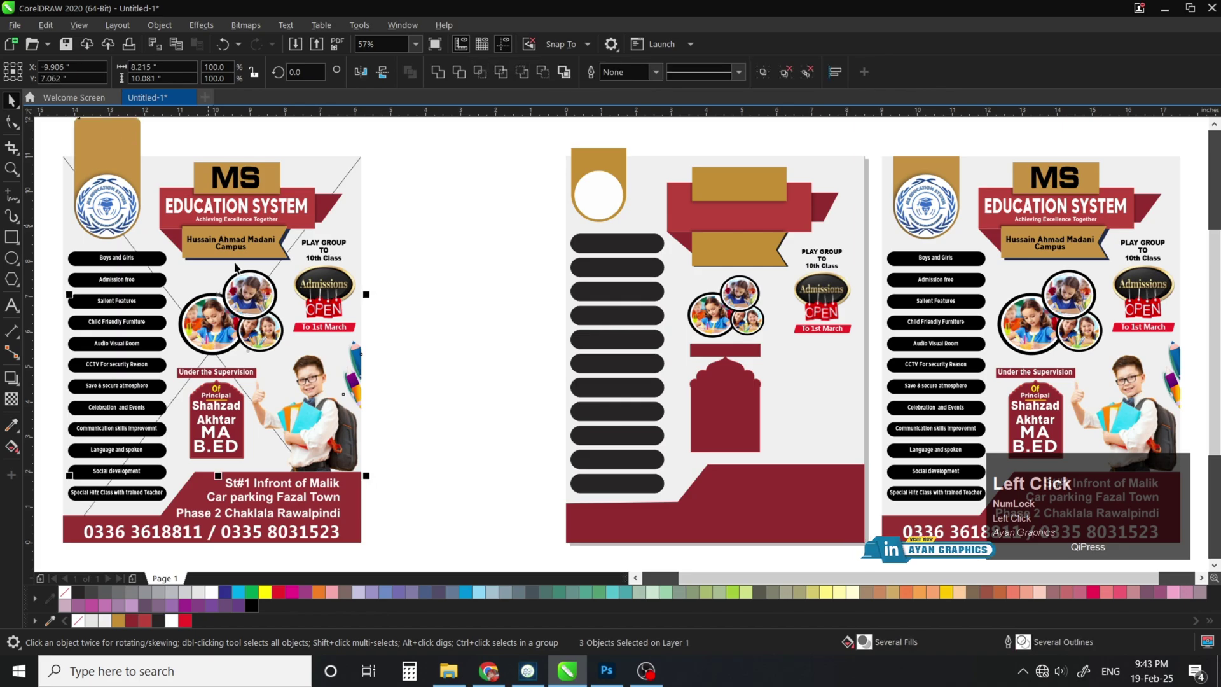
Move the reference's gold tab and round school logo out onto the pasteboard, and delete the gold tab there
left_click(448, 228)
left_click_drag(103, 211, 492, 239)
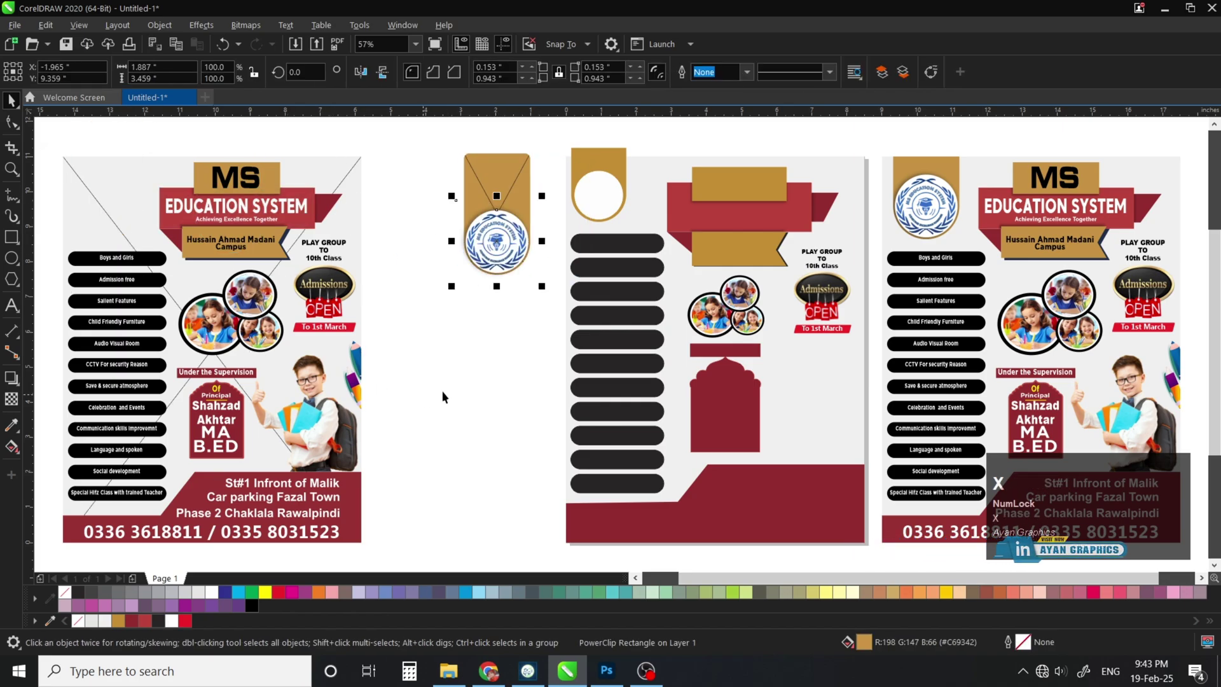
key("Delete")
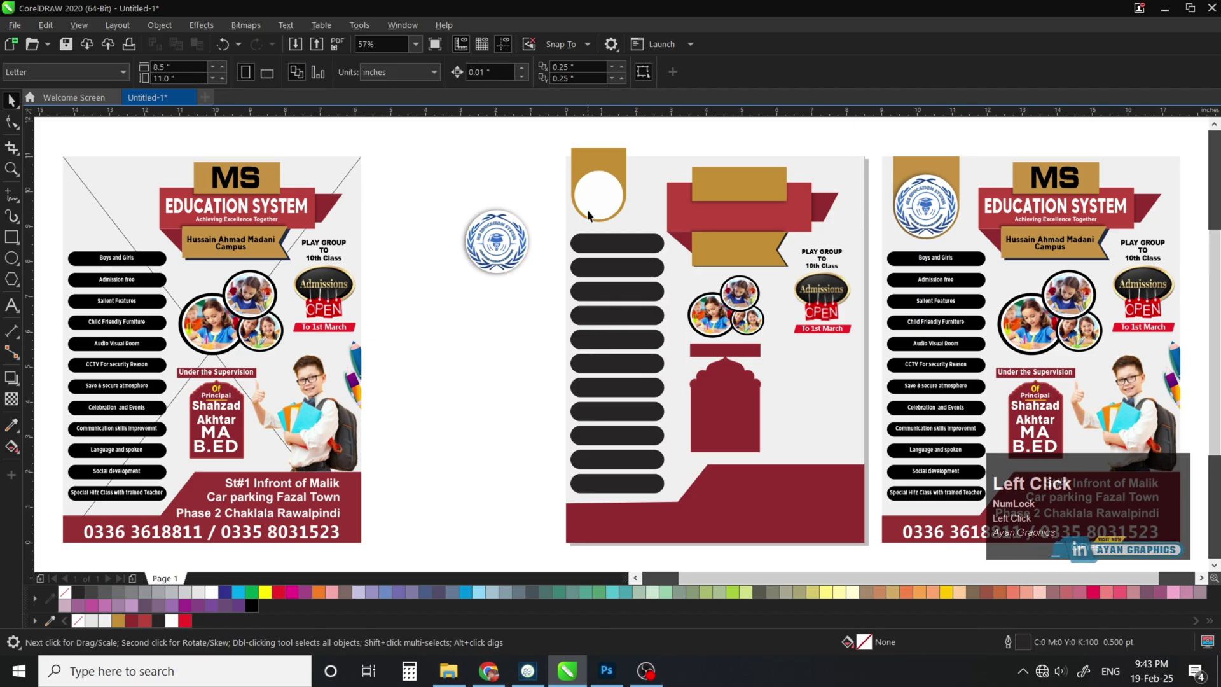
Place the round school logo over the page's gold tab and centre it horizontally on the tab
left_click(597, 193)
mouse_move(597, 194)
left_mouse_down()
mouse_move(560, 220)
mouse_move(586, 191)
left_mouse_up()
left_click_drag(713, 129, 712, 129)
left_click(558, 210, "shift")
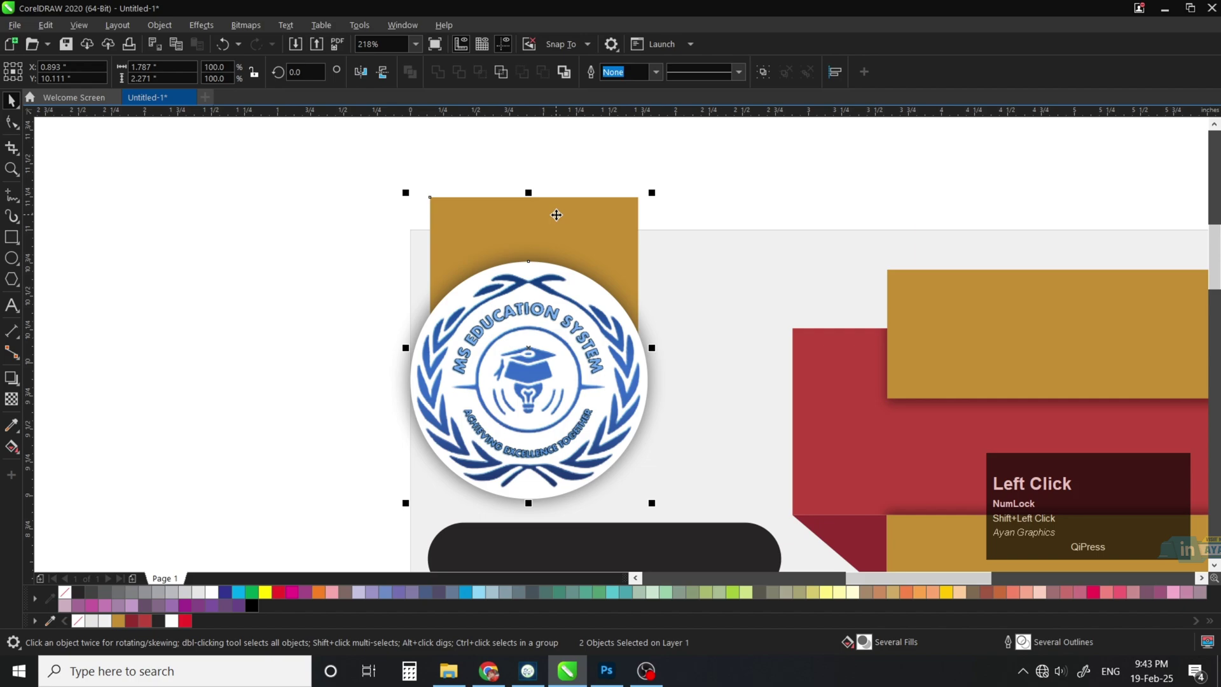
key("c")
Scale the logo down to about 1.42 inches across and centre it within the gold tab's rounded end
left_click(572, 280)
left_click_drag(657, 257, 633, 280)
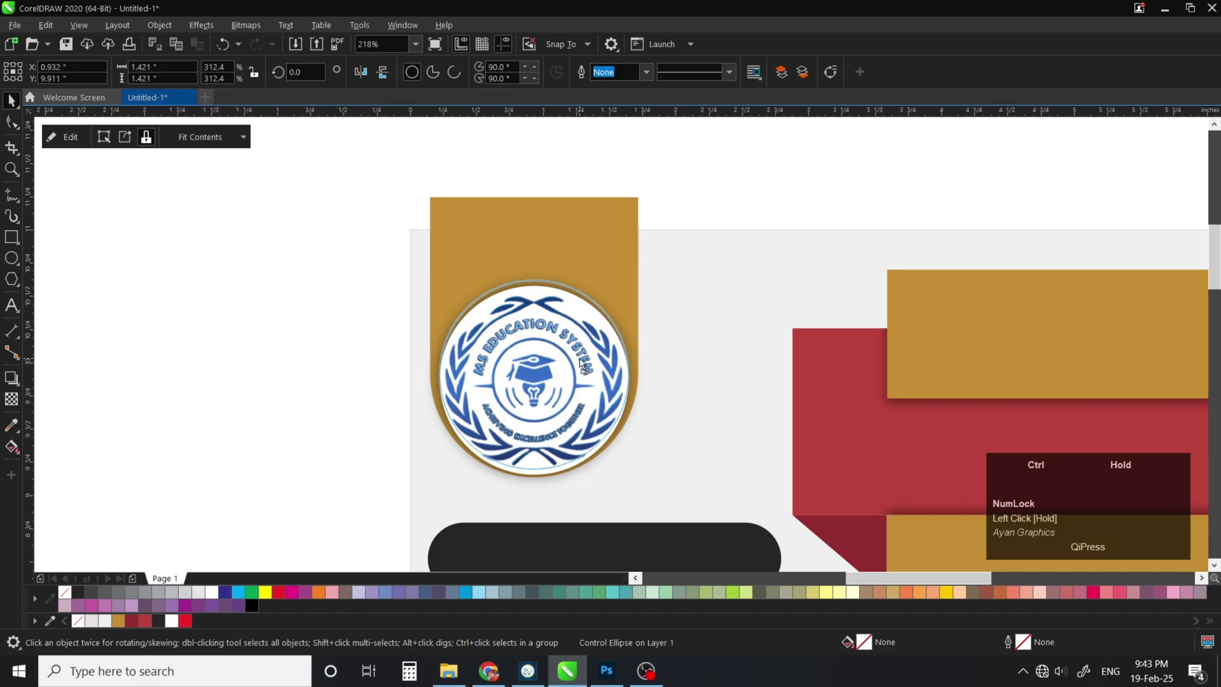
left_click_drag(583, 365, 580, 358)
left_click(581, 335)
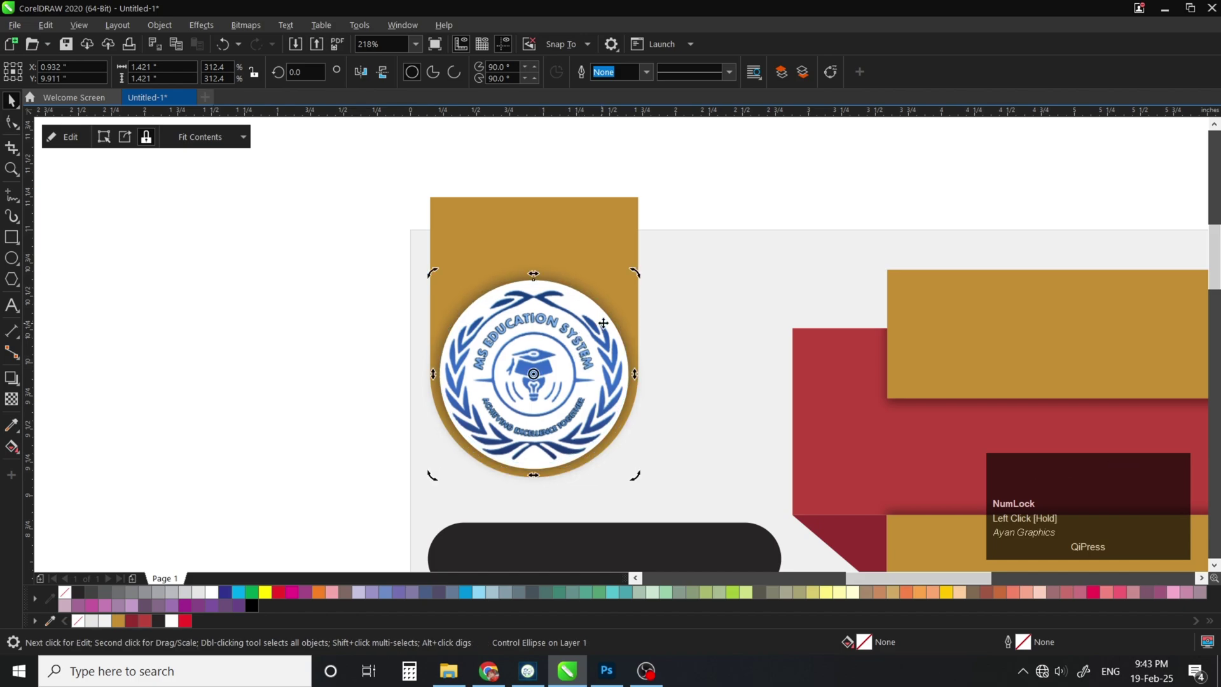
Clip the gold tab inside the page's background rectangle so it is cropped at the page's upper edge
left_click(605, 250)
left_click(563, 272)
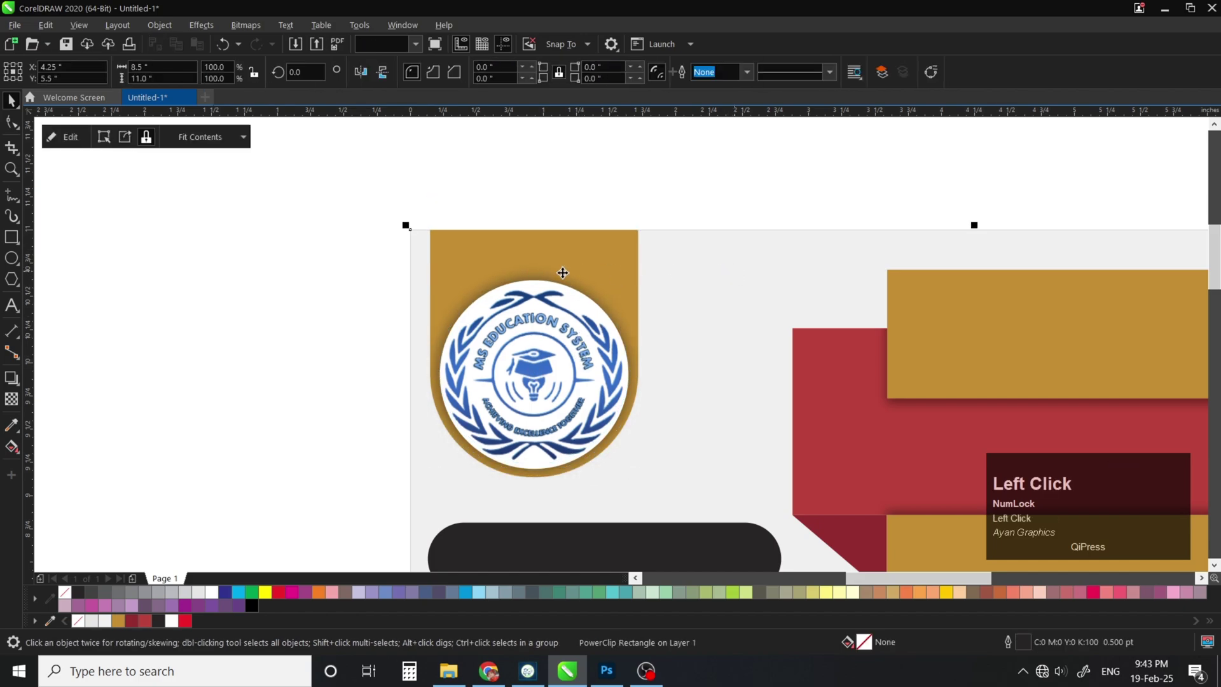
key("F4")
Move the schoolboy photo from the reference to the page above the footer band, and scale it down to fit inside the page's edge
left_click(262, 296)
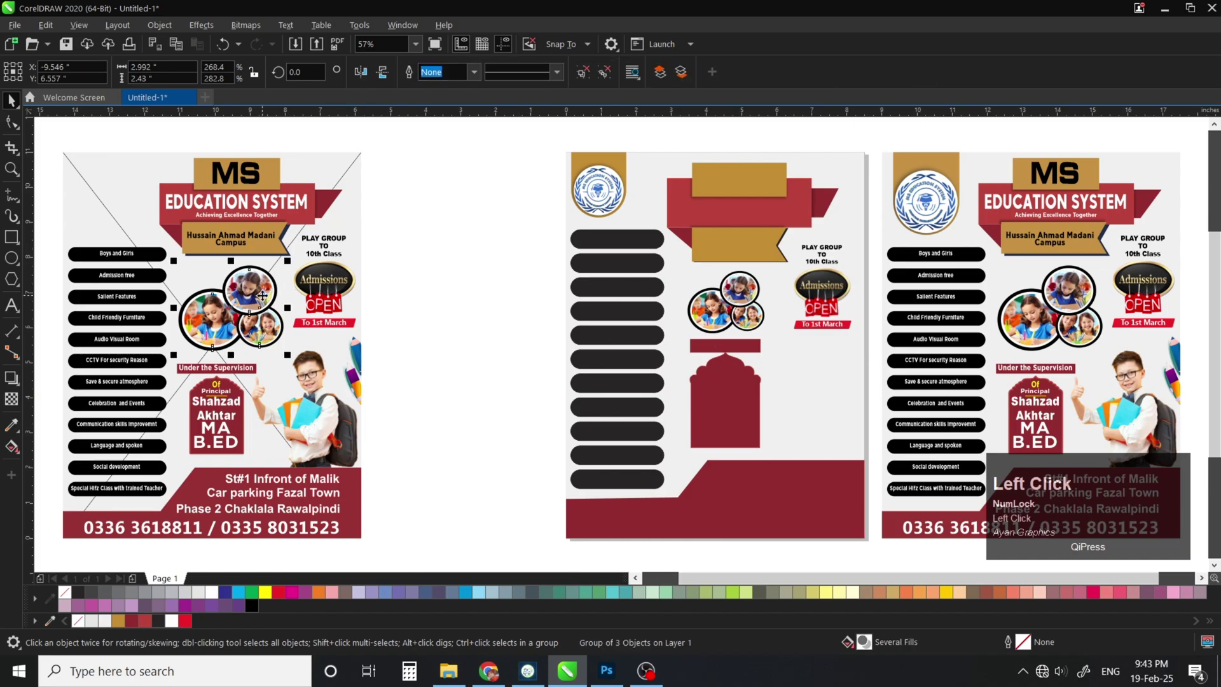
left_click_drag(346, 404, 846, 406)
key("z")
left_click(827, 407)
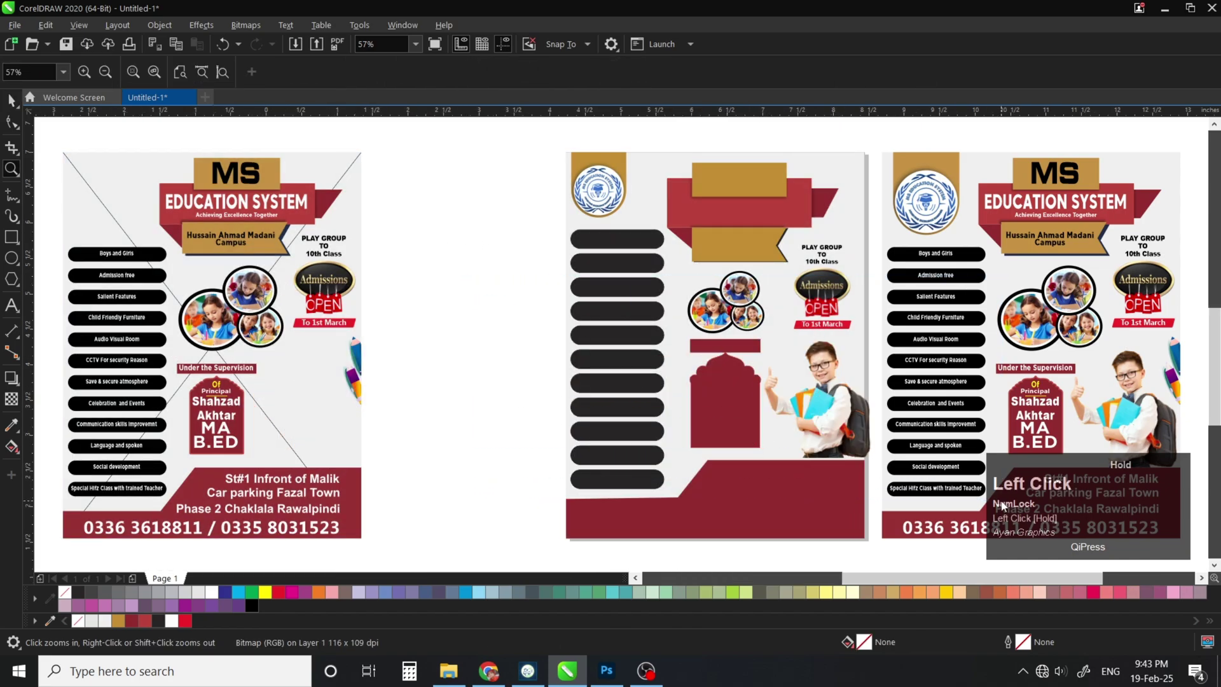
key("space")
left_click(825, 405)
left_click_drag(826, 401, 828, 396)
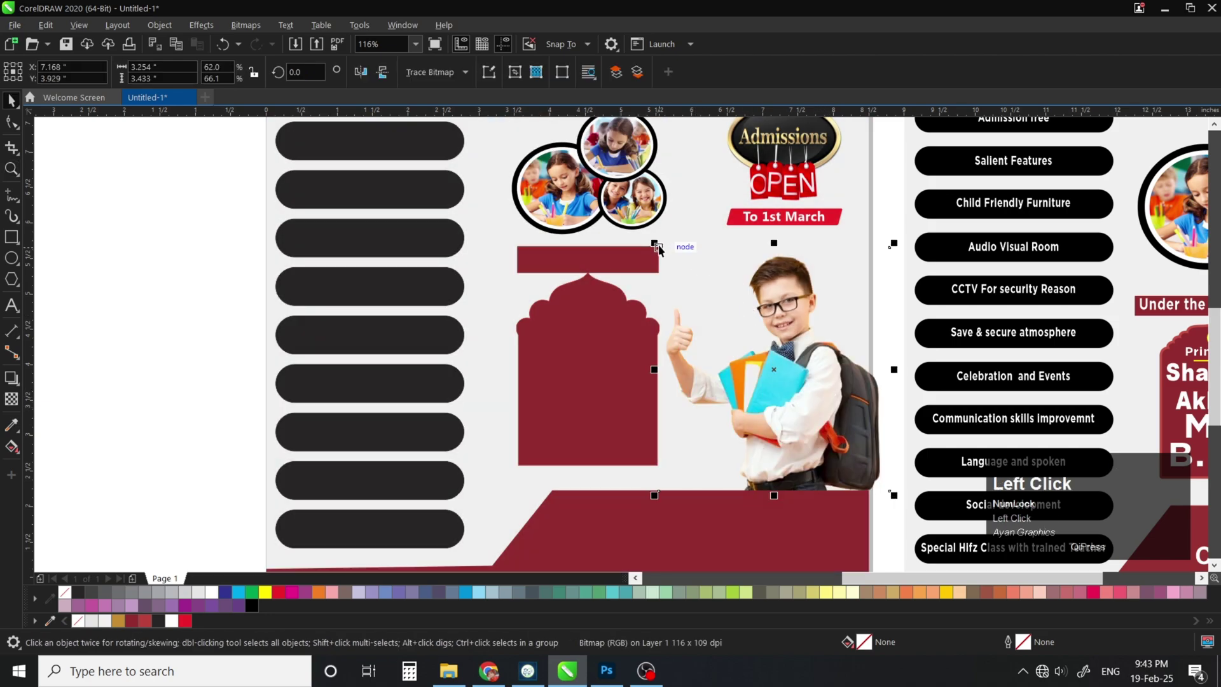
left_click_drag(657, 246, 680, 272)
left_click_drag(811, 397, 800, 387)
left_click(524, 304)
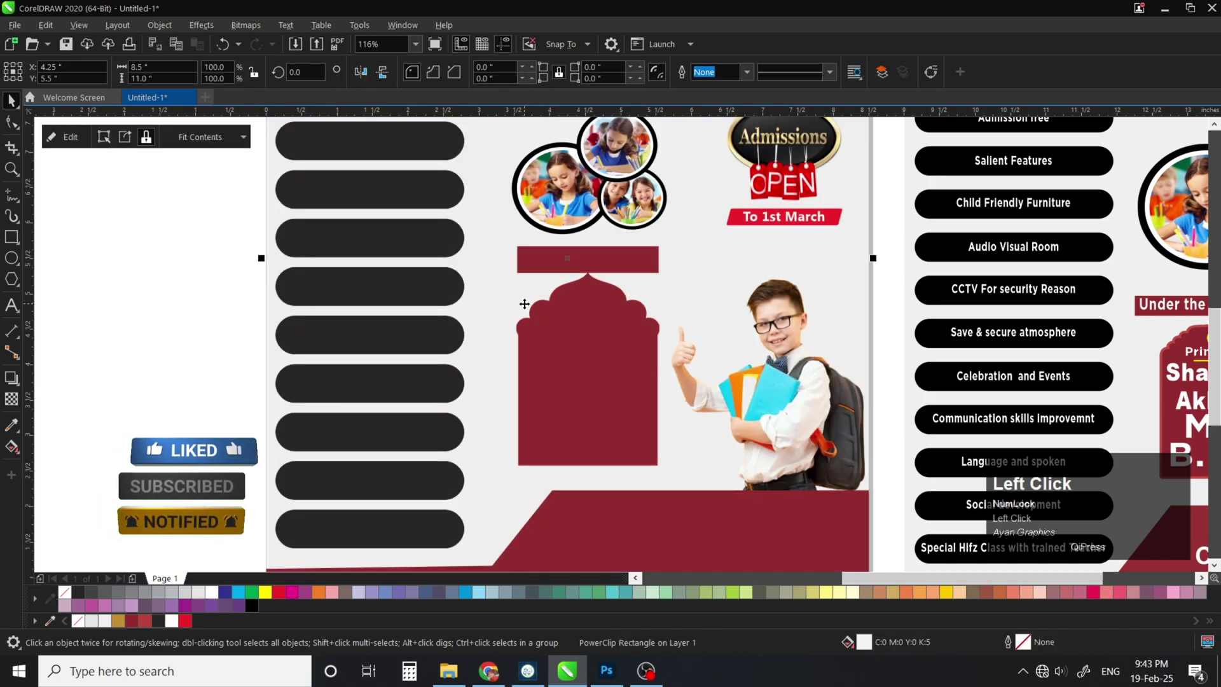
key("F4")
left_click_drag(345, 385, 469, 365)
key("ctrl+z")
left_click_drag(360, 356, 692, 348)
key("ctrl+z")
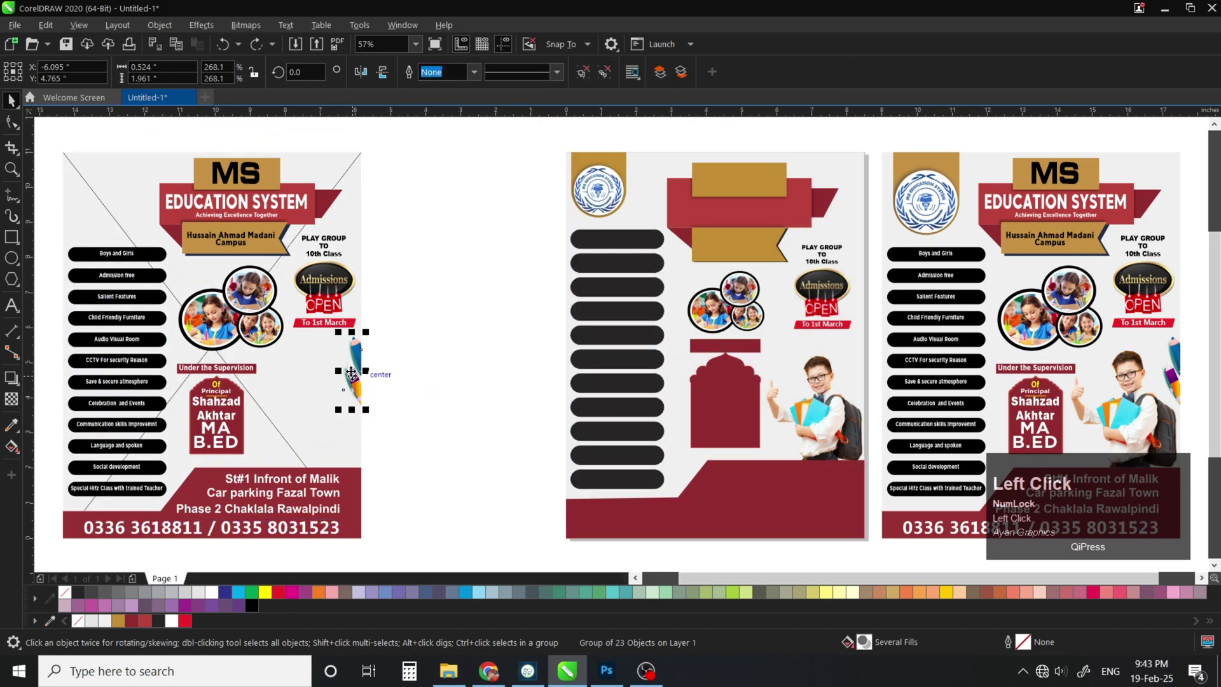
Move the coloured pencils group from the reference to the page beside the boy and align it flush with the page's right edge
left_click_drag(351, 374, 849, 343)
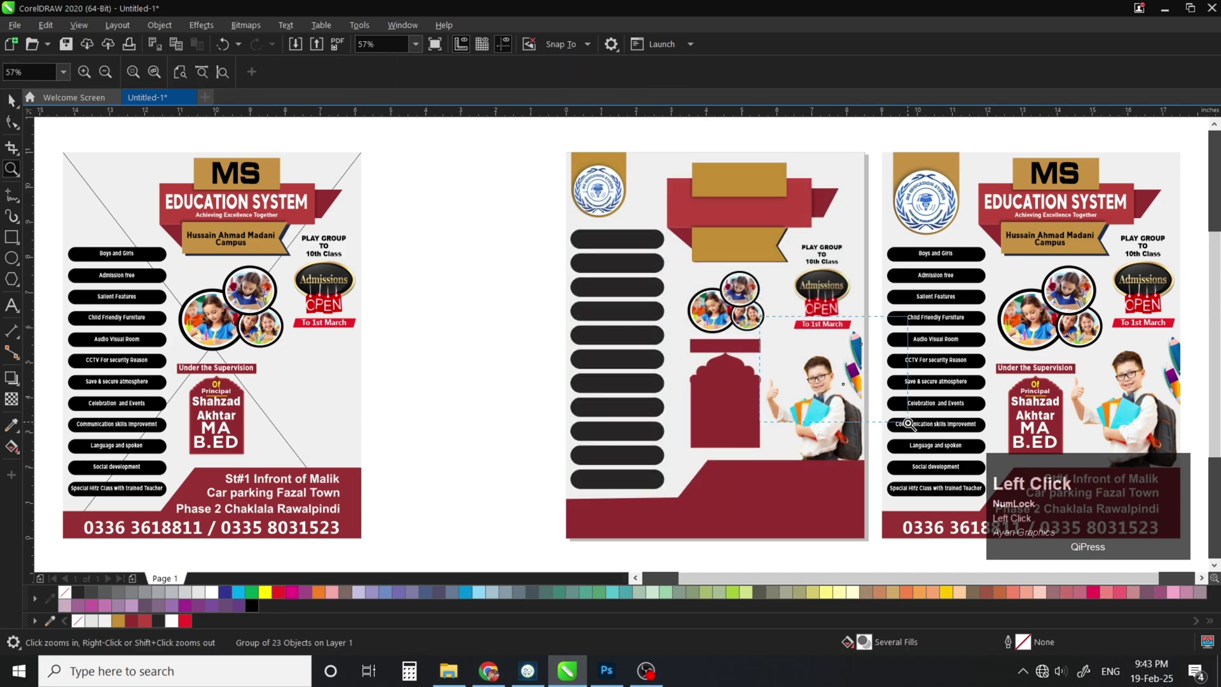
scroll(900, 387, "up", 4)
left_click(835, 394, "shift")
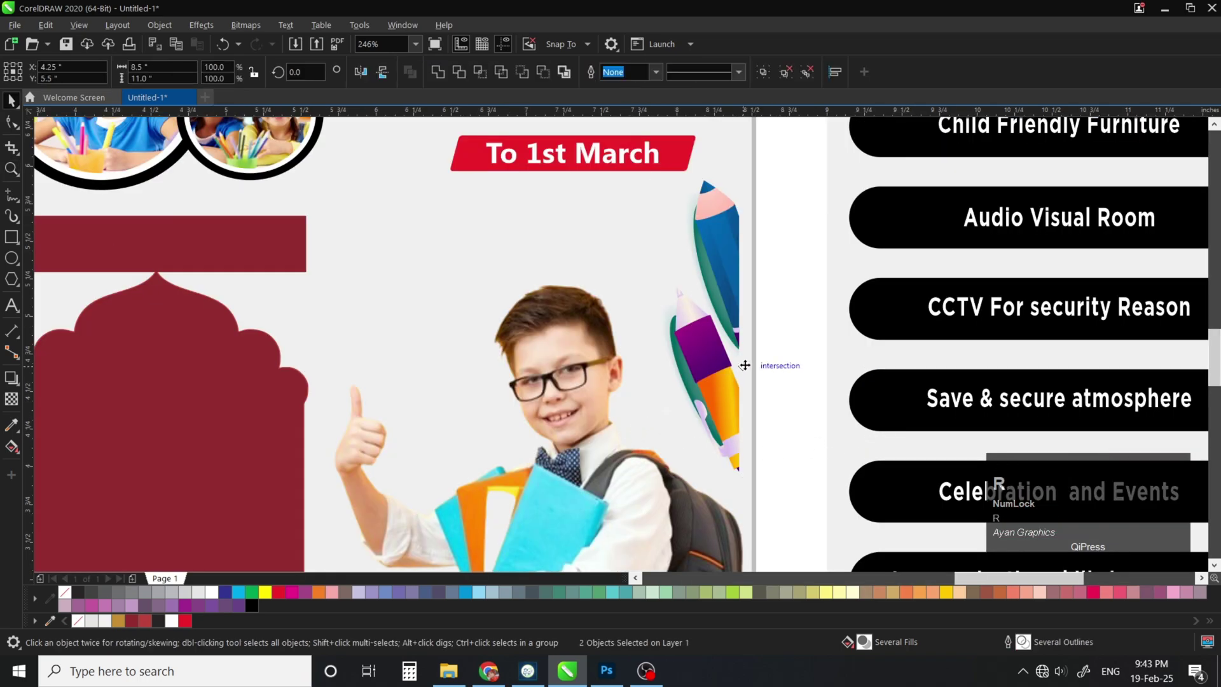
key("r")
left_click(793, 311)
left_click_drag(745, 223, 746, 235)
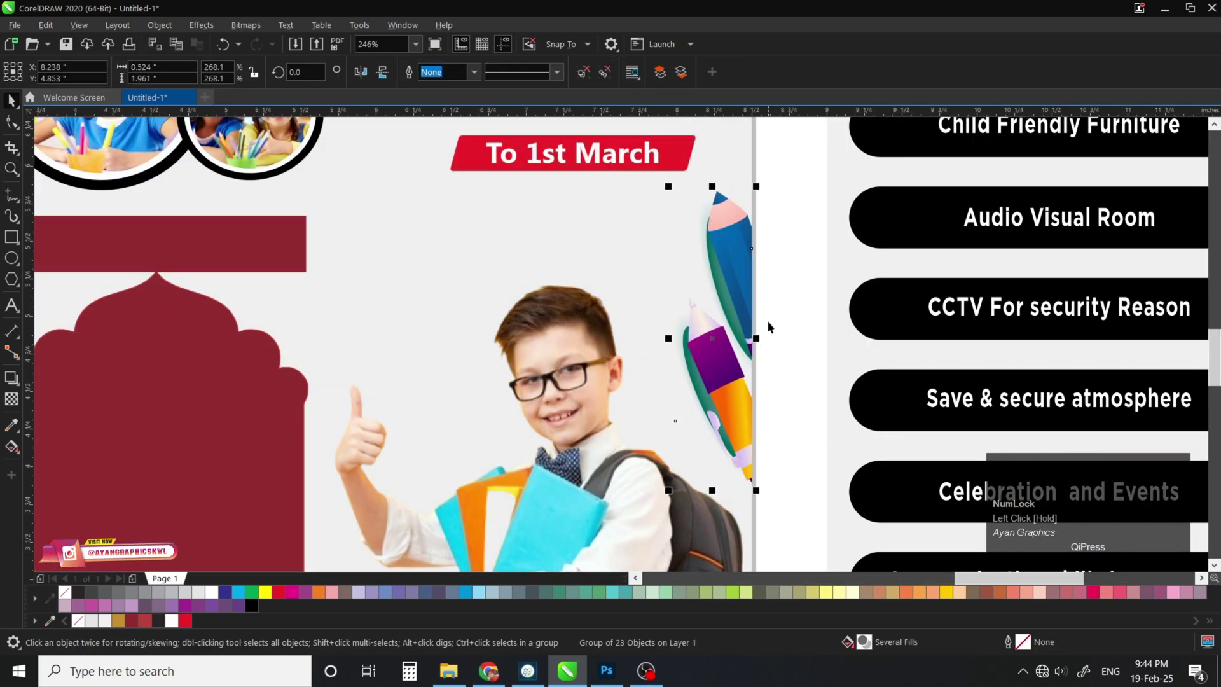
key("F4")
Copy the reference flyer's phone number line onto the page's maroon footer band
key("F10")
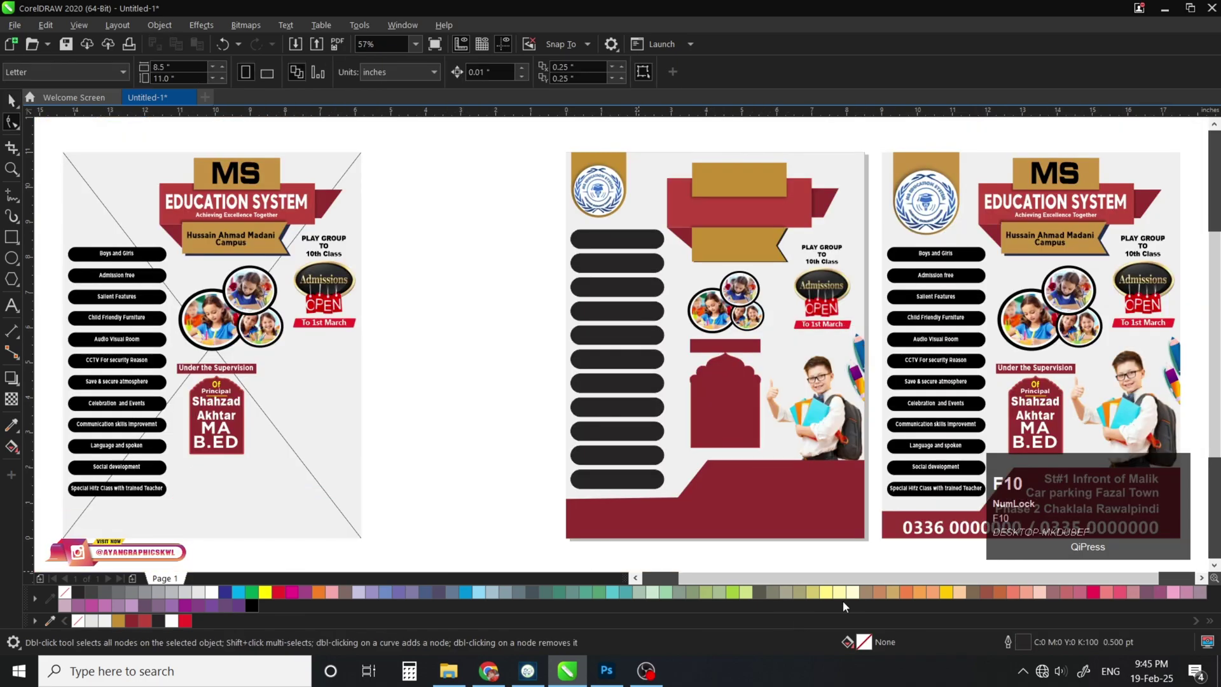
left_click(928, 534)
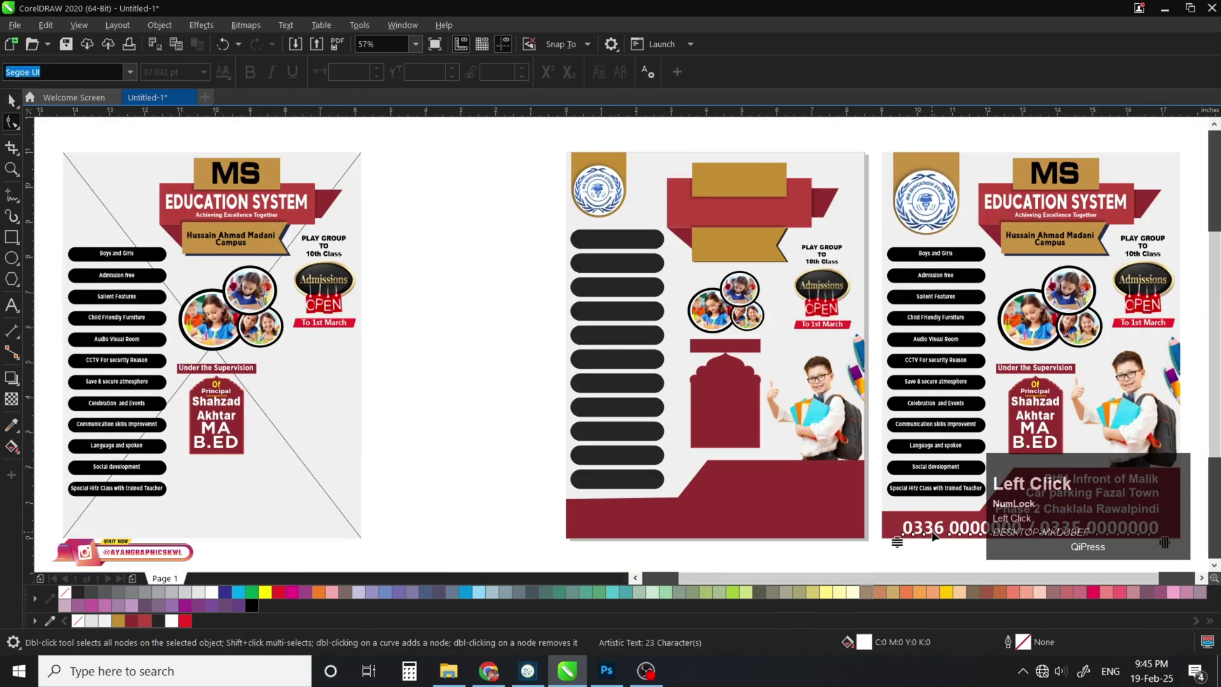
key("space")
left_click_drag(928, 533, 617, 529)
right_click(617, 529)
Group the reference's three address lines and copy them onto the page's footer band above the phone number line
key("z")
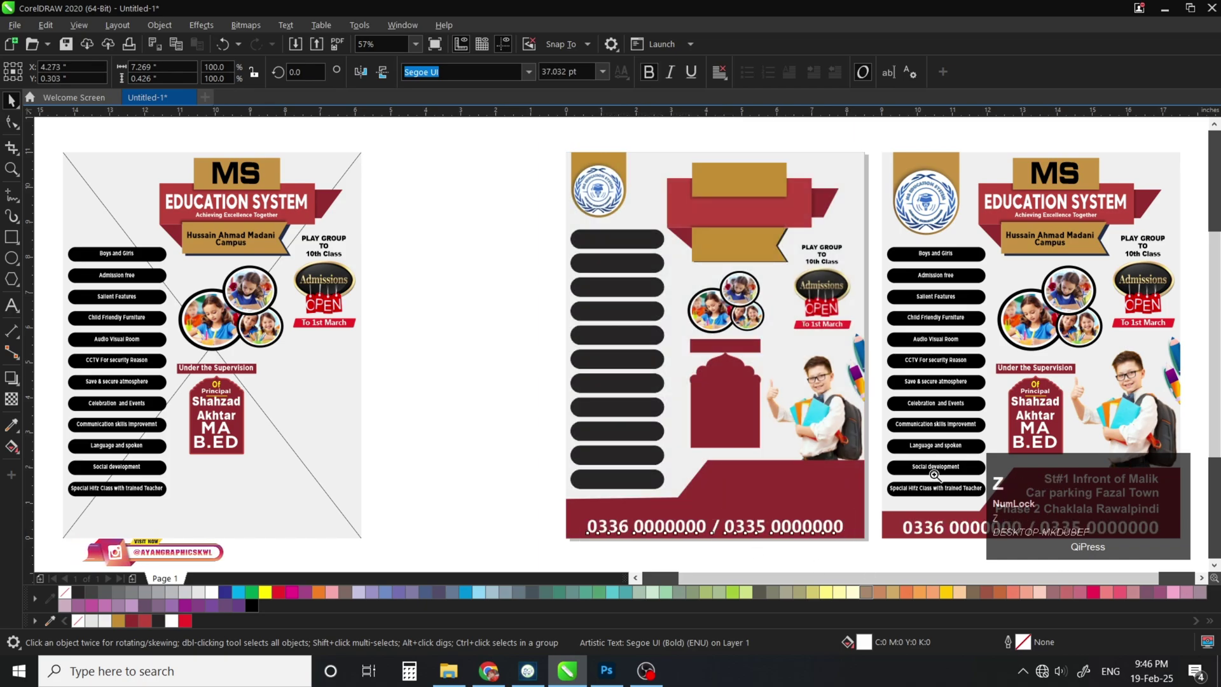
left_click(989, 525)
key("space")
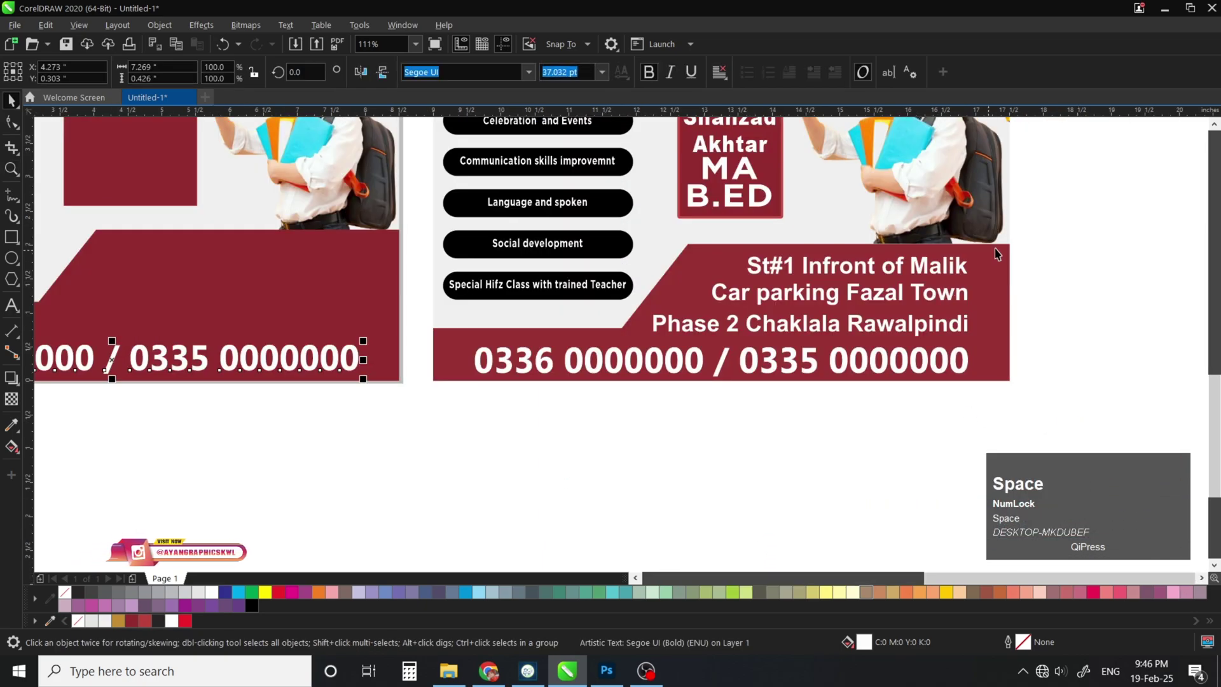
left_click_drag(1014, 358, 642, 255)
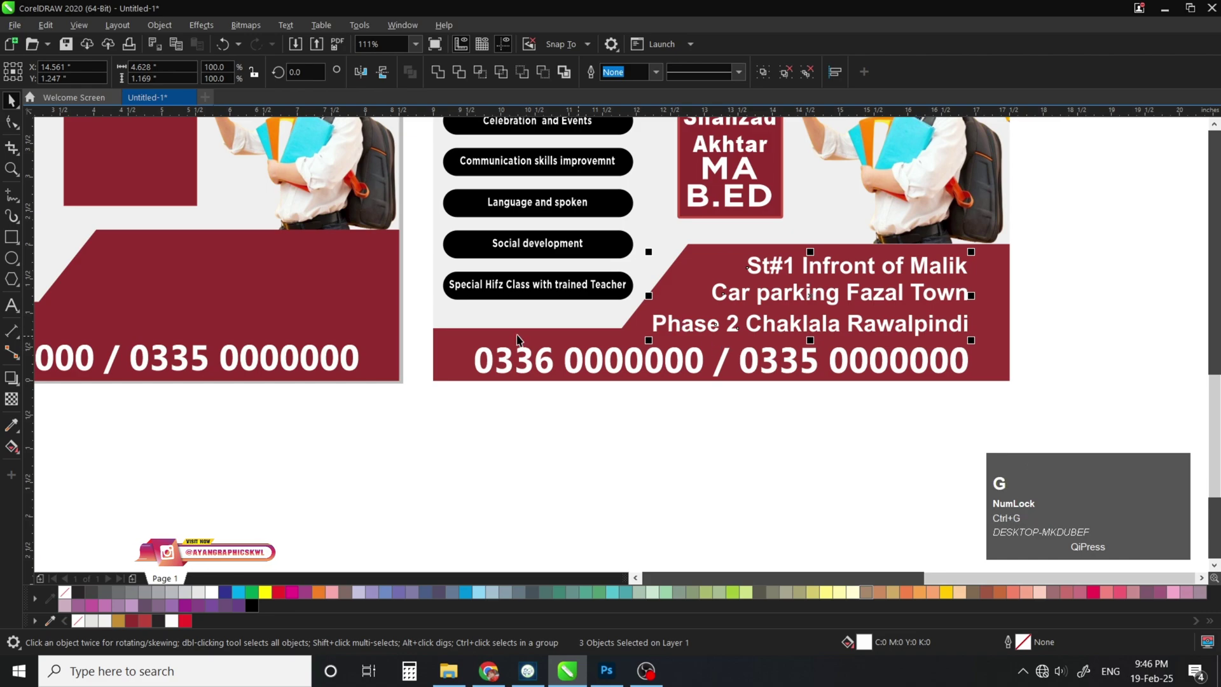
key("ctrl+g")
left_click(350, 303, "shift")
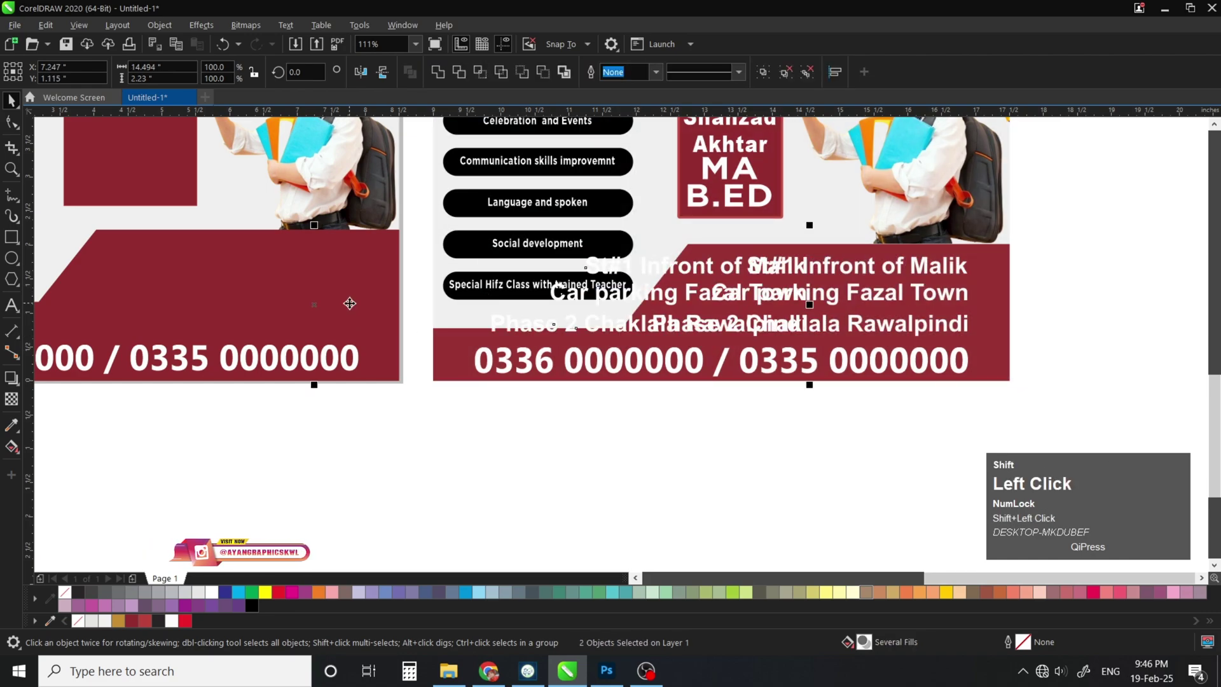
left_click(353, 442)
left_click_drag(507, 335, 64, 304)
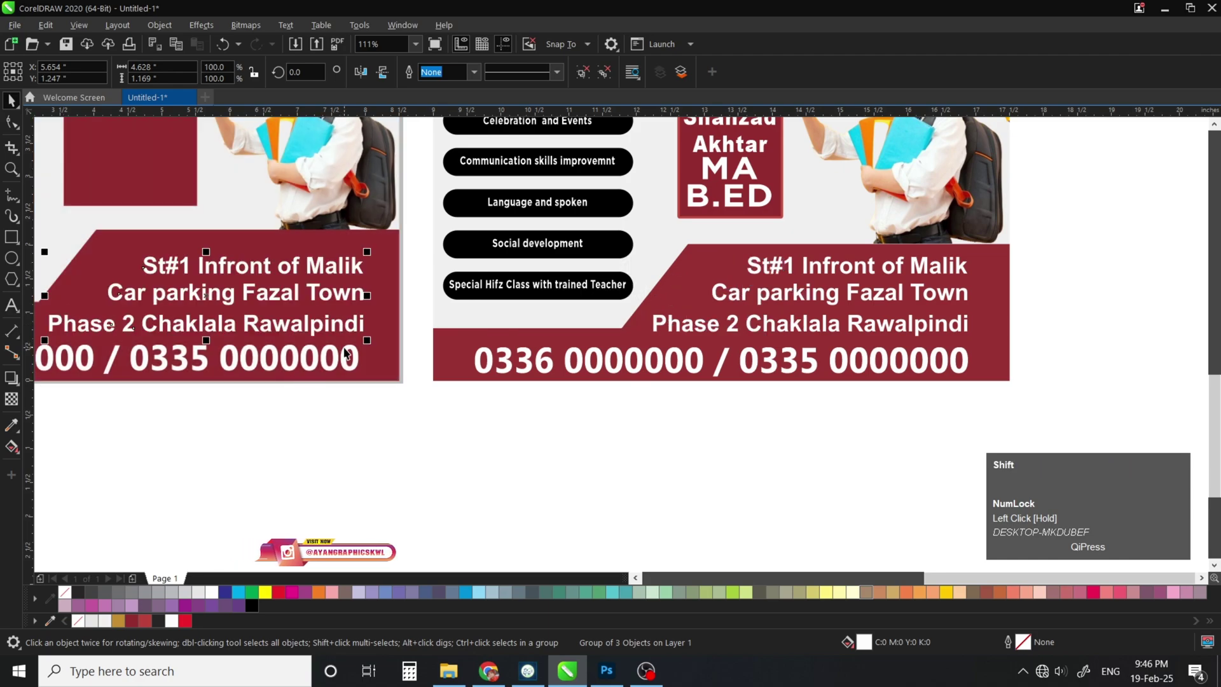
Right-align the address lines with the phone number line, group them, and centre the group horizontally on the footer band
left_click(346, 355, "shift")
key("r")
key("ctrl+g")
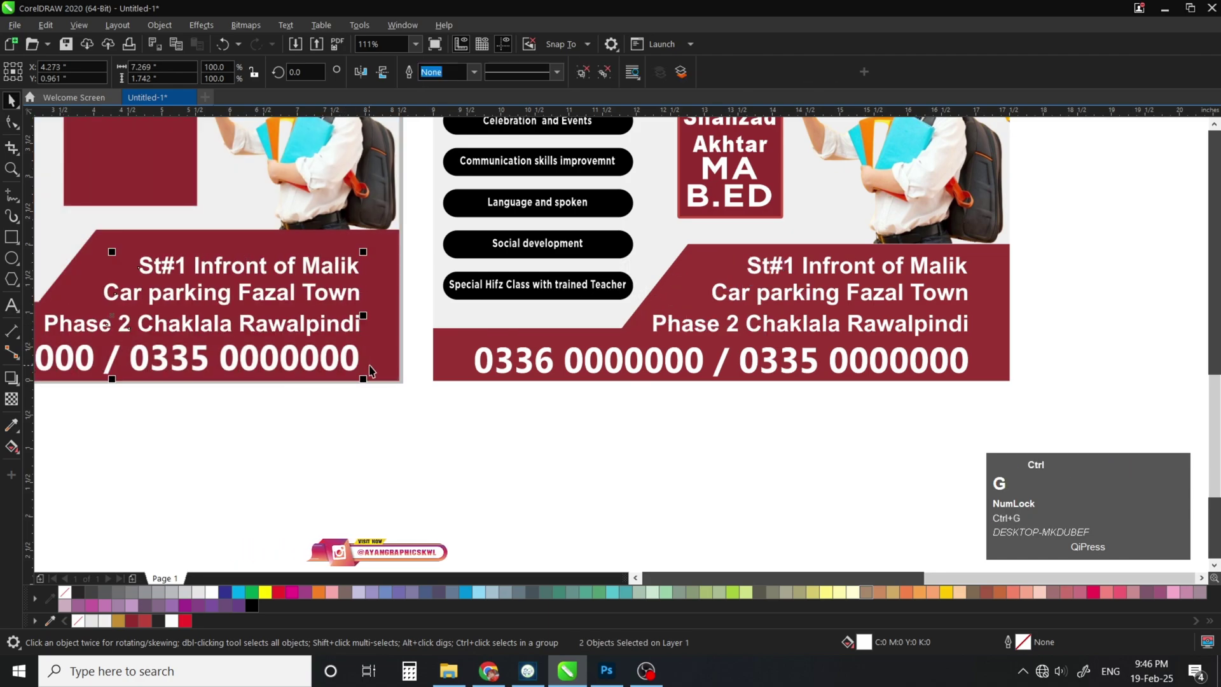
left_click(389, 349, "shift")
key("c")
key("F4")
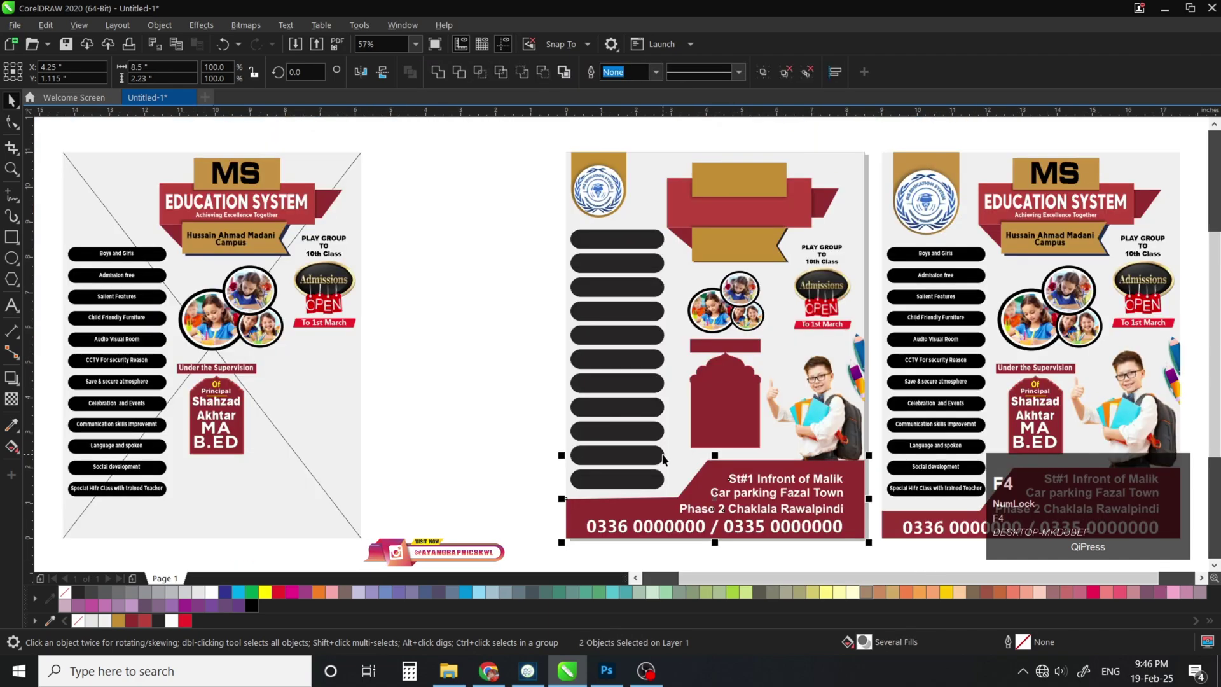
Move the reference's "Boys and Girls" pill onto the pasteboard and separate its text from the black shape
left_click_drag(127, 262, 507, 238)
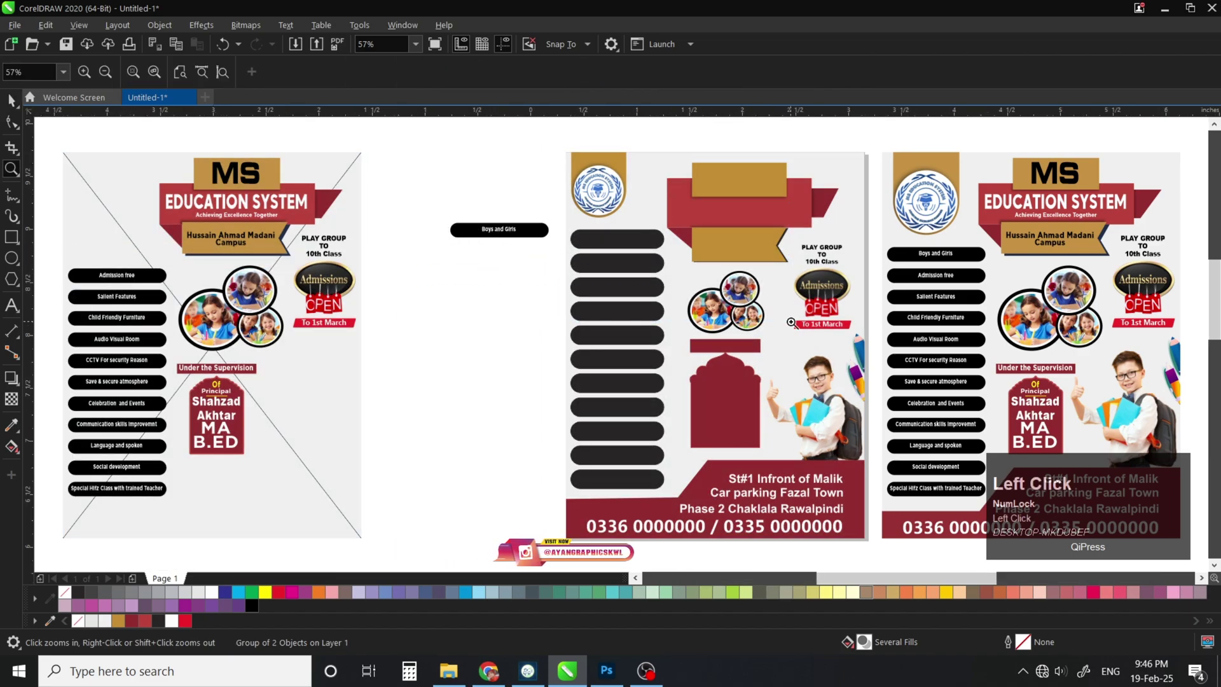
scroll(559, 223, "up", 3)
left_click(509, 188)
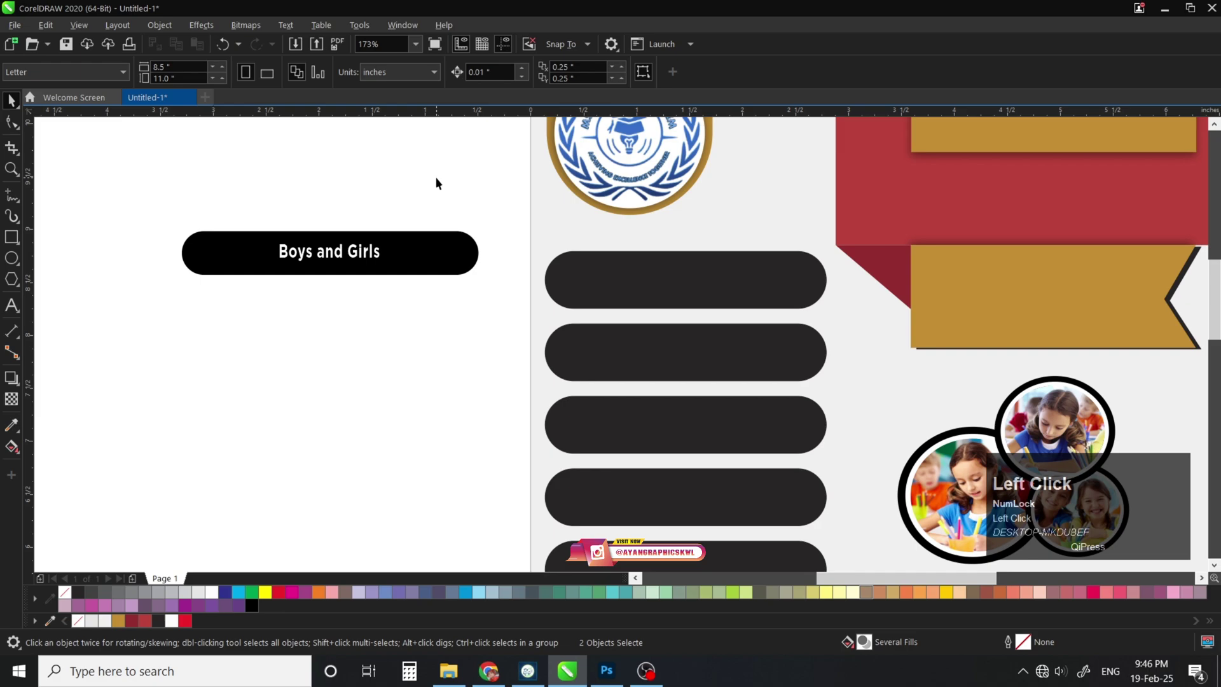
left_click(355, 262)
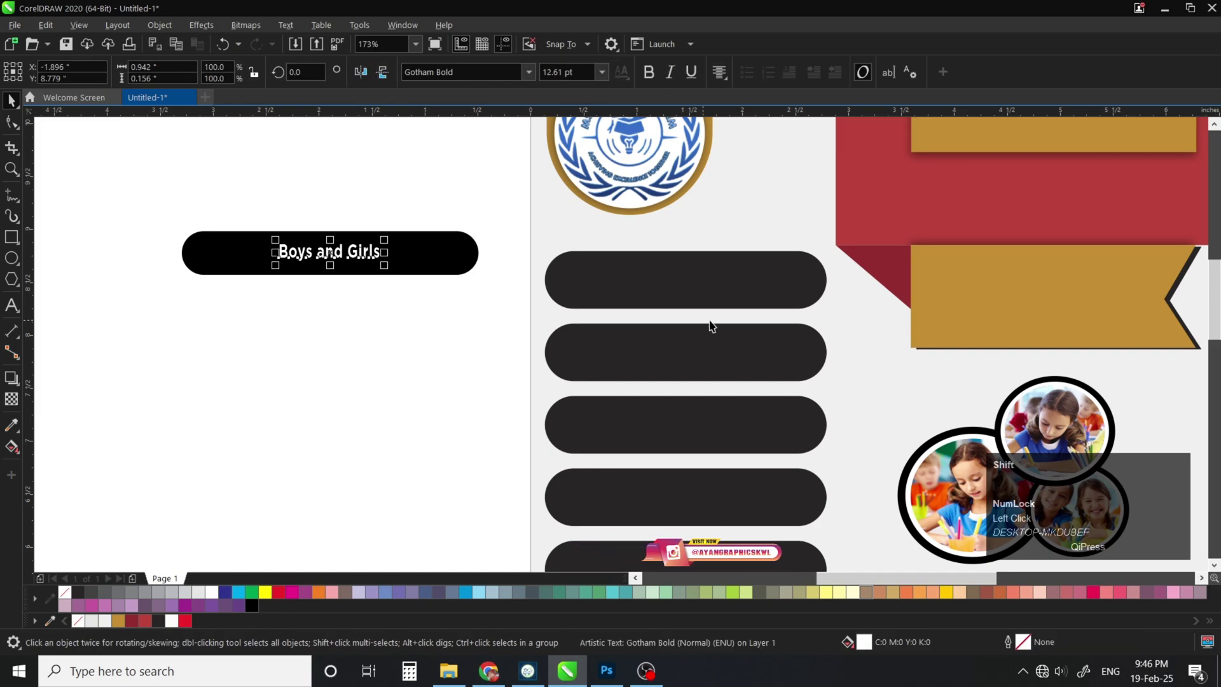
Centre the "Boys and Girls" text horizontally and vertically on the page's first dark pill
left_click(695, 270, "shift")
left_click(835, 72)
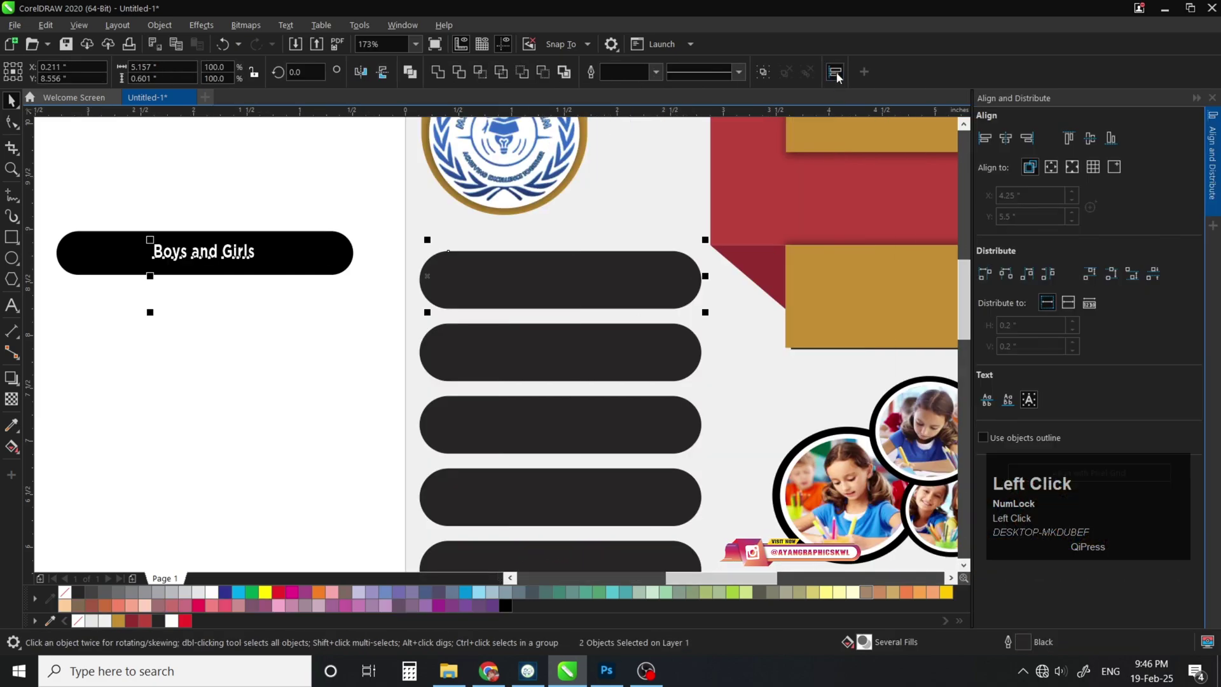
left_click(1006, 139)
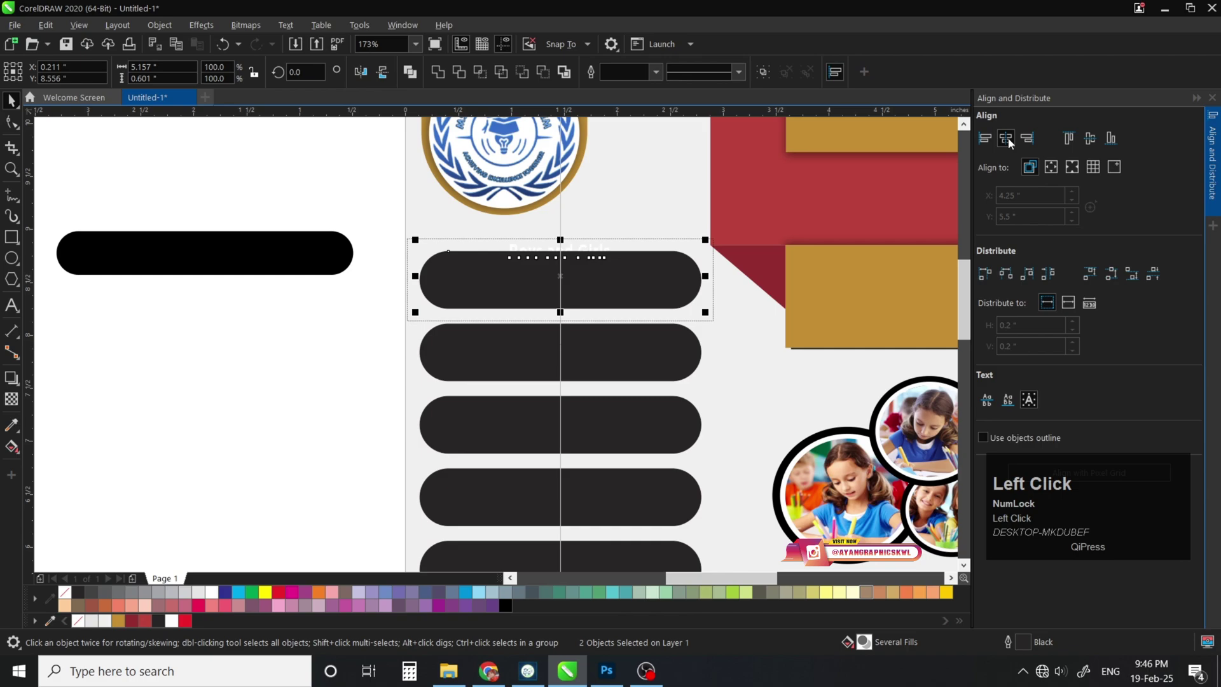
left_click(1090, 139)
left_click(592, 286)
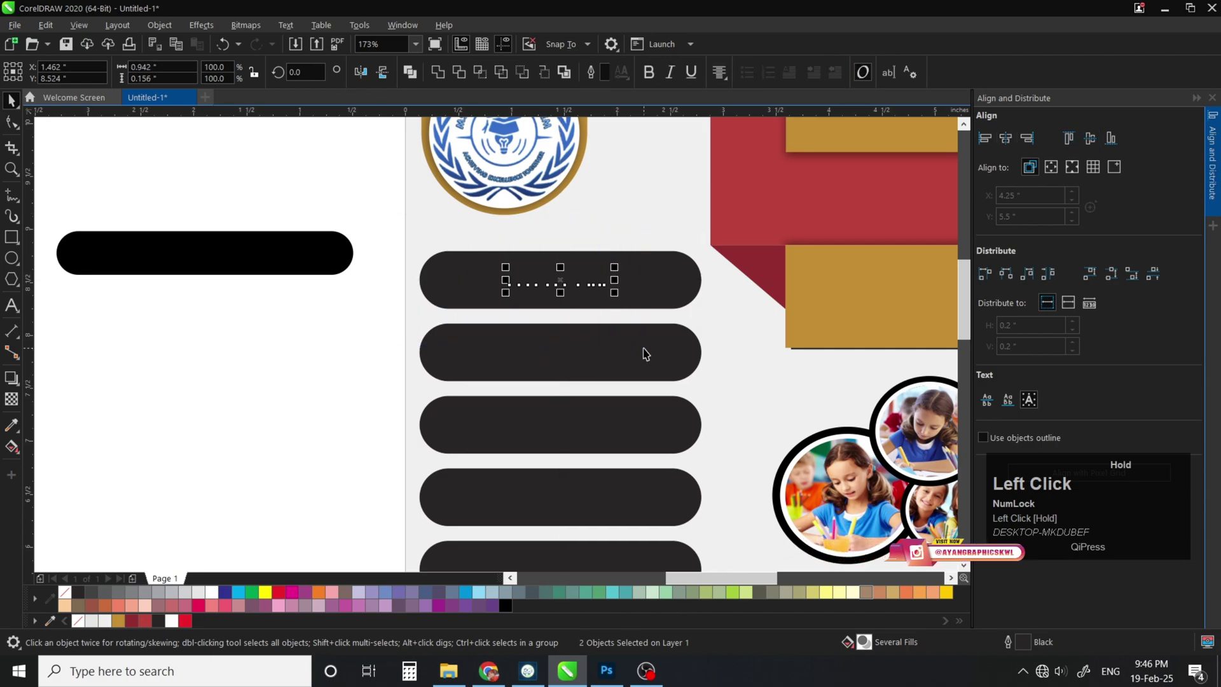
Bring the "Boys and Girls" text to the front of the layer, over the dark pill
right_click(560, 279)
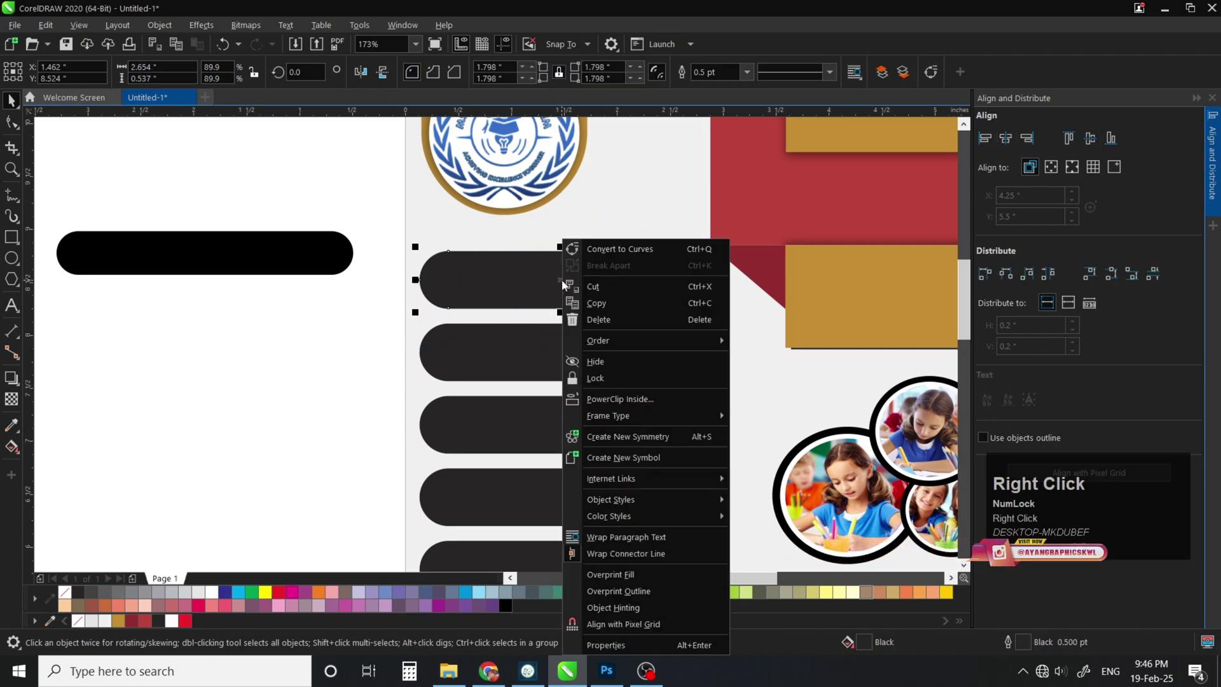
mouse_move(606, 340)
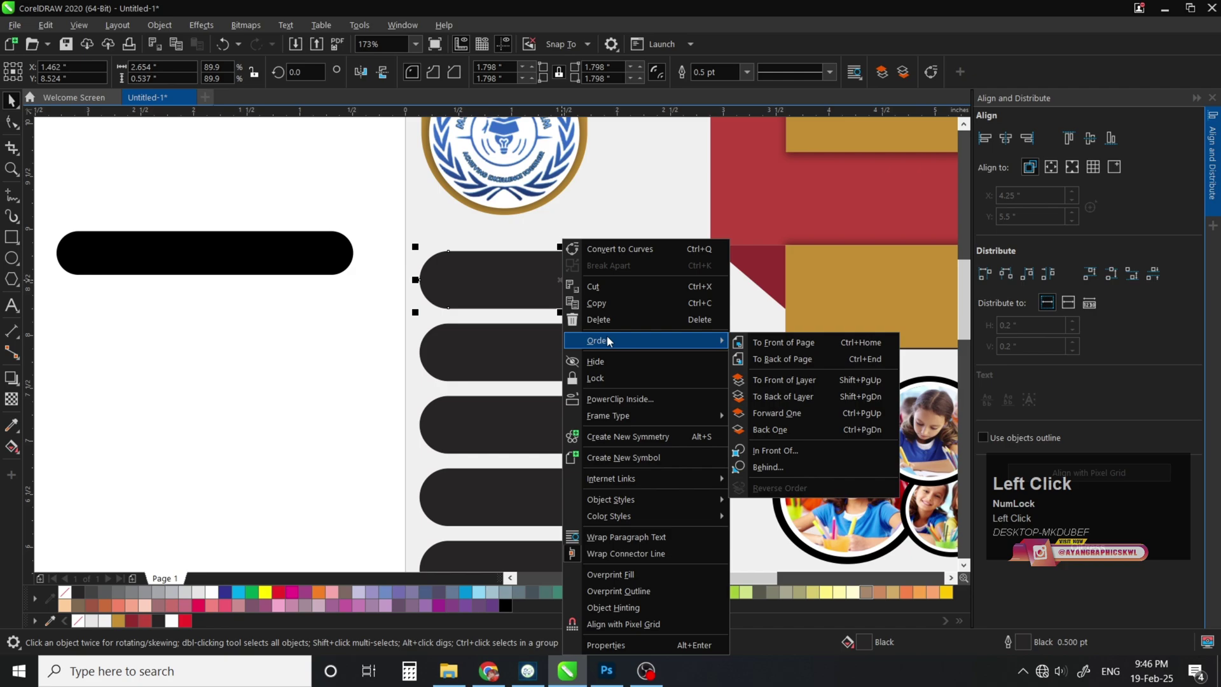
left_click(779, 381)
left_click_drag(376, 218, 662, 349)
key("shift+Page_Up")
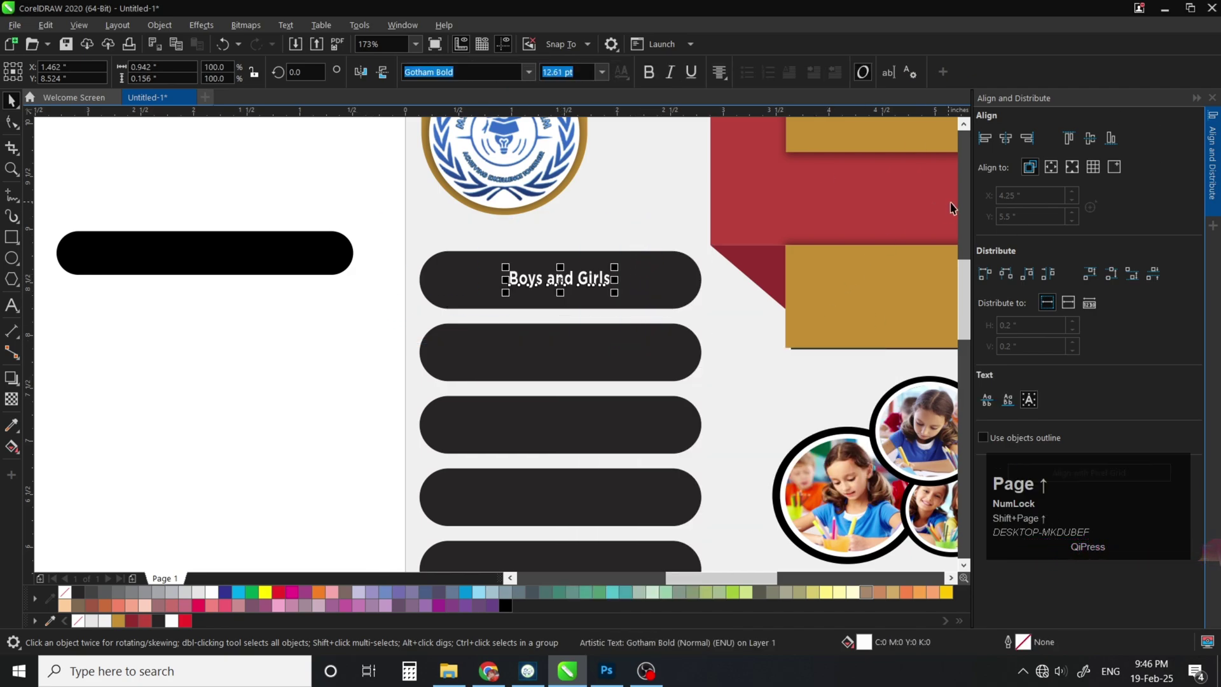
left_click(1213, 98)
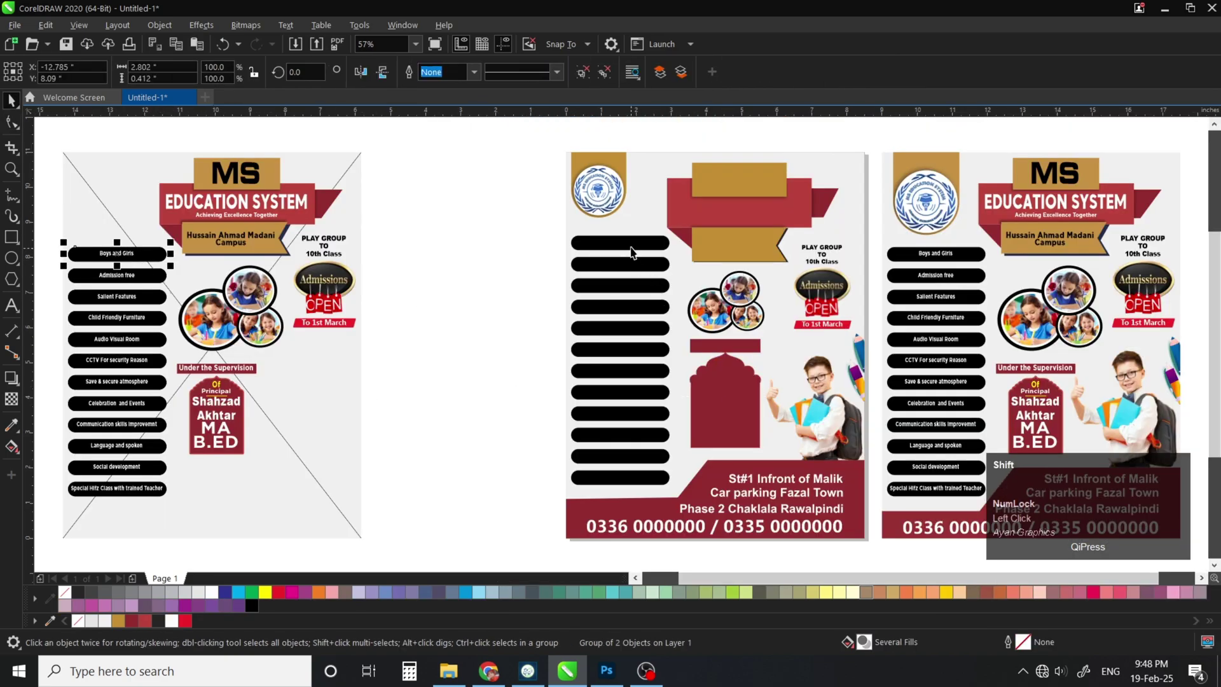
Centre the reference's "Boys and Girls" and "Admission free" labels on the page's first and second dark pills
left_click(631, 252, "shift")
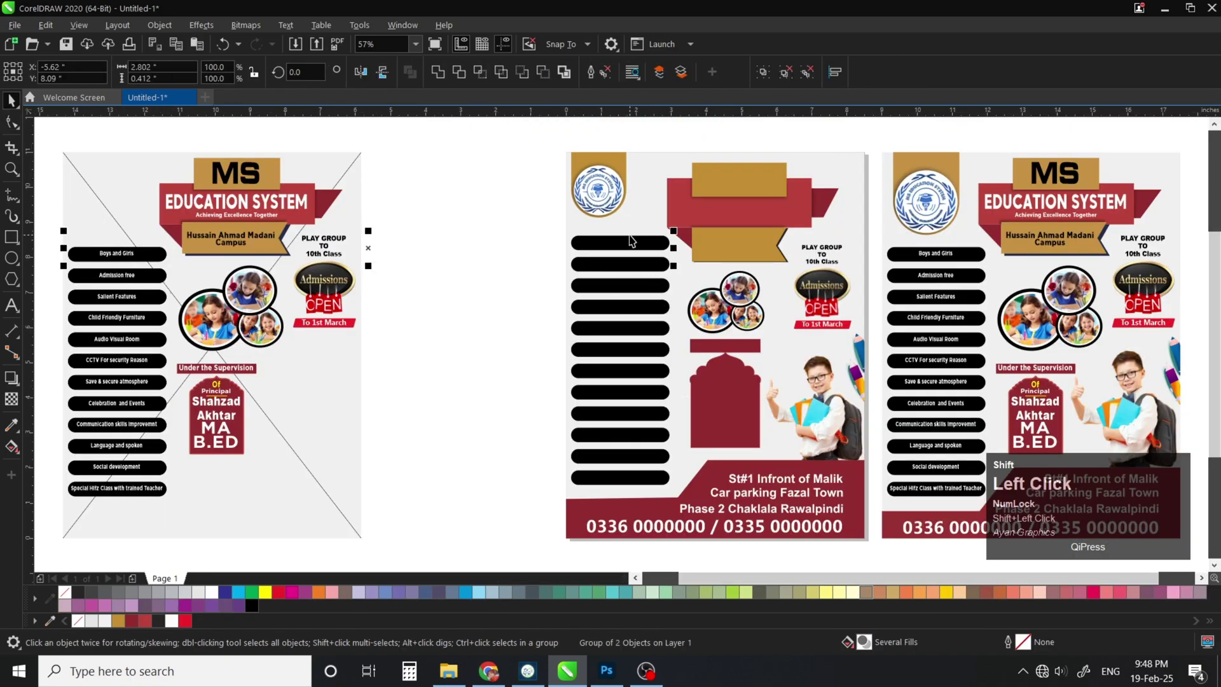
key("c")
key("e")
left_click(118, 275)
left_click(620, 263, "shift")
key("c")
key("e")
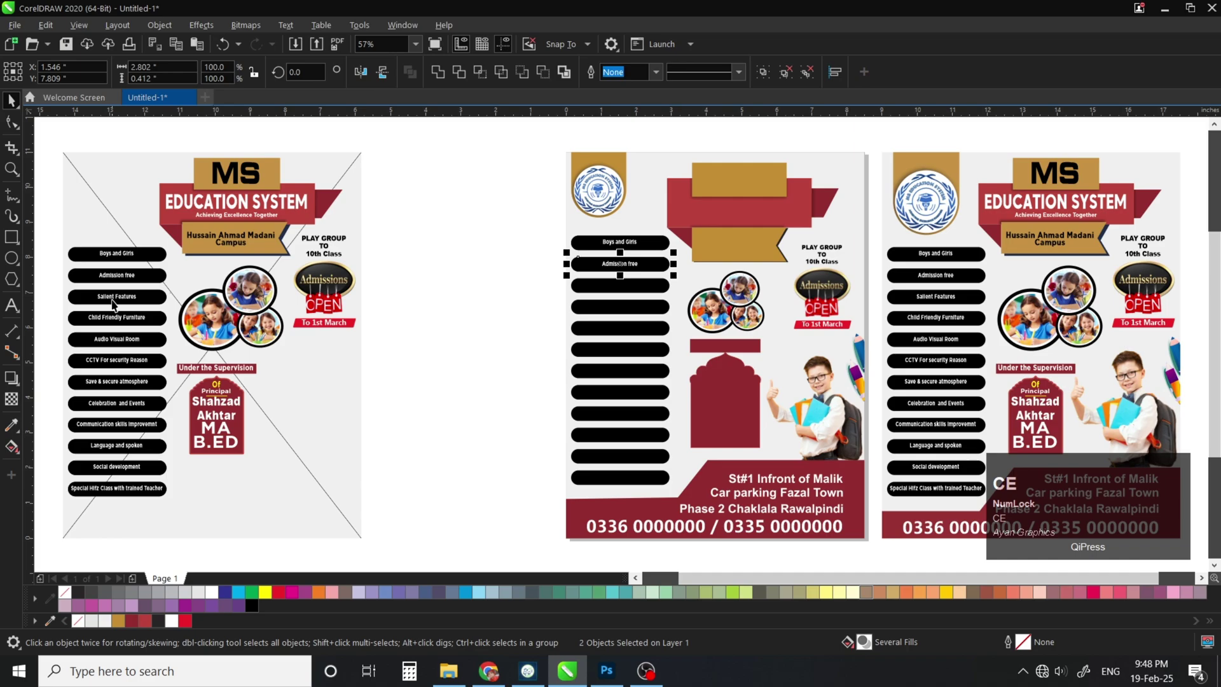
Centre the "Salient Features" and "Child Friendly Furniture" labels on the page's third and fourth dark pills
left_click(117, 297)
left_click(620, 285, "shift")
key("c")
key("e")
left_click(117, 317)
left_click(620, 306, "shift")
key("c")
key("e")
Centre the "Audio Visual Room" and "CCTV For security Reason" labels on the page's fifth and sixth dark pills
left_click(117, 338)
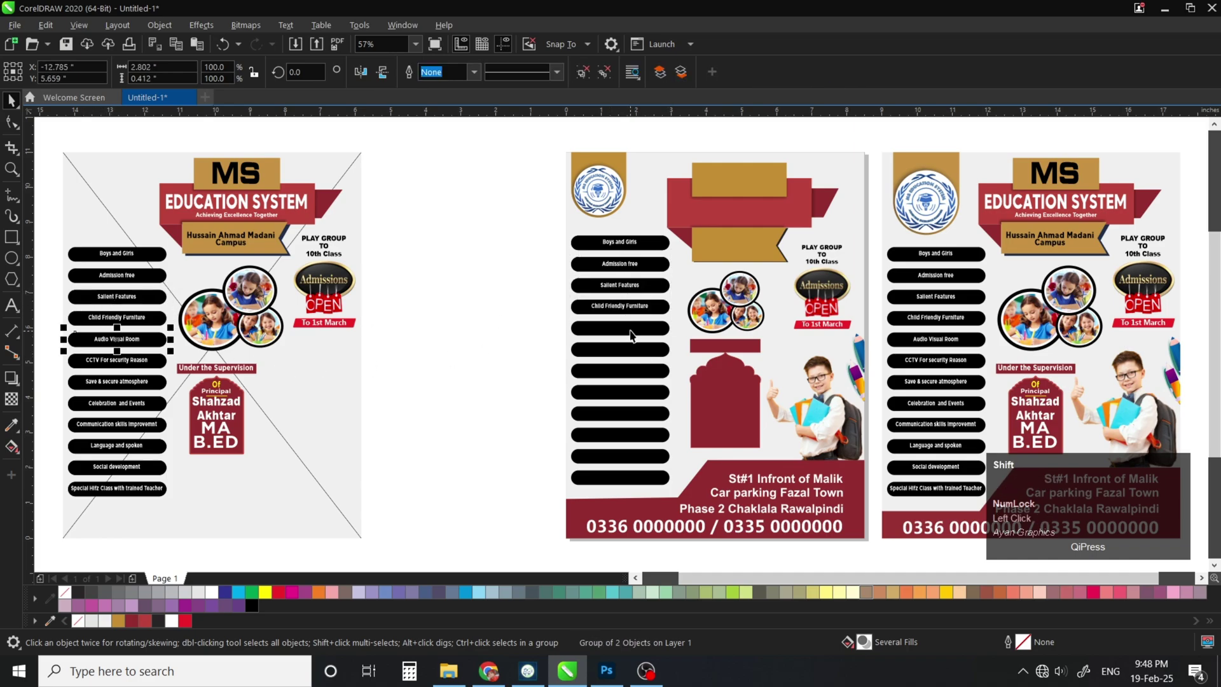
left_click(620, 327, "shift")
key("c")
key("e")
left_click(117, 360)
left_click(620, 348, "shift")
key("c")
key("e")
Centre the "Save & secure atmosphere" and "Celebration and Events" labels on the page's seventh and eighth dark pills
left_click(117, 381)
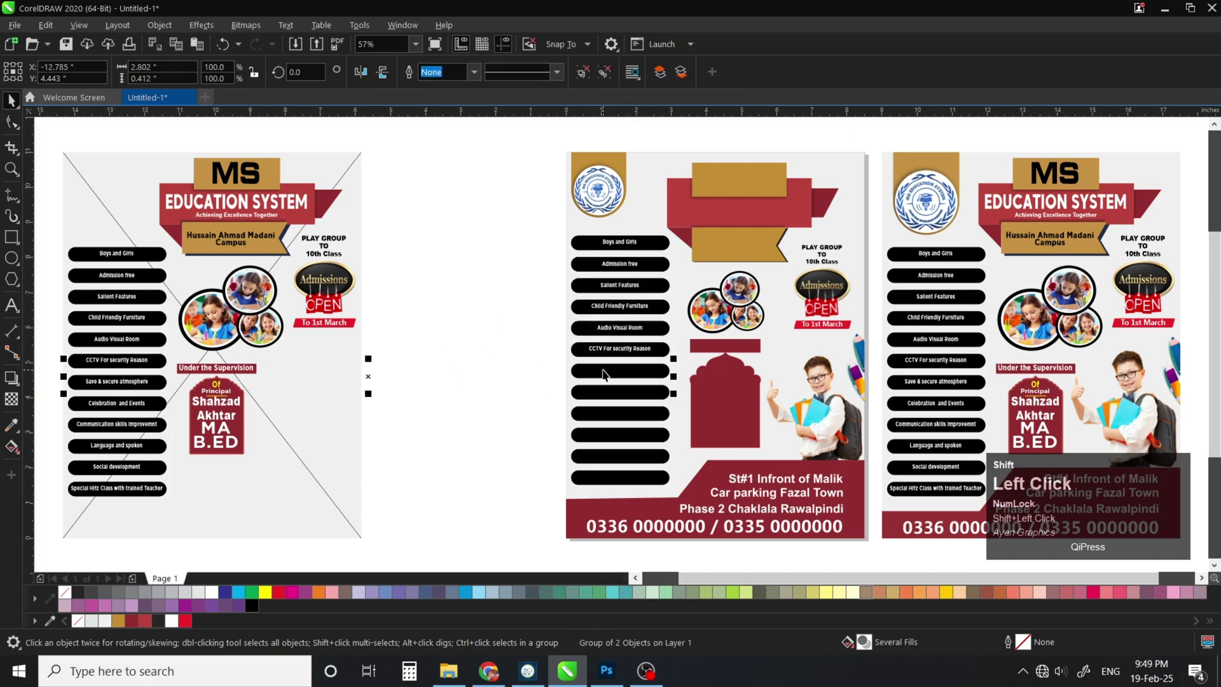
left_click(620, 370, "shift")
key("c")
key("e")
left_click(117, 403)
left_click(620, 391, "shift")
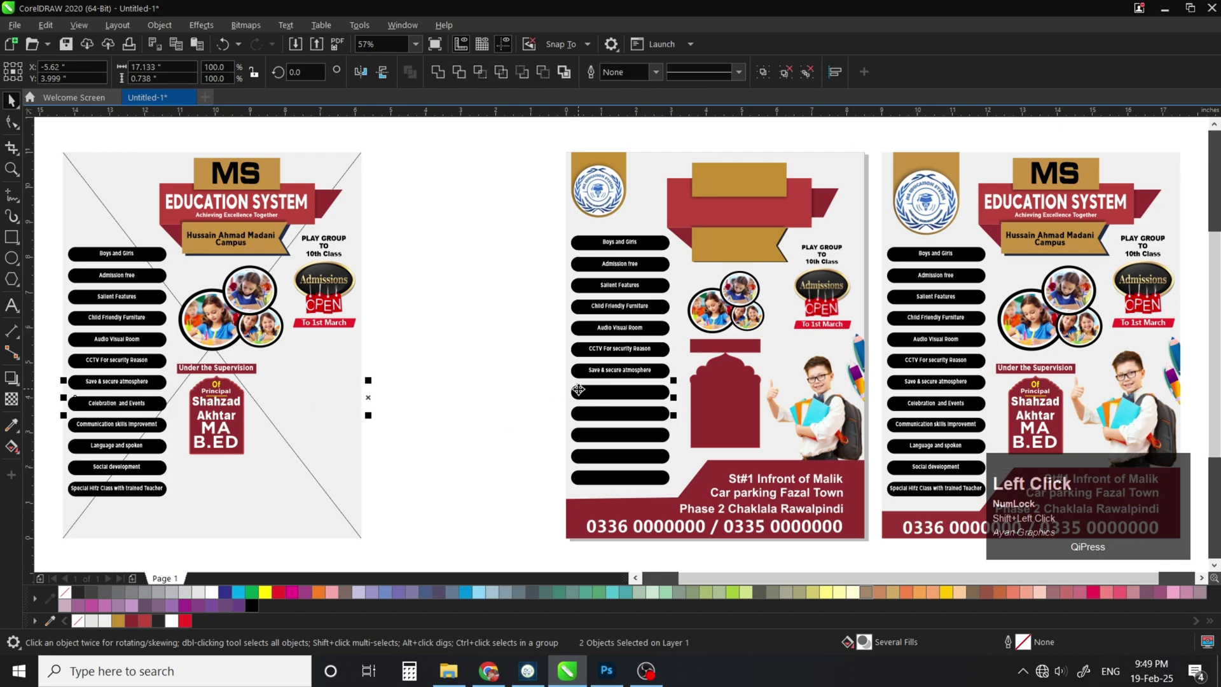
key("c")
key("e")
Centre the "Communication skills improvemnt" and "Language and spoken" labels on the page's ninth and tenth dark pills
left_click(117, 424)
left_click(620, 413, "shift")
key("c")
key("e")
left_click(117, 445)
left_click(620, 434, "shift")
key("c")
key("e")
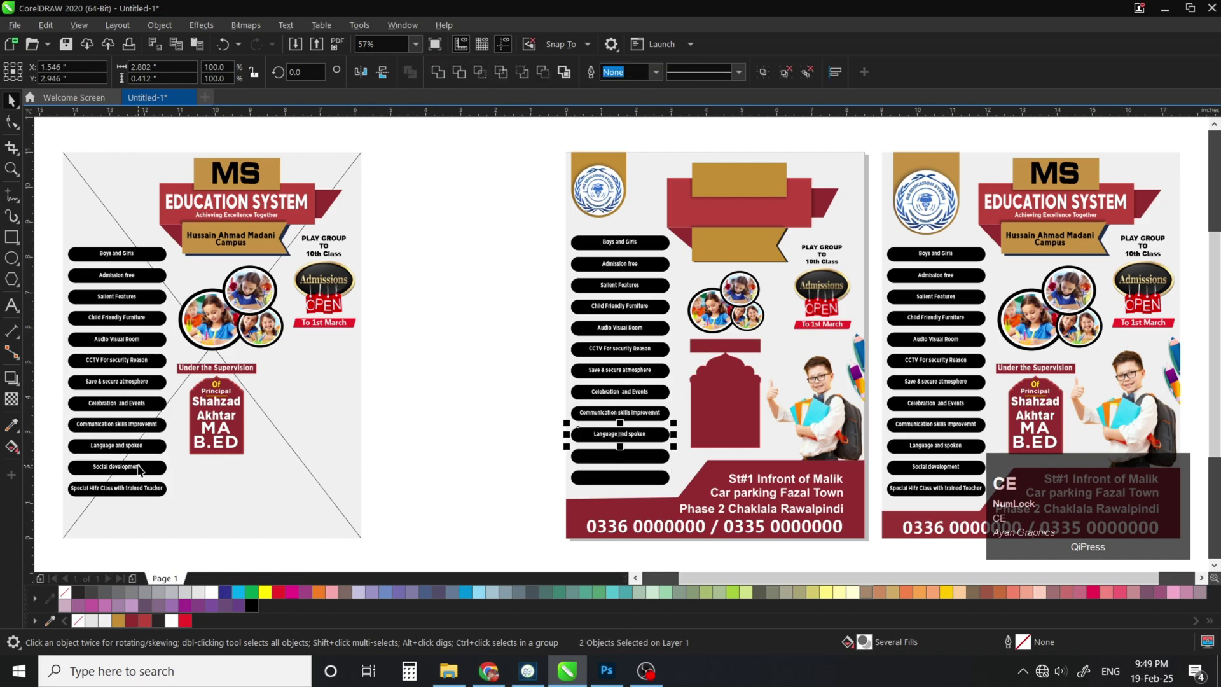
Centre the "Social development" and "Special Hifz Class with trained Teacher" labels on the page's last two dark pills
left_click(117, 467)
left_click(620, 455, "shift")
key("c")
key("e")
left_click(117, 488)
left_click(598, 478, "shift")
key("c")
key("e")
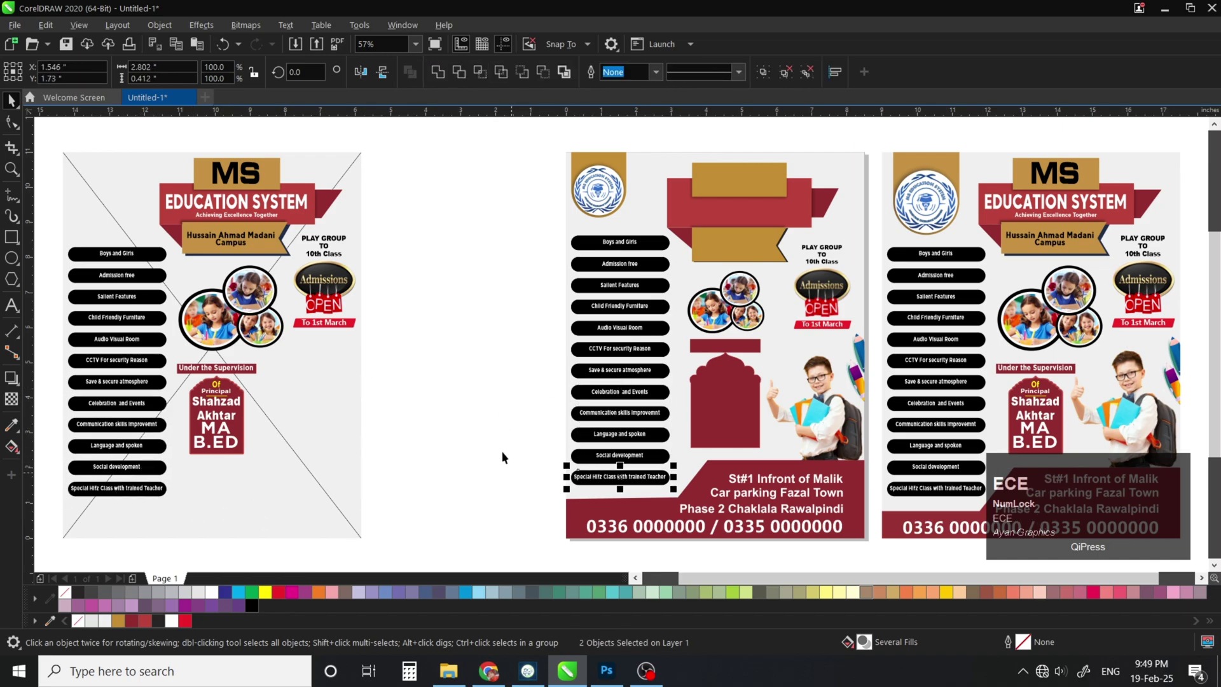
left_click(505, 455)
Delete the page's blank maroon bar and arch, and move the reference's "Under the Supervision" bar and principal arch into their place
left_click(715, 343)
key("Delete")
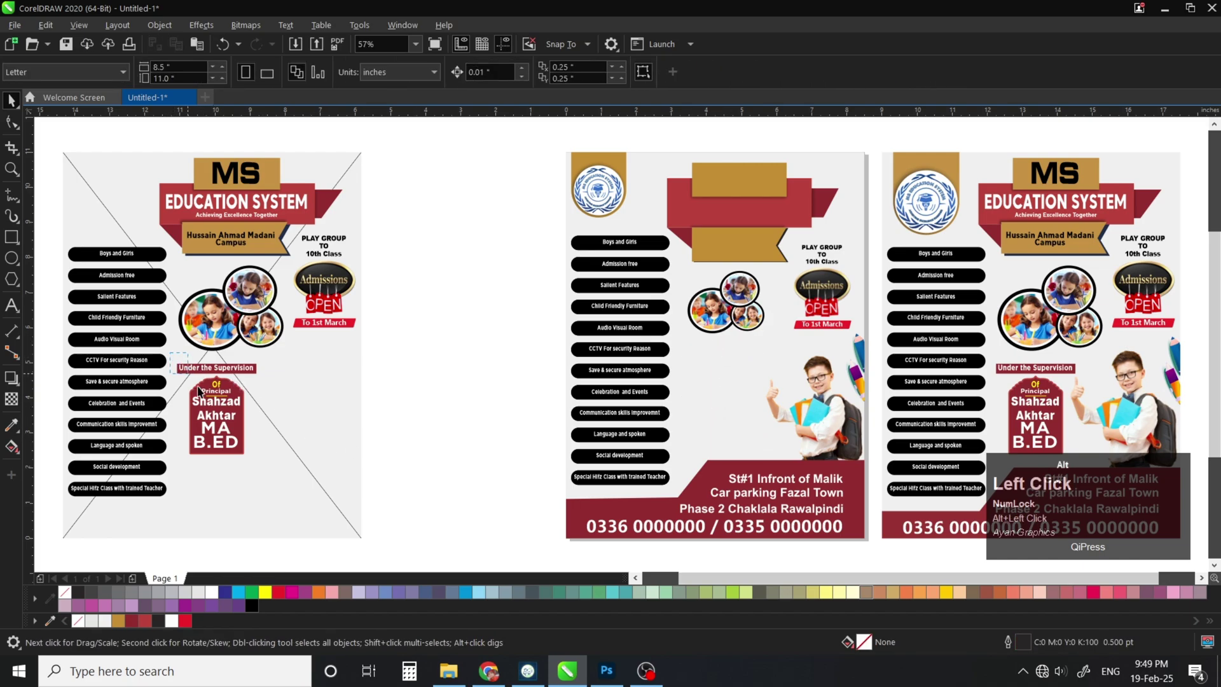
left_click_drag(265, 459, 266, 459)
left_click_drag(228, 415, 572, 402)
scroll(733, 406, "up", 4)
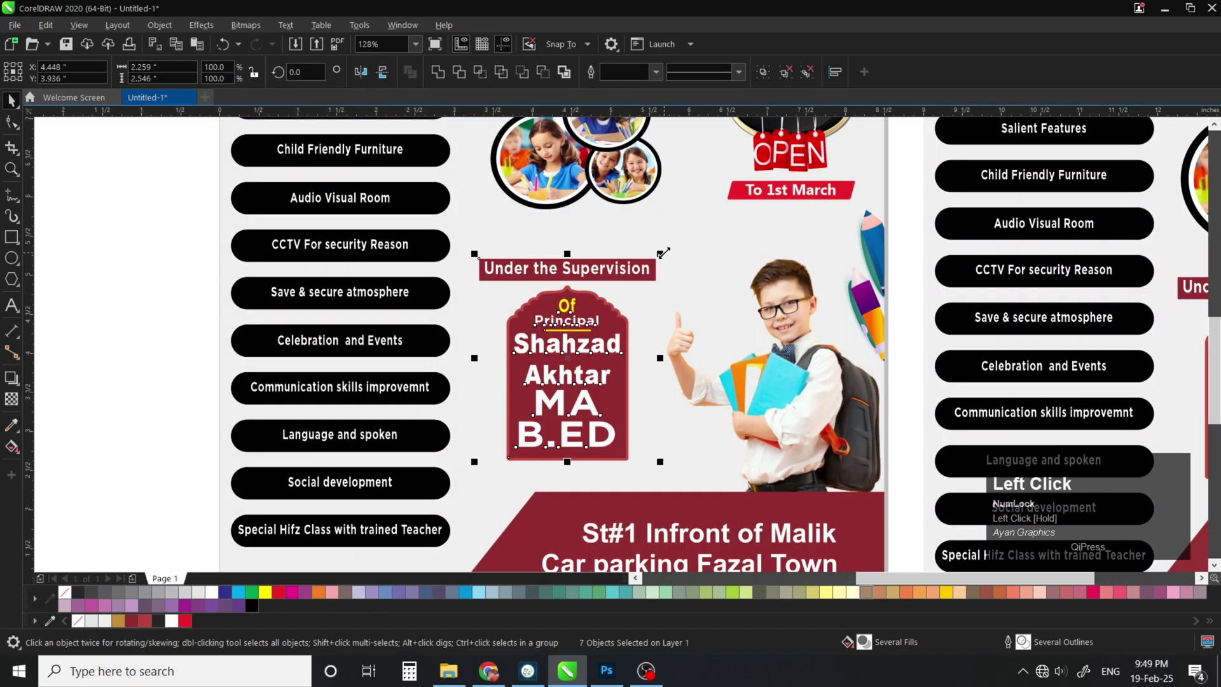
Enlarge the supervision bar and principal arch to about 2.565 by 2.891 inches and place them between the pills and the schoolboy photo
left_click_drag(663, 253, 691, 226)
left_click_drag(562, 362, 557, 379)
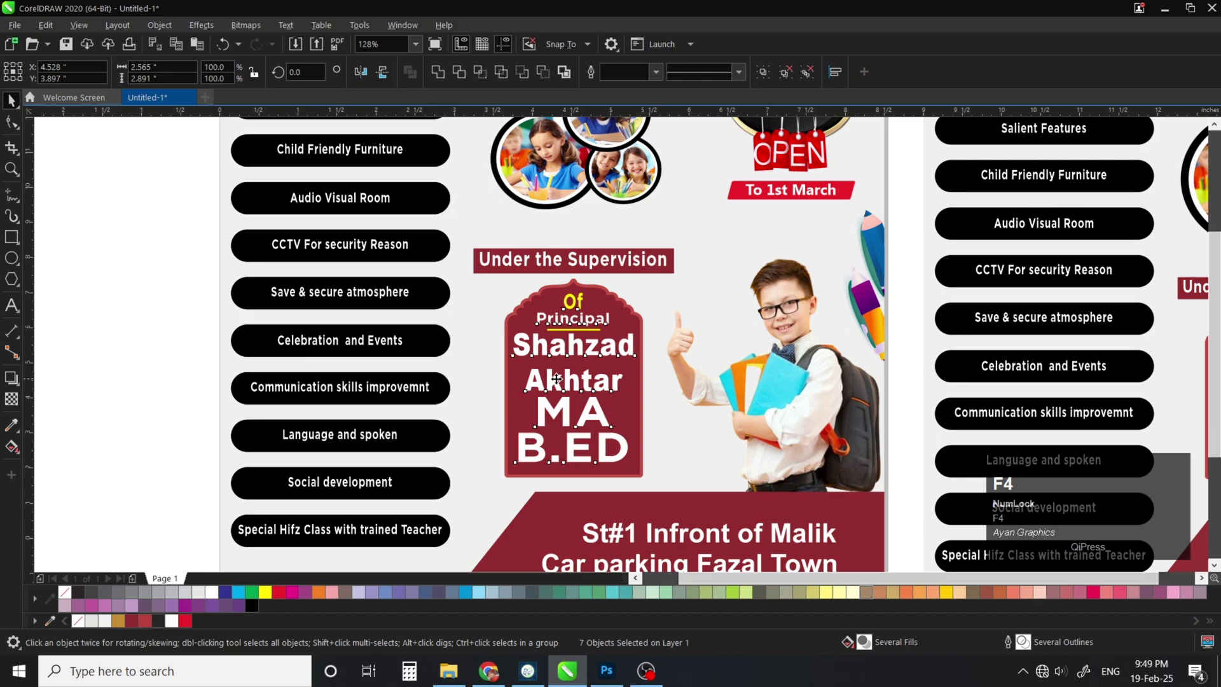
key("F4")
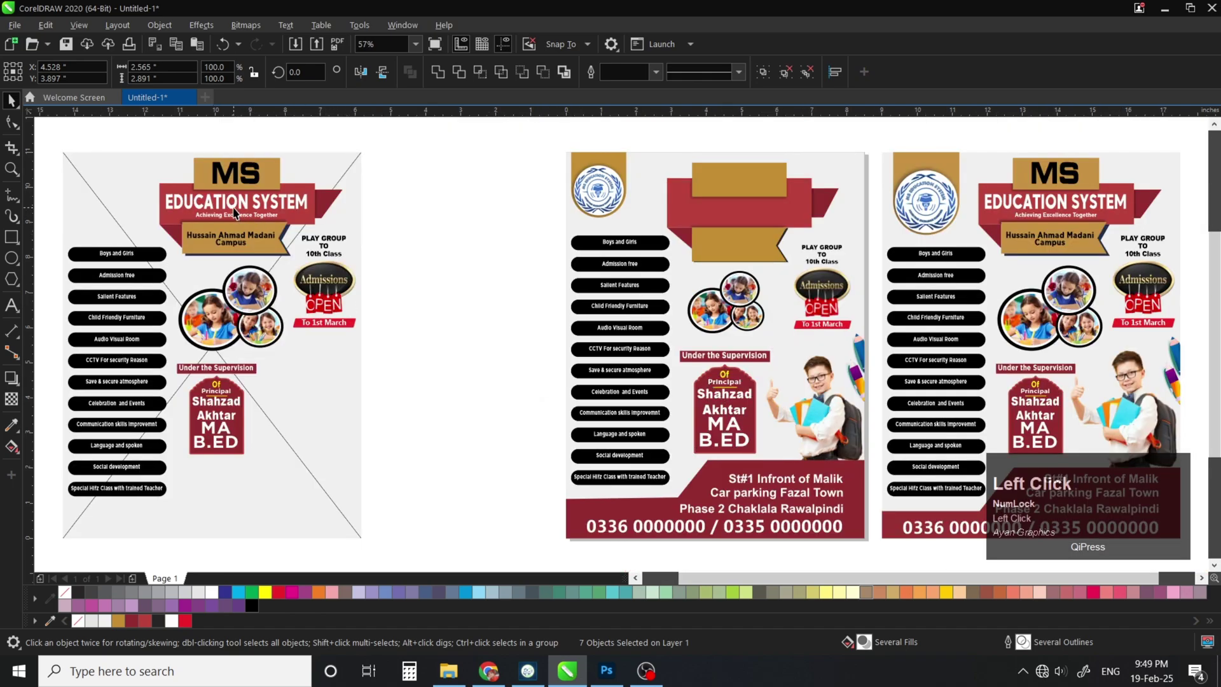
left_click_drag(403, 199, 432, 201)
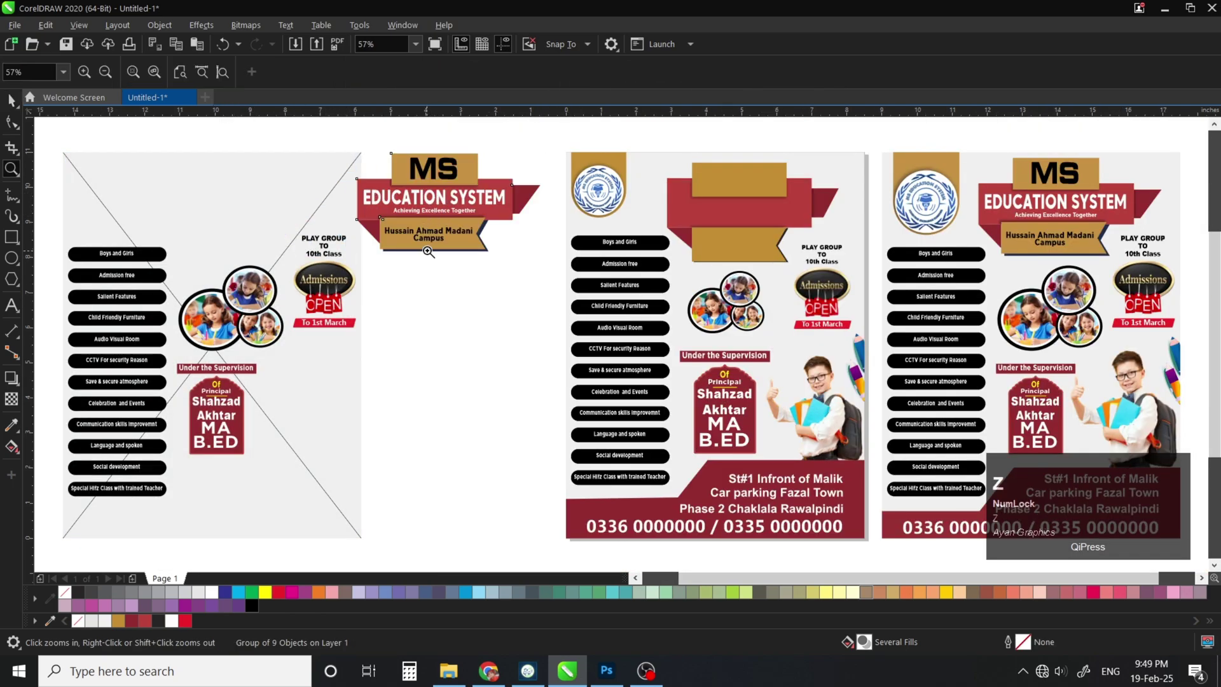
key("ctrl+z")
key("space")
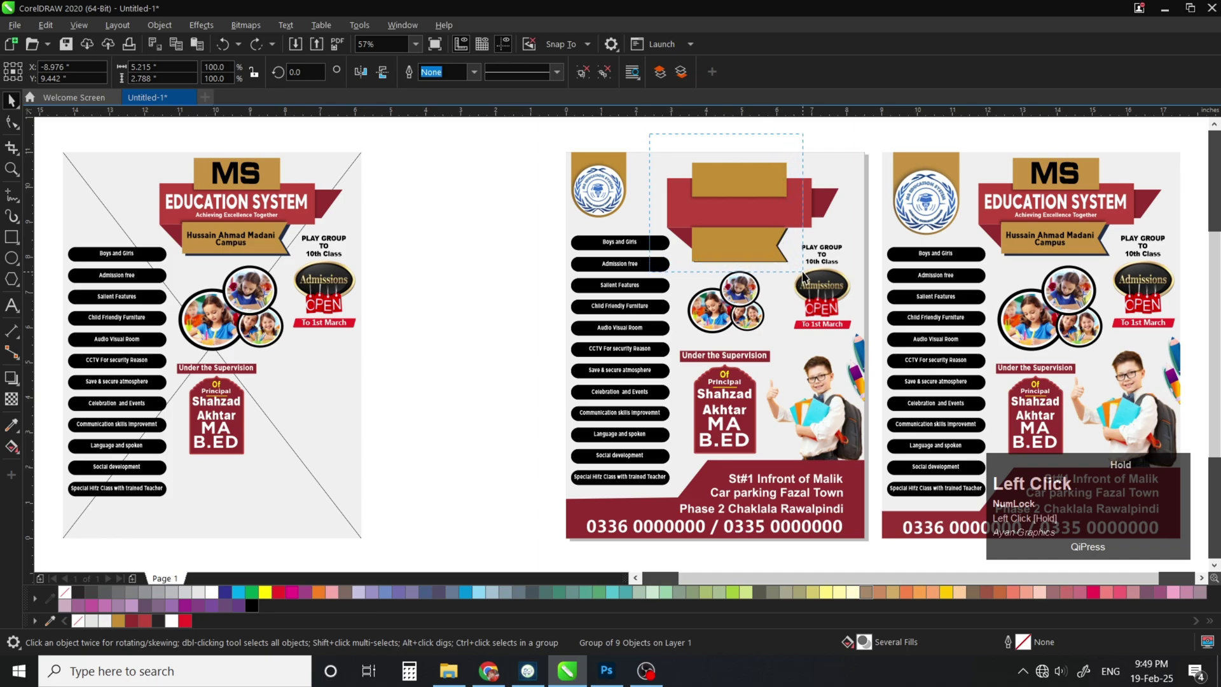
Delete the page's blank header ribbon shapes and place the reference's "MS EDUCATION SYSTEM" header group at the top beside the logo
key("Delete")
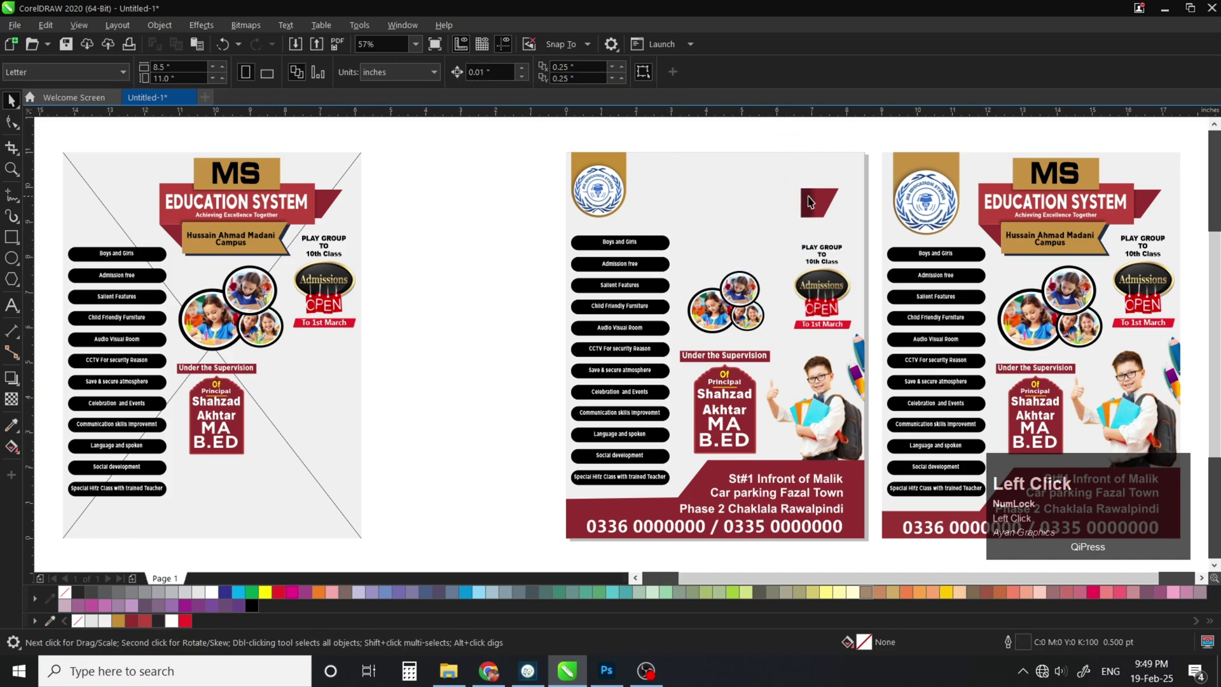
left_click_drag(265, 170, 772, 173)
key("z")
left_click_drag(952, 151, 555, 297)
key("F4")
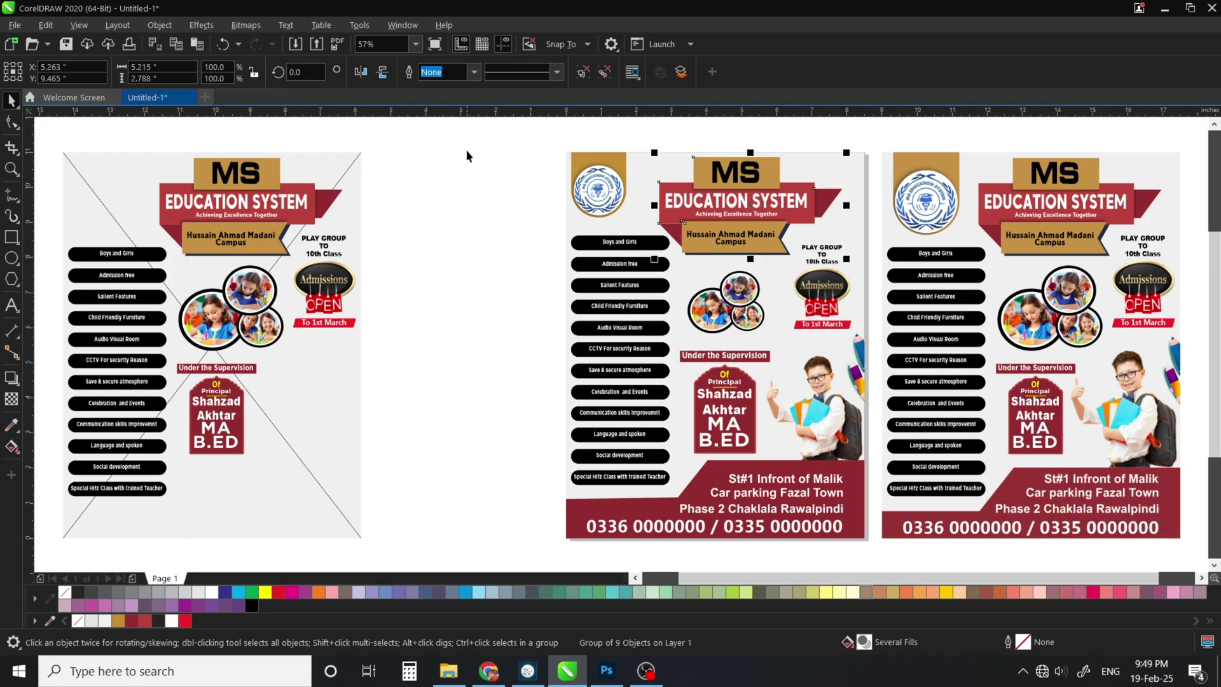
Delete the leftover reference flyer background and its remaining parts from the pasteboard beside the page
left_click_drag(467, 156, 51, 554)
key("Delete")
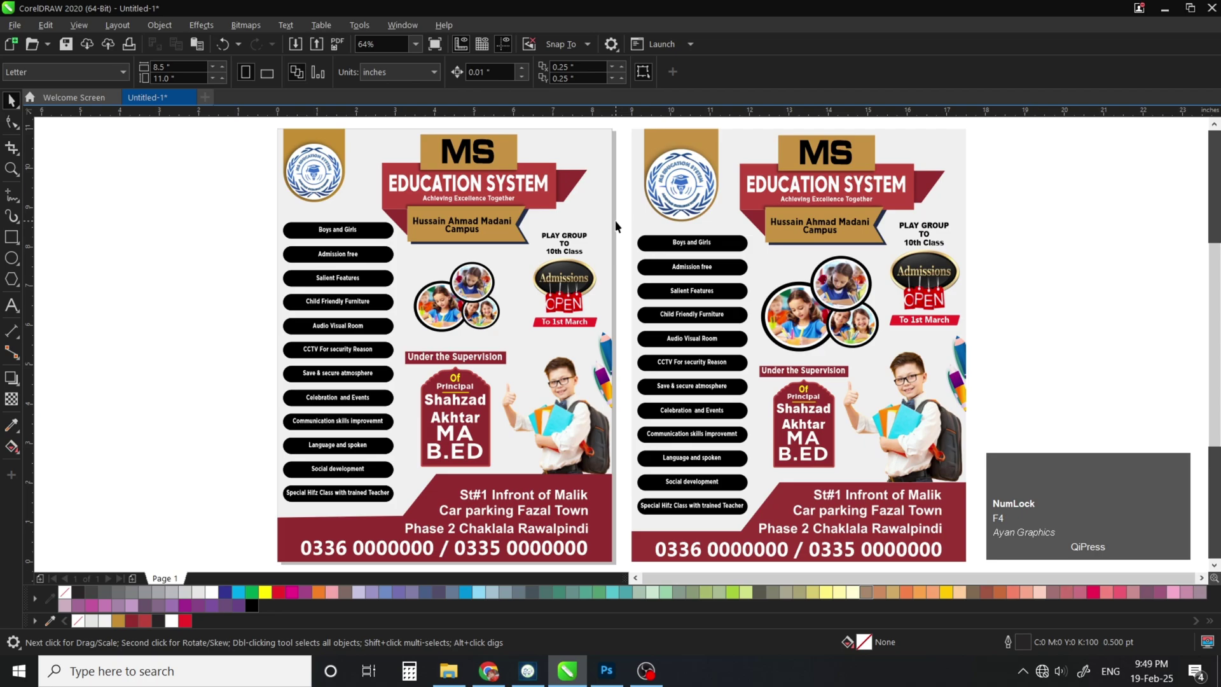
key("F10")
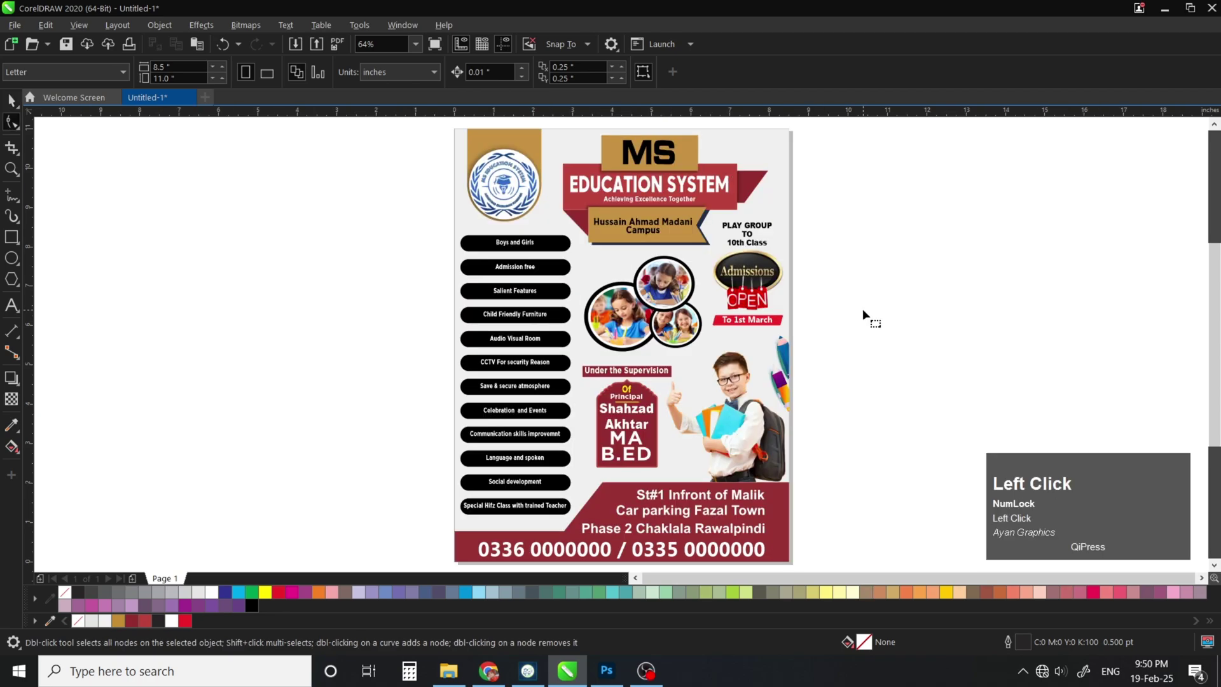